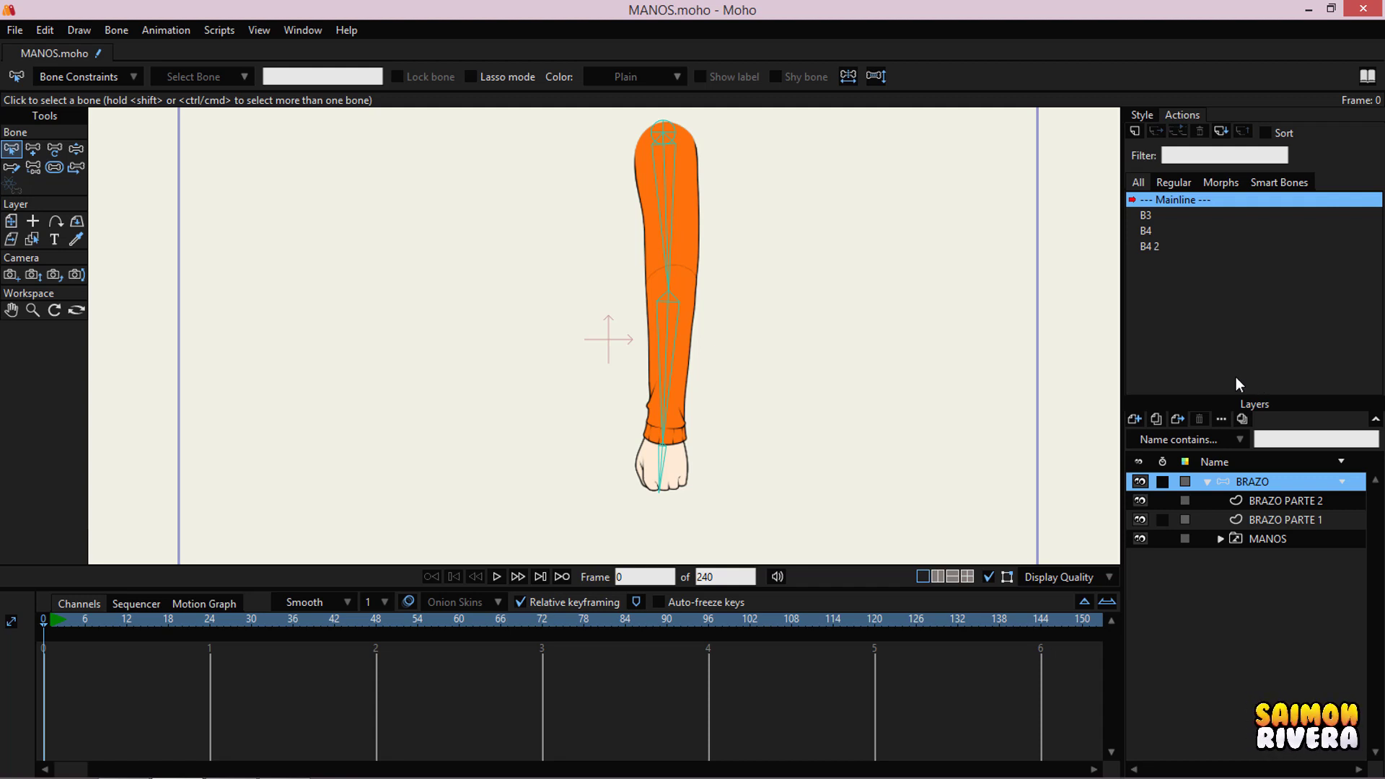
- Inspect the BRAZO PARTE 2 layer's points and bone binding, and return to the BRAZO bone layer
{"action": "left_click_drag", "start_coordinate": [817, 351], "coordinate": [803, 357]}
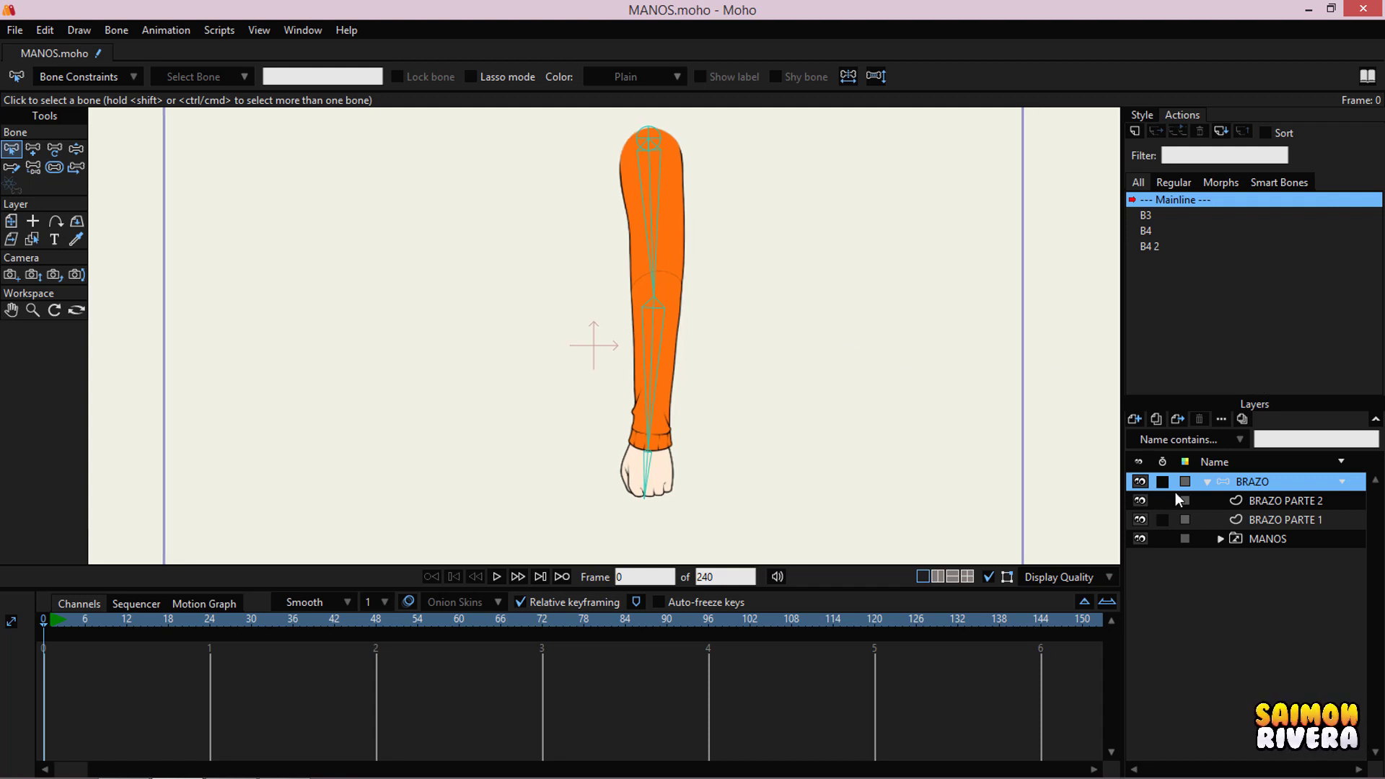
{"action": "left_click", "coordinate": [1266, 505]}
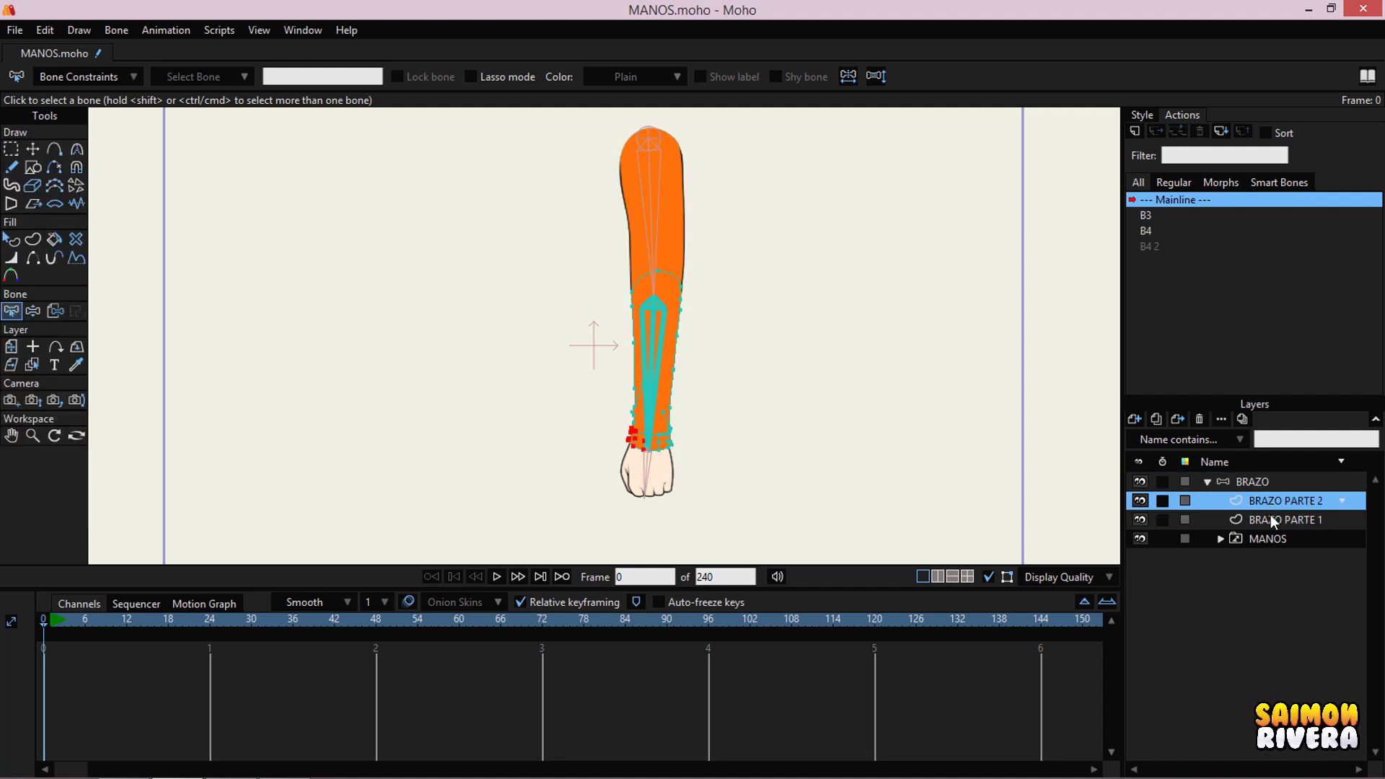
{"action": "left_click", "coordinate": [1255, 481]}
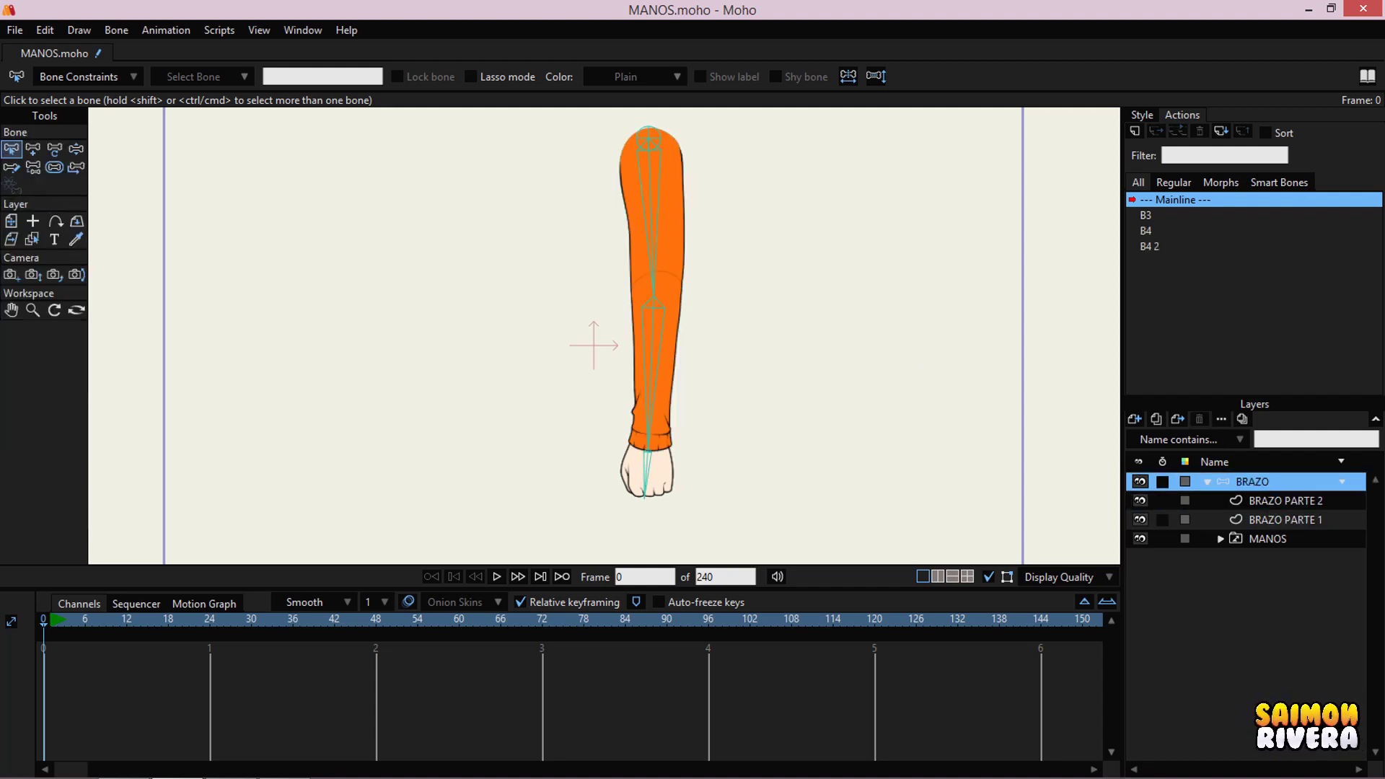
- Test the elbow by bending the forearm bone up toward the shoulder with the Manipulate Bones tool
{"action": "left_click", "coordinate": [62, 146]}
{"action": "left_click", "coordinate": [73, 147]}
{"action": "scroll", "coordinate": [613, 312], "scroll_direction": "up", "scroll_amount": 3}
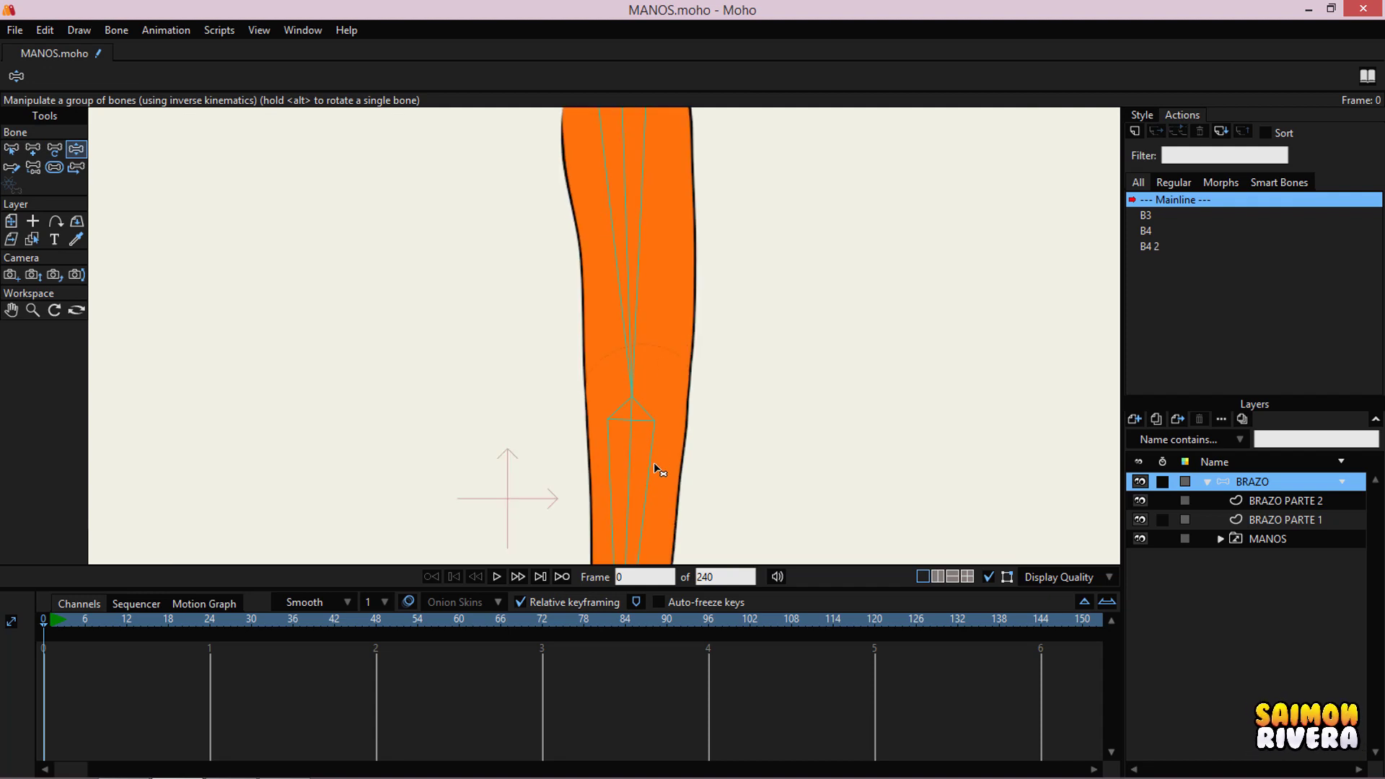
{"action": "left_click_drag", "start_coordinate": [631, 437], "coordinate": [508, 239]}
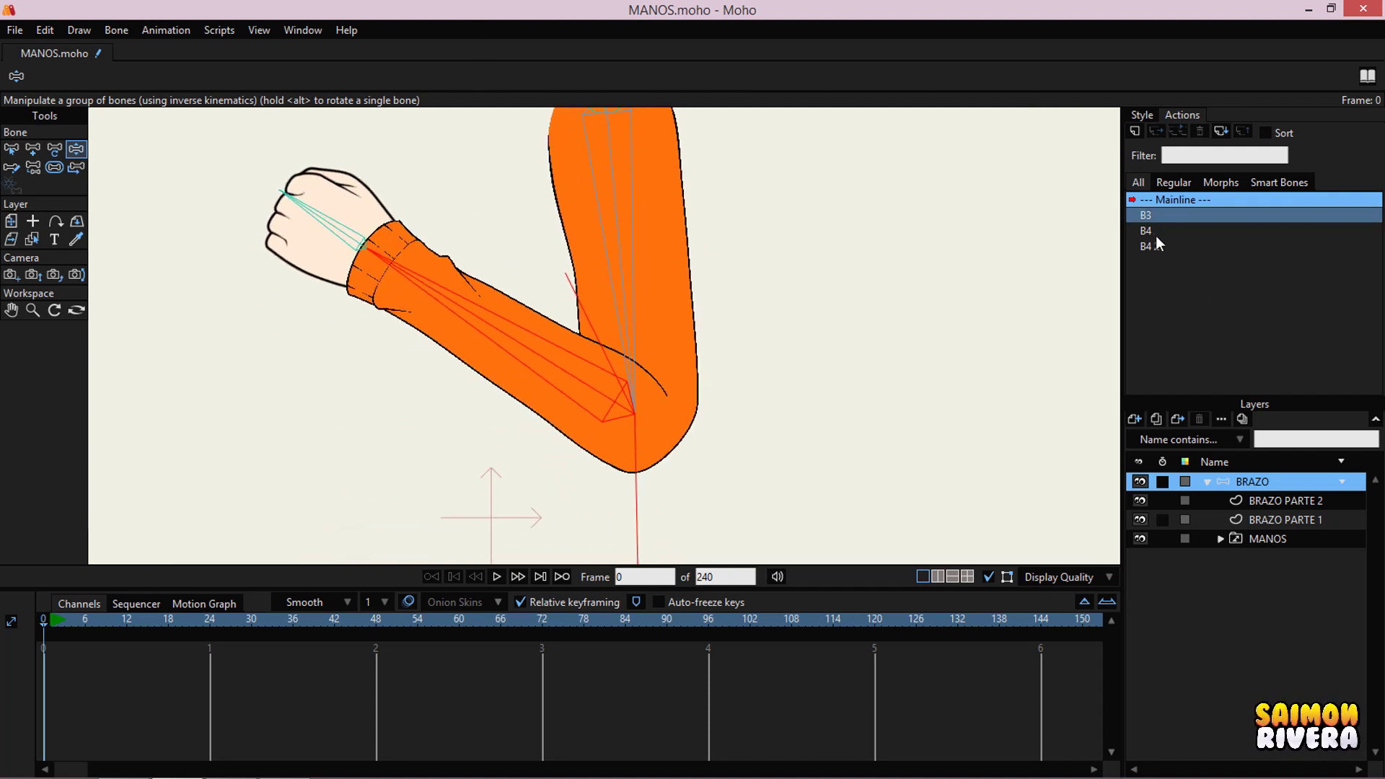
{"action": "left_click_drag", "start_coordinate": [627, 387], "coordinate": [631, 327]}
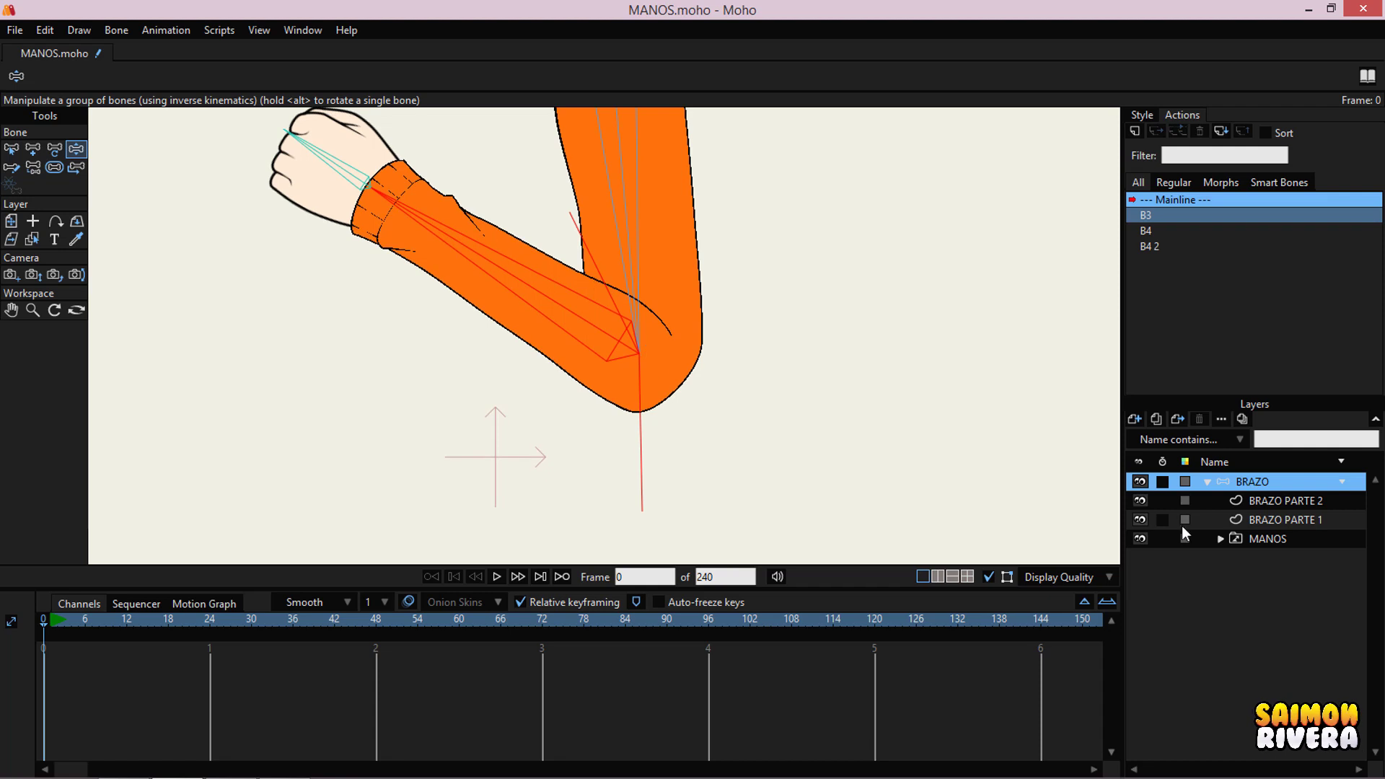
- Examine the BRAZO PARTE 1 and BRAZO PARTE 2 shapes at the bent elbow, and reselect the BRAZO layer
{"action": "left_click", "coordinate": [1263, 502]}
{"action": "left_click", "coordinate": [1250, 517]}
{"action": "scroll", "coordinate": [632, 360], "scroll_direction": "up", "scroll_amount": 2}
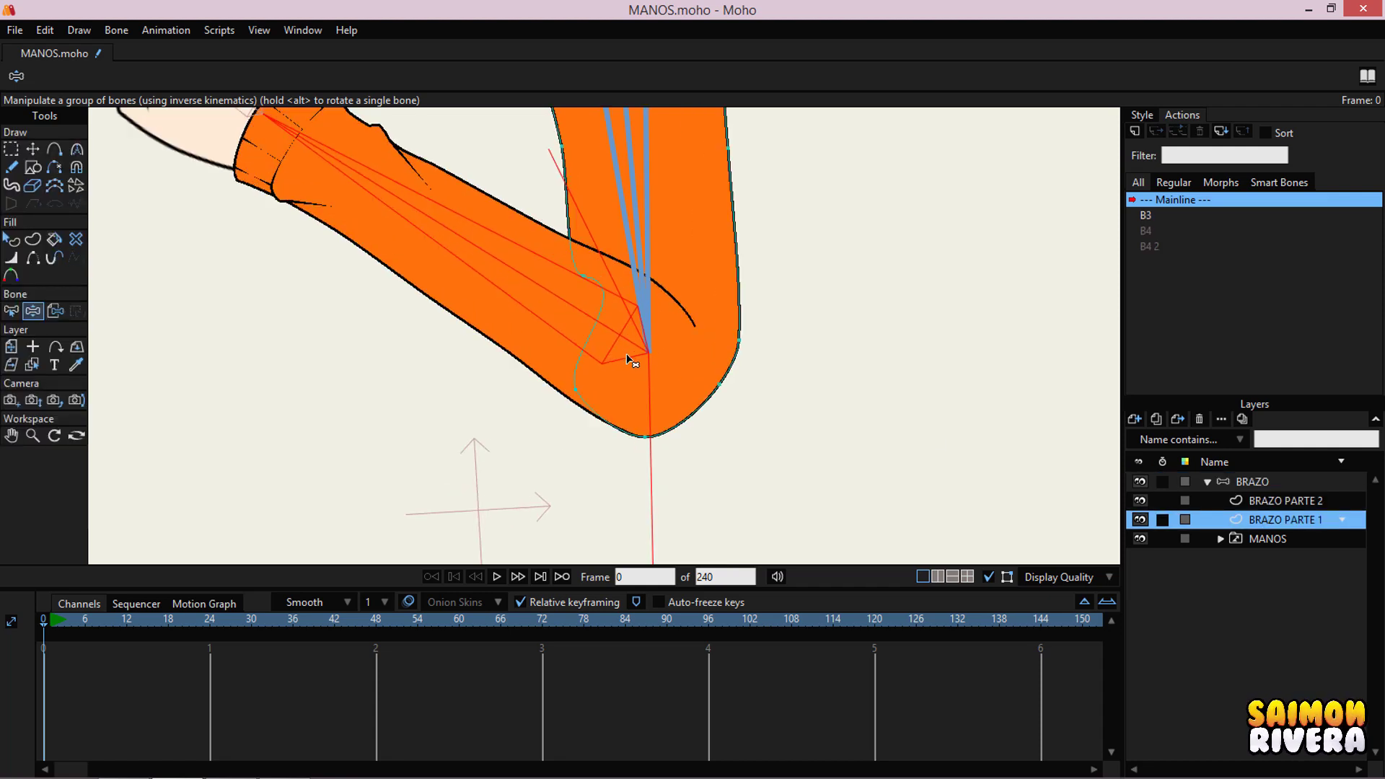
{"action": "left_click", "coordinate": [1284, 500]}
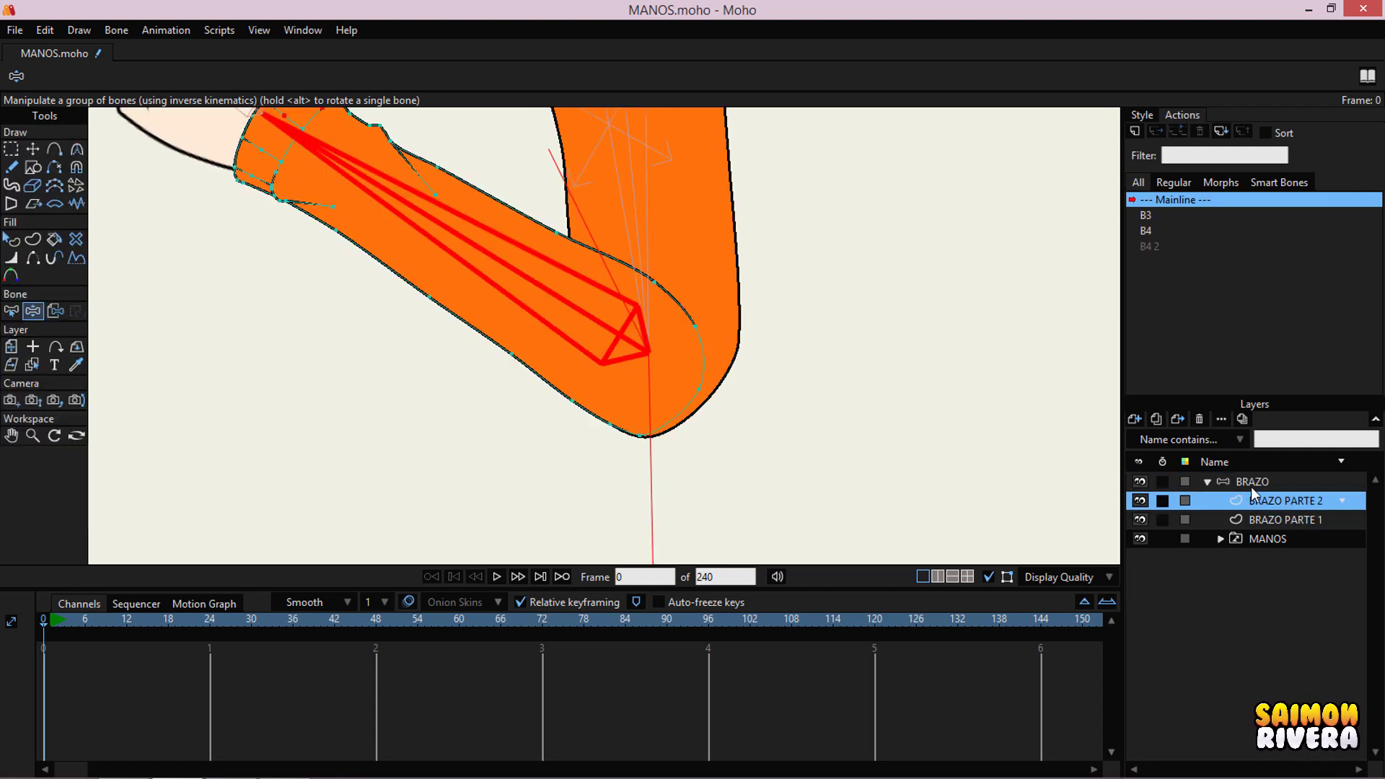
{"action": "left_click", "coordinate": [1250, 485]}
{"action": "scroll", "coordinate": [665, 349], "scroll_direction": "down", "scroll_amount": 2}
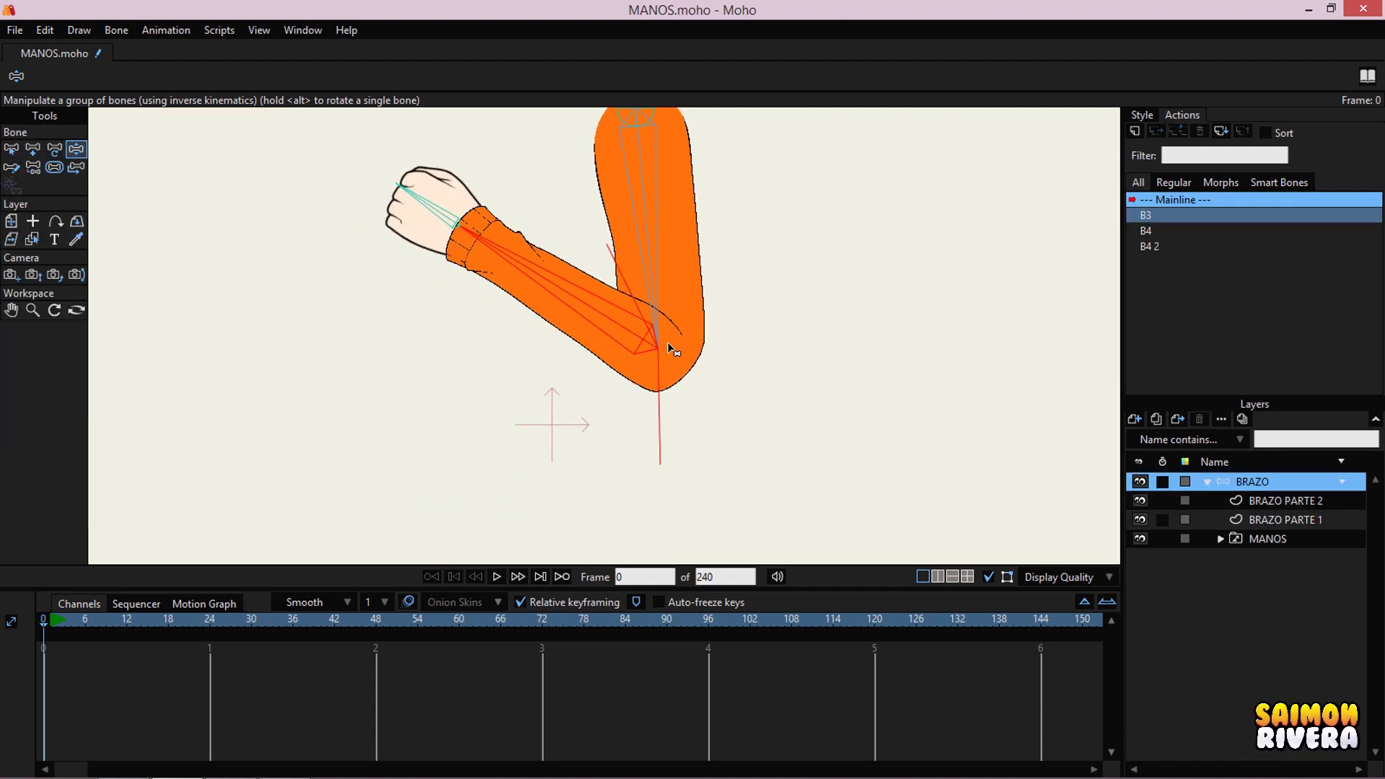
- Open the B3 action, scrub through its elbow bend to about frame 20 and back to frame 0, and return to Mainline
{"action": "double_click", "coordinate": [1158, 217]}
{"action": "left_click", "coordinate": [59, 624]}
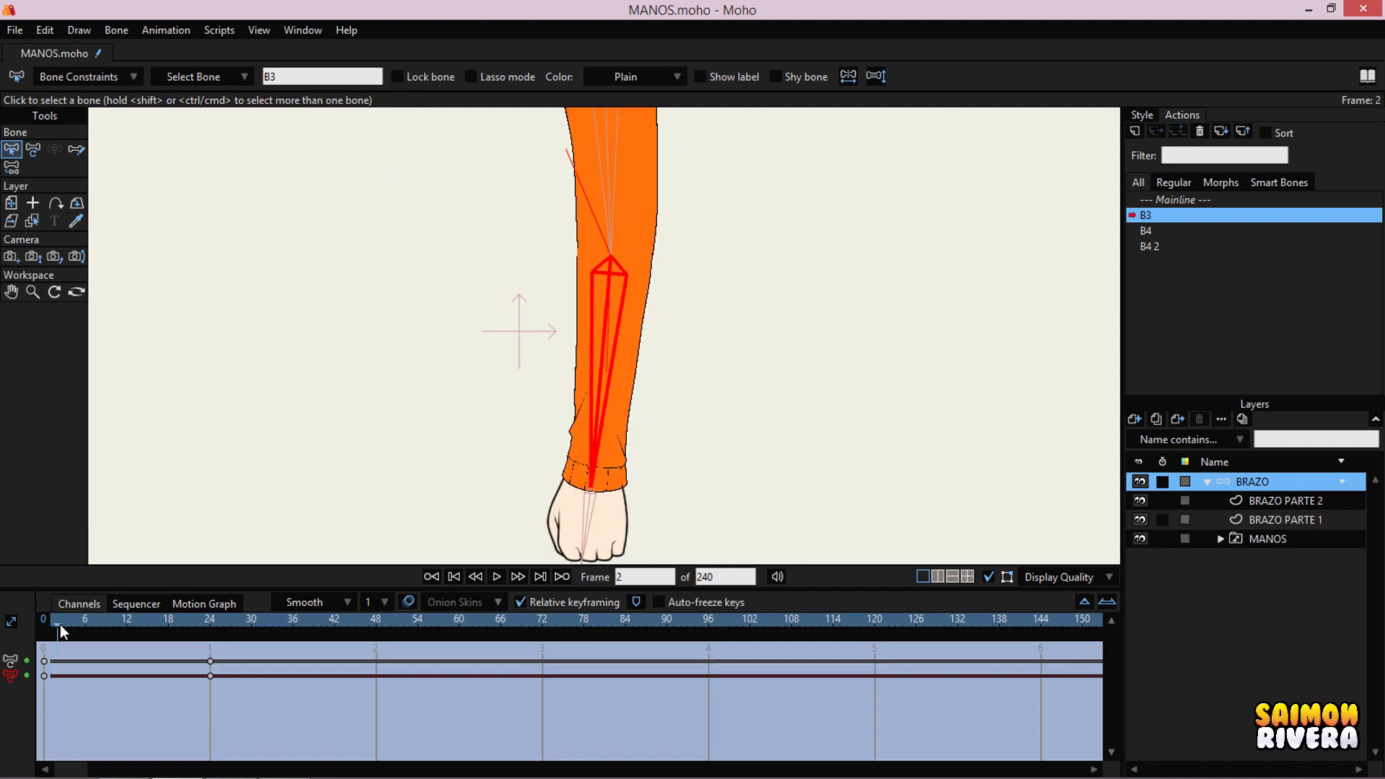
{"action": "left_click_drag", "start_coordinate": [59, 625], "coordinate": [182, 619]}
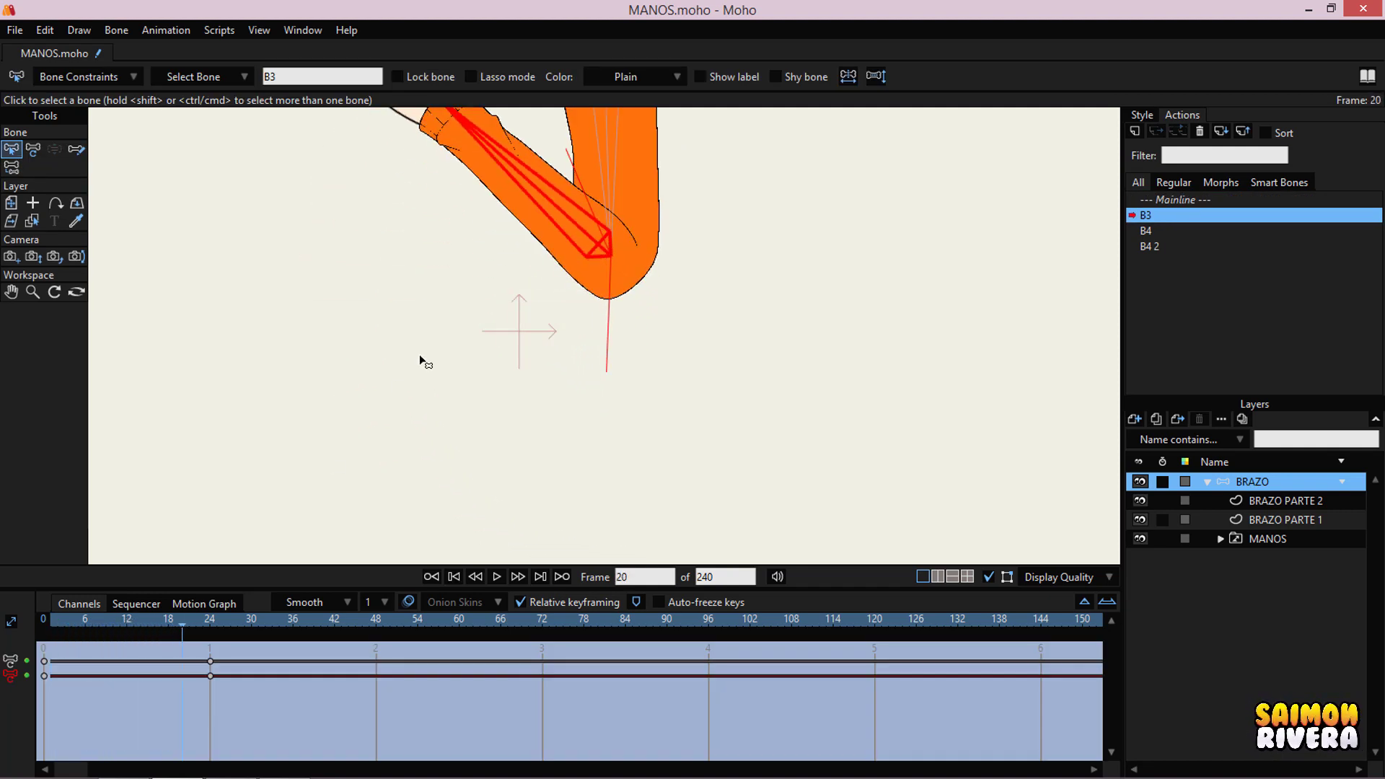
{"action": "left_click_drag", "start_coordinate": [420, 355], "coordinate": [411, 560]}
{"action": "left_click_drag", "start_coordinate": [194, 617], "coordinate": [39, 615]}
{"action": "scroll", "coordinate": [815, 296], "scroll_direction": "down", "scroll_amount": 2}
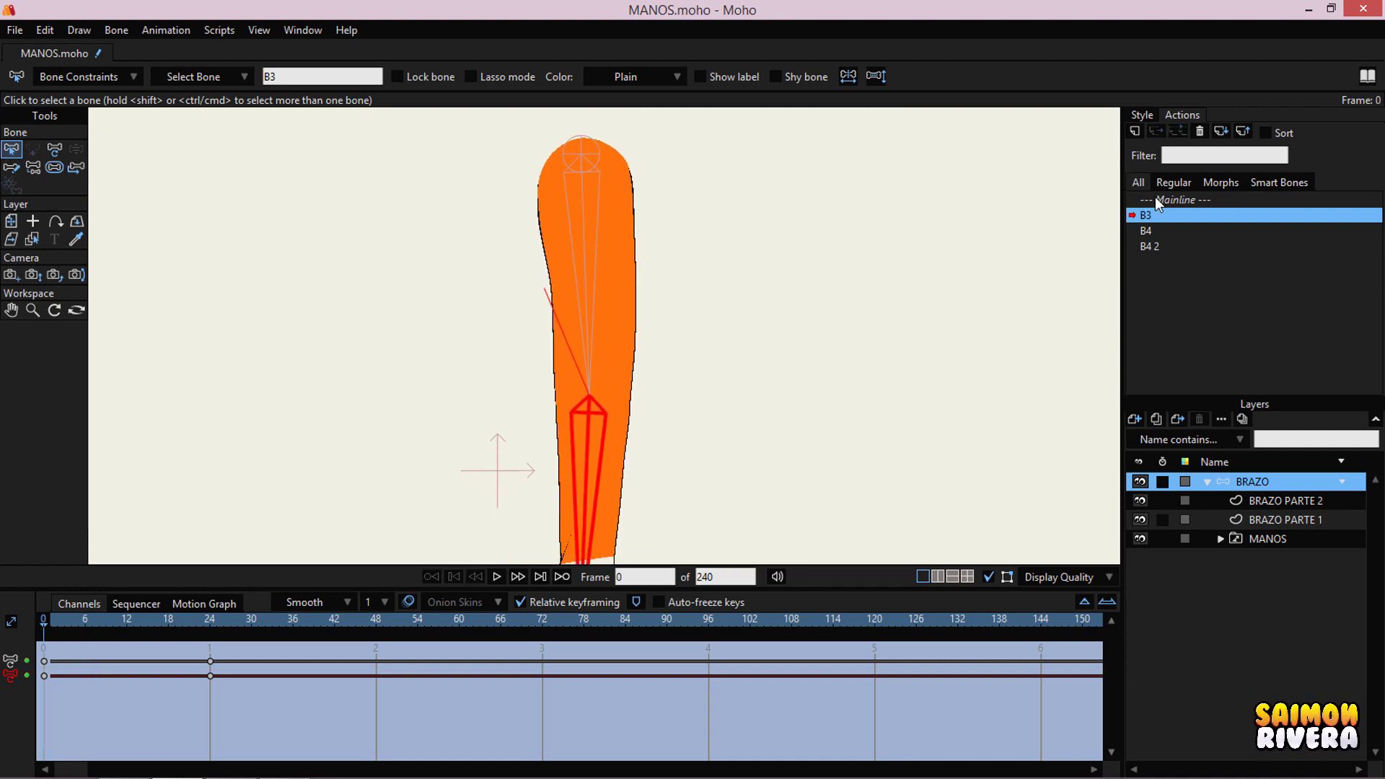
{"action": "left_click", "coordinate": [1162, 199]}
- Expand the MANOS group and preview the hand drawings from MANO 1 to MANO 6
{"action": "scroll", "coordinate": [693, 298], "scroll_direction": "down", "scroll_amount": 2}
{"action": "scroll", "coordinate": [694, 303], "scroll_direction": "down", "scroll_amount": 1}
{"action": "scroll", "coordinate": [694, 303], "scroll_direction": "down", "scroll_amount": 2}
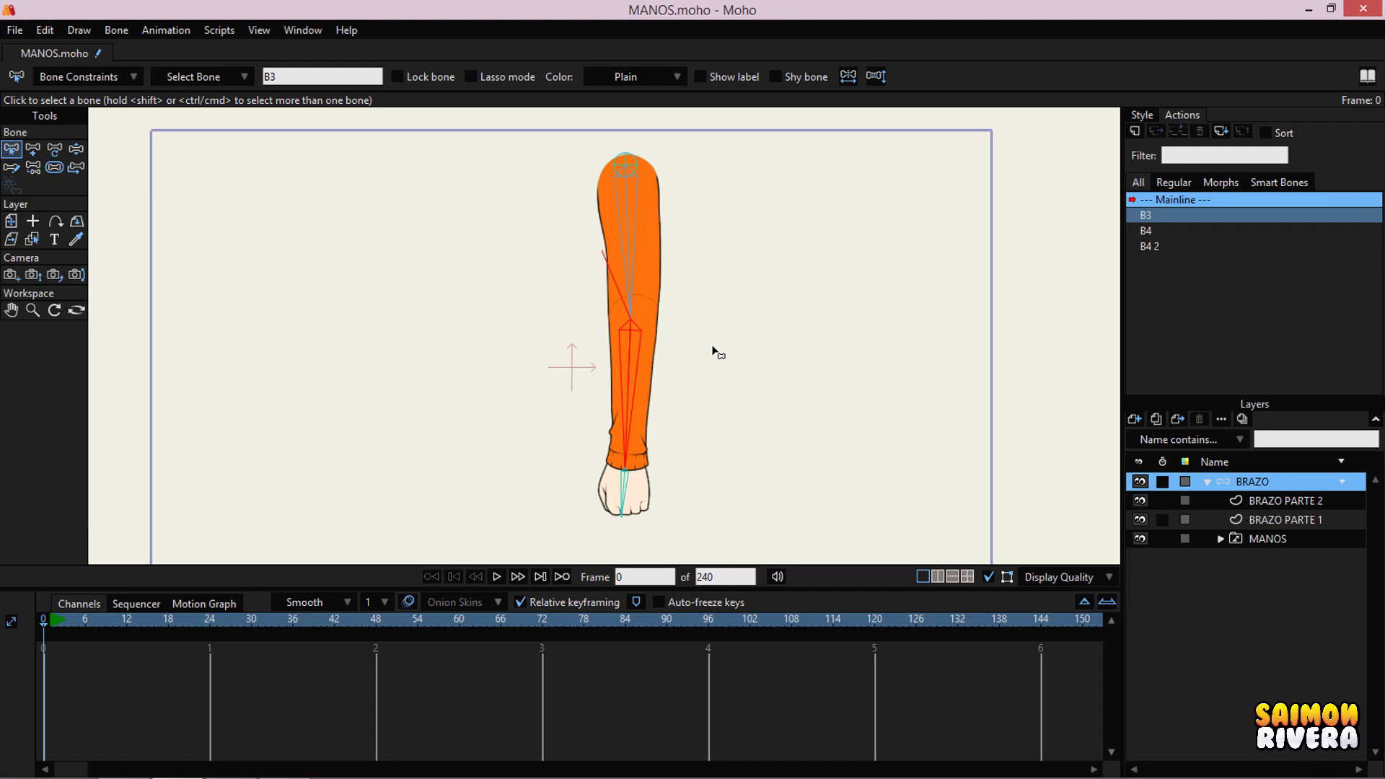
{"action": "scroll", "coordinate": [713, 351], "scroll_direction": "up", "scroll_amount": 5}
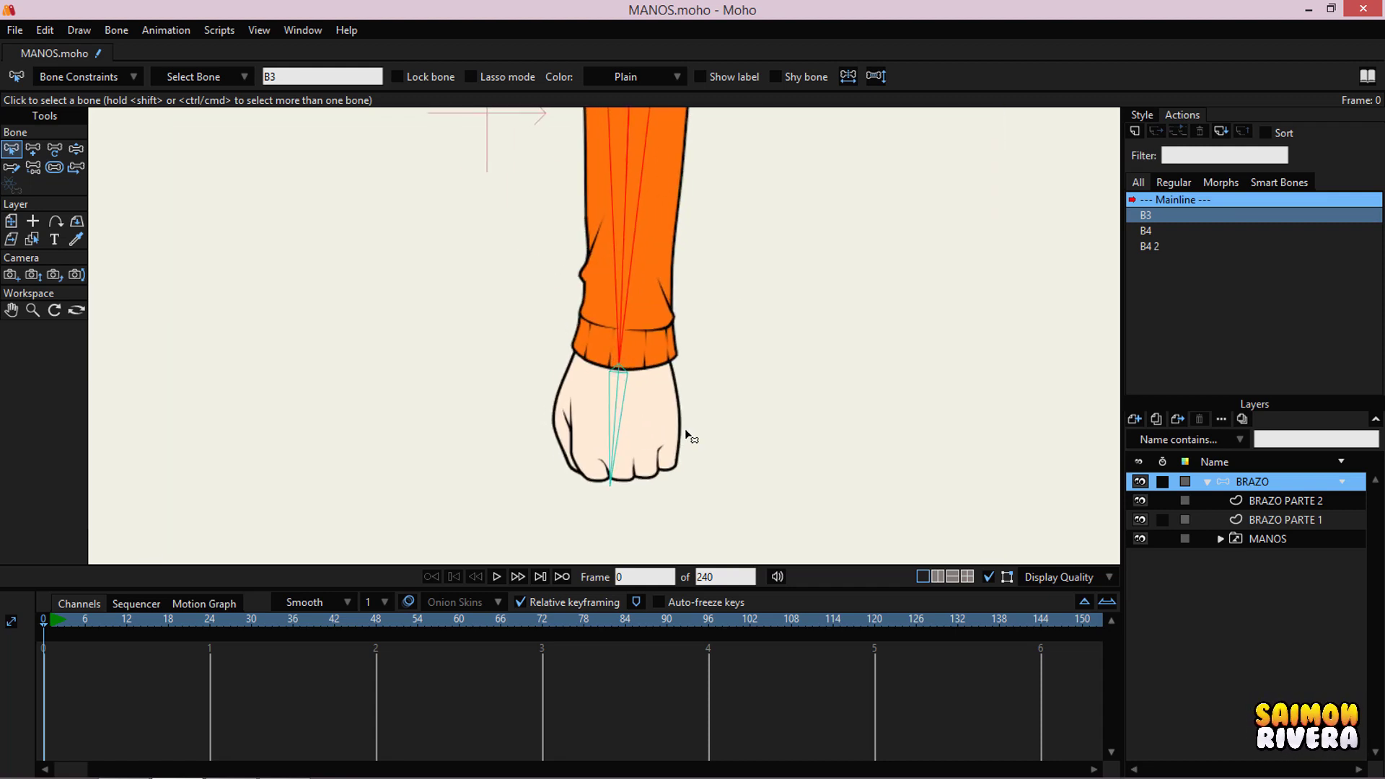
{"action": "left_click", "coordinate": [1272, 542]}
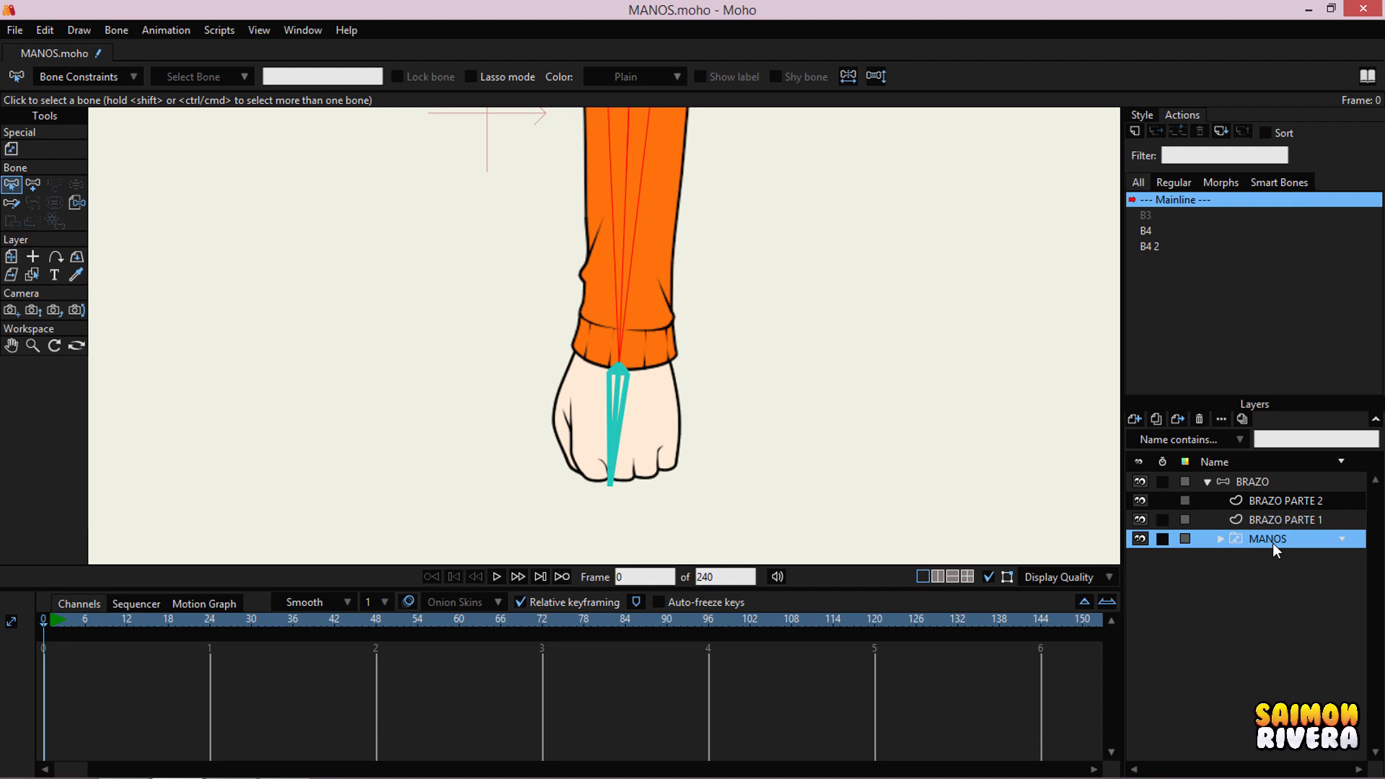
{"action": "left_click", "coordinate": [1219, 539]}
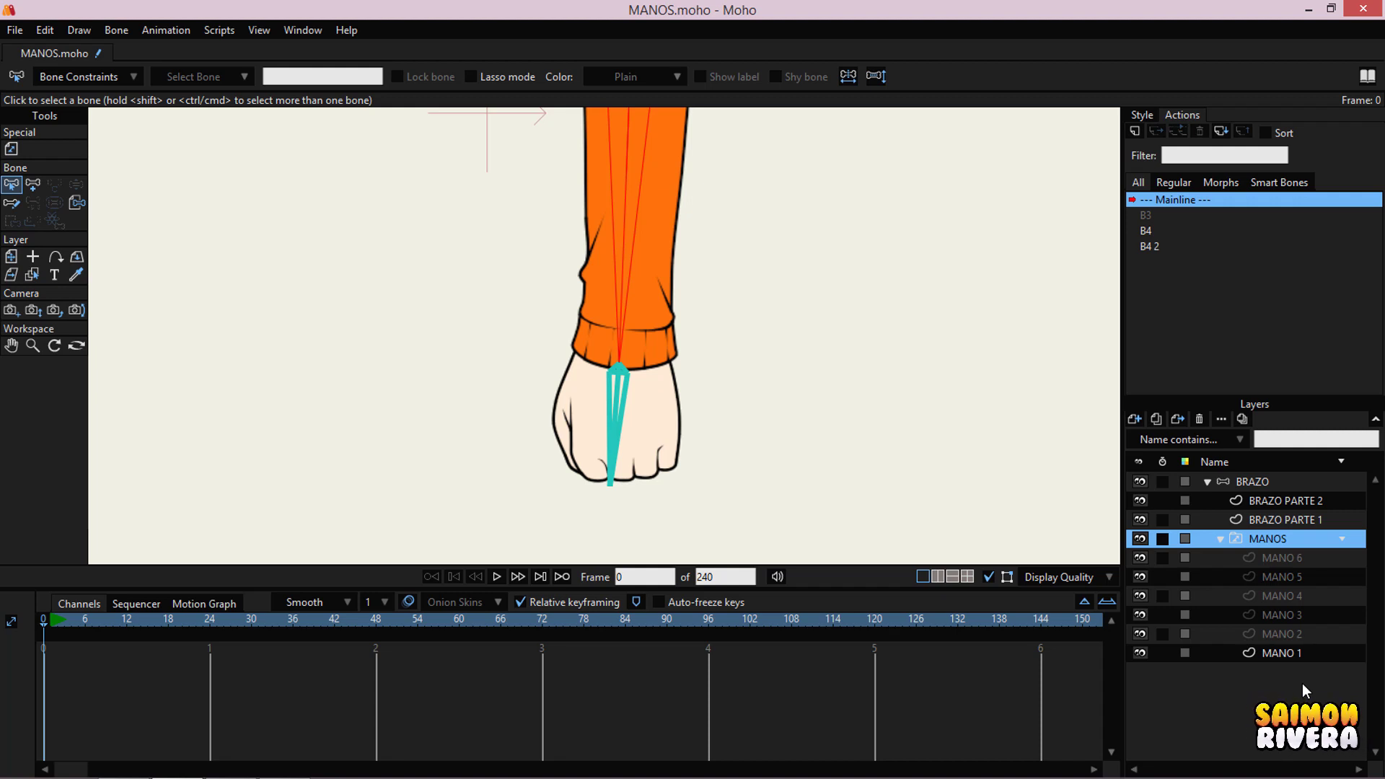
{"action": "left_click", "coordinate": [1305, 652]}
{"action": "left_click", "coordinate": [1289, 635]}
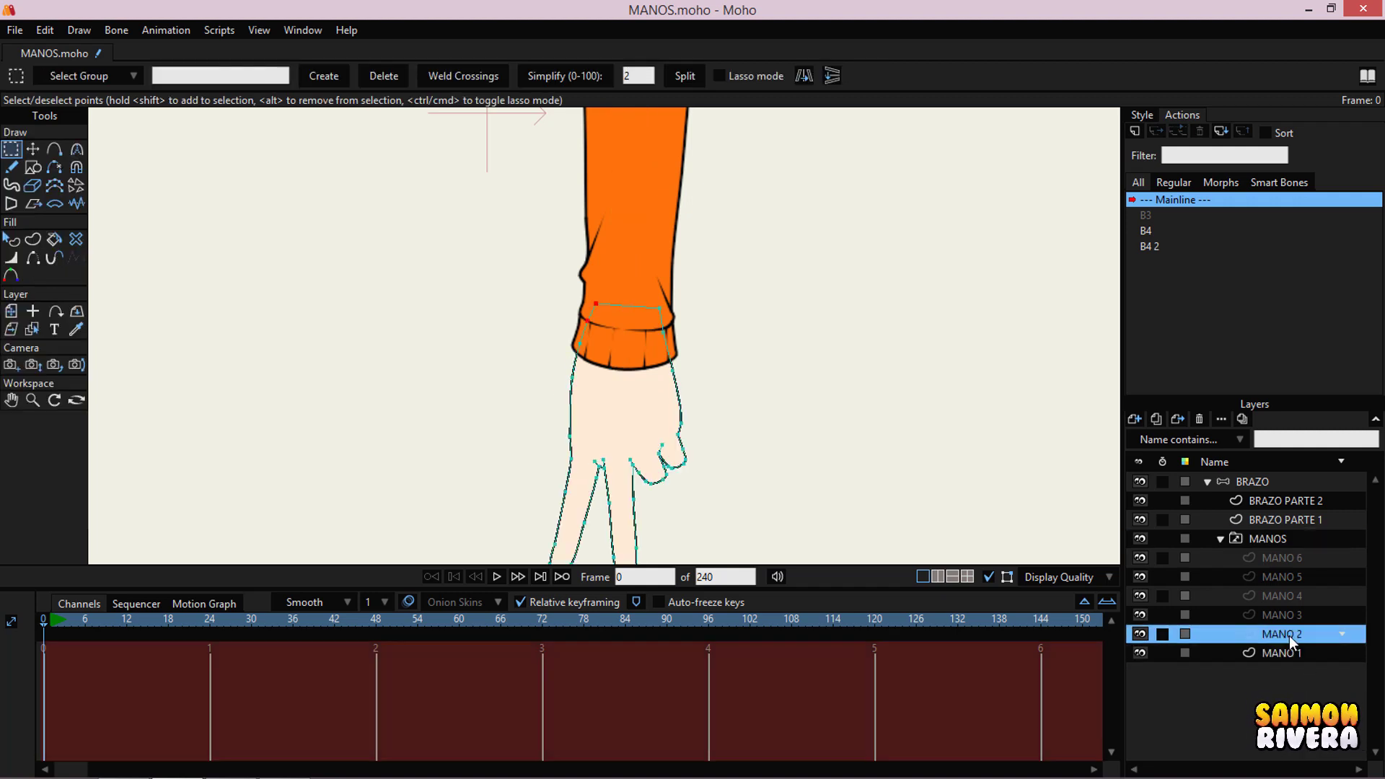
{"action": "left_click", "coordinate": [1303, 614]}
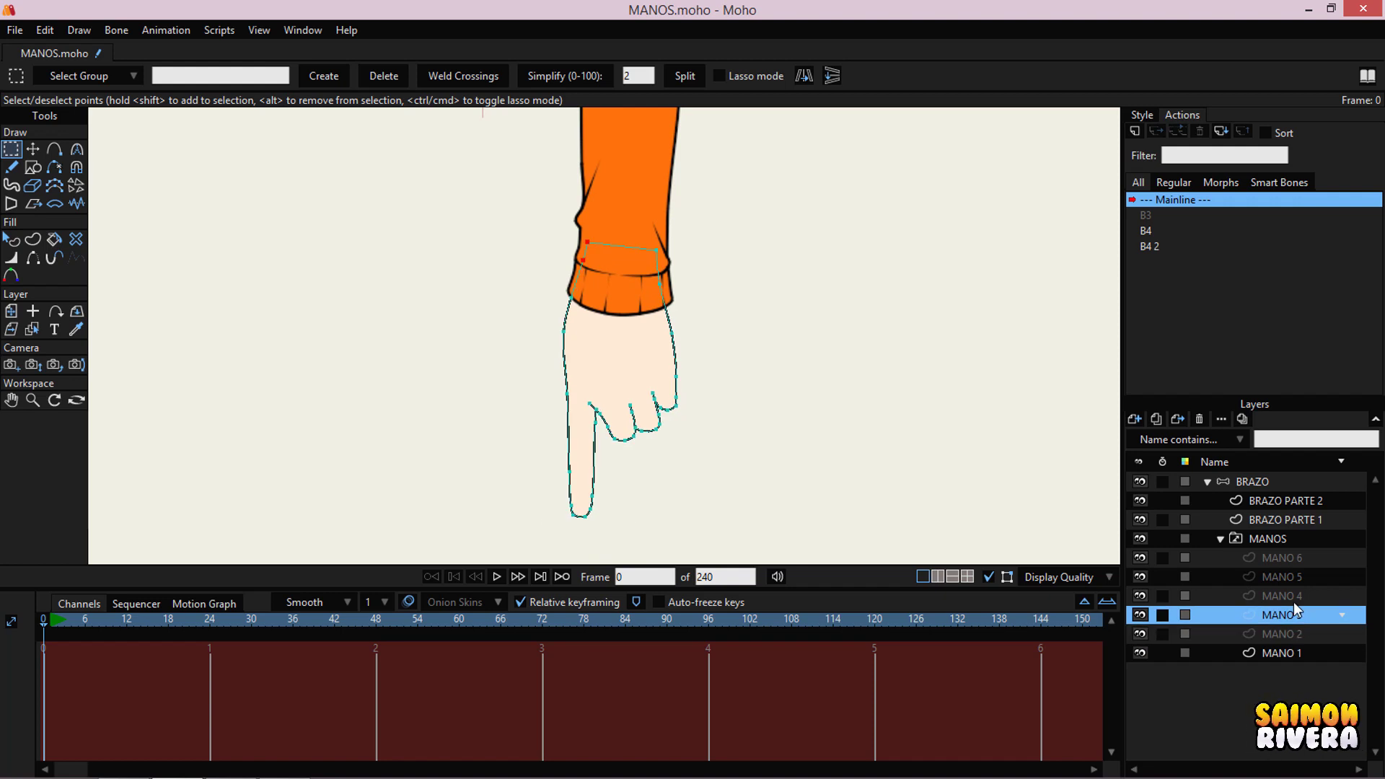
{"action": "left_click", "coordinate": [1291, 595]}
{"action": "left_click", "coordinate": [1290, 576]}
{"action": "left_click", "coordinate": [1288, 558]}
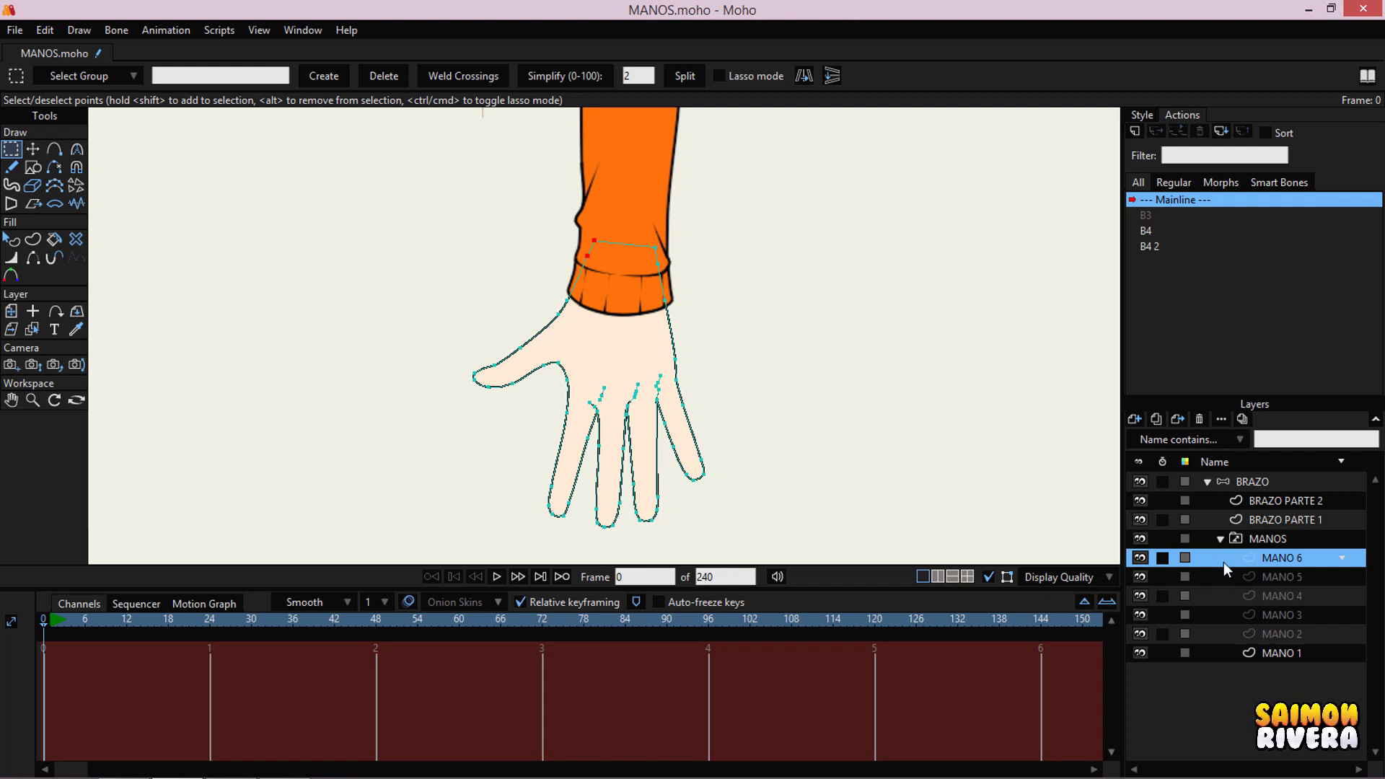
- Cycle through the hand poses a second time, from MANO 1 up to MANO 6
{"action": "left_click", "coordinate": [1292, 660]}
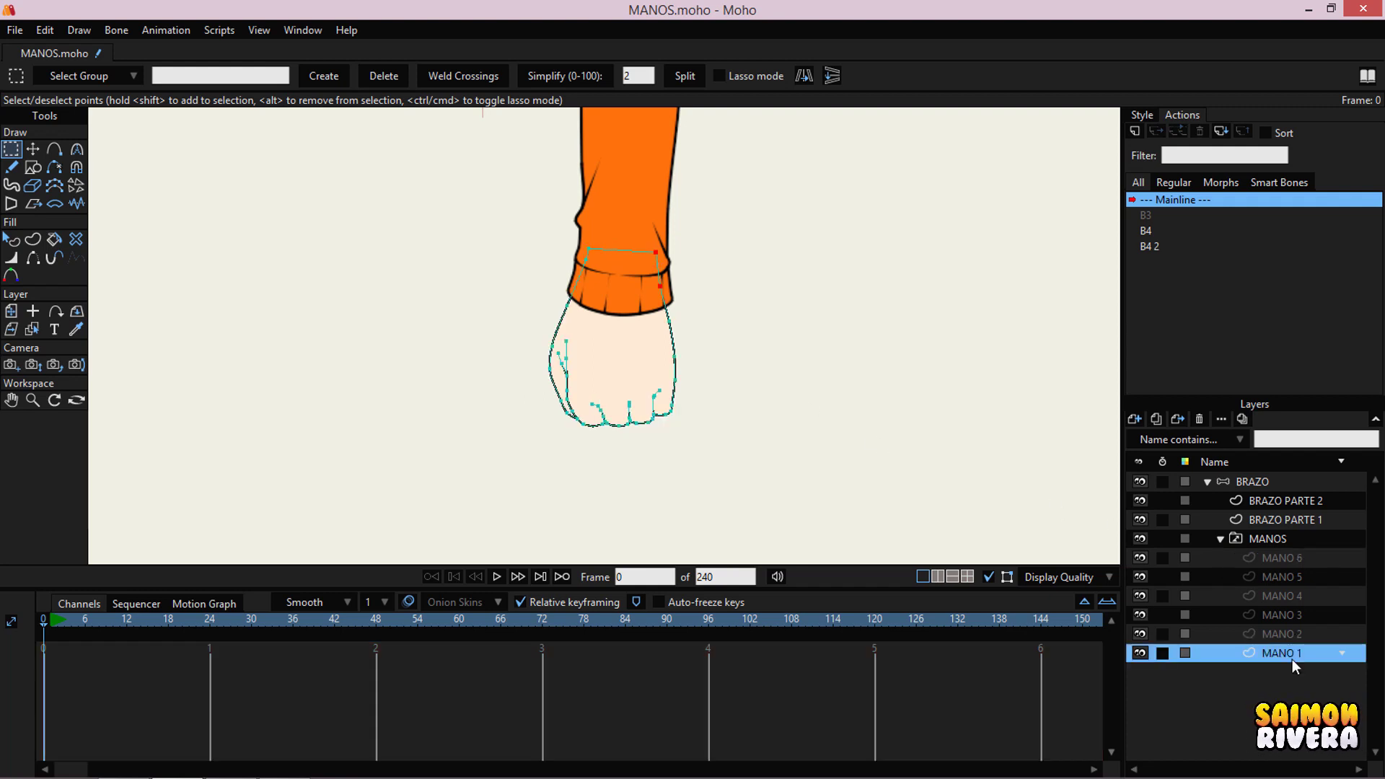
{"action": "left_click", "coordinate": [1295, 638]}
{"action": "left_click", "coordinate": [1296, 613]}
{"action": "left_click", "coordinate": [1295, 596]}
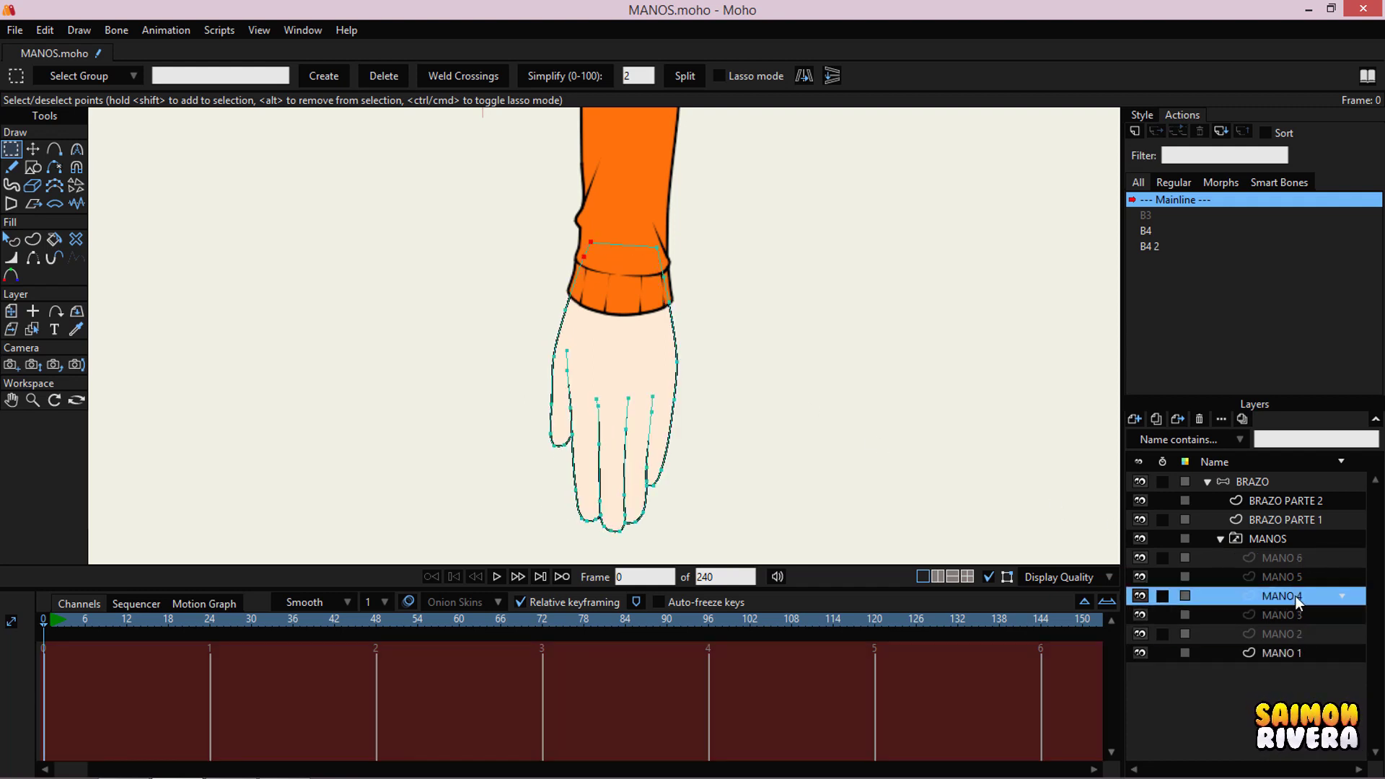
{"action": "left_click", "coordinate": [1289, 576]}
{"action": "left_click", "coordinate": [1288, 558]}
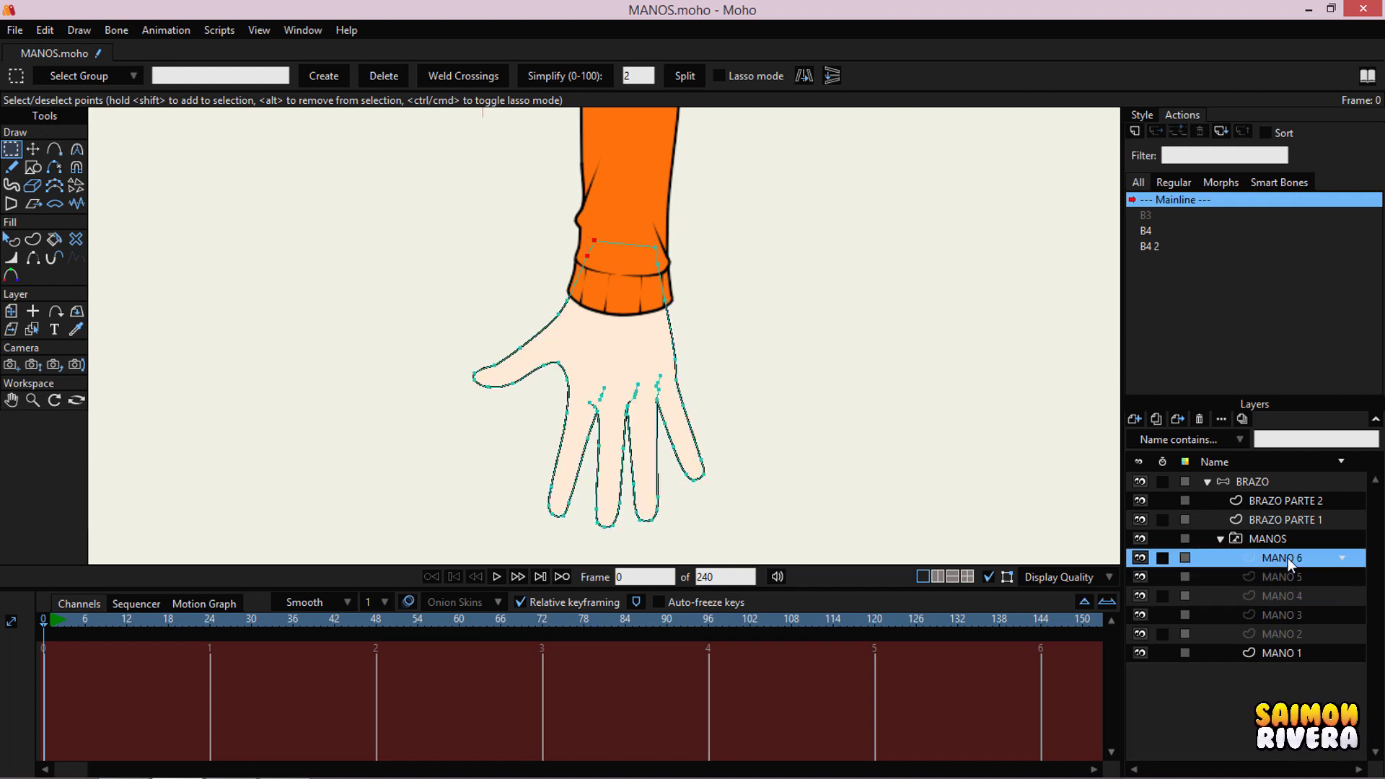
- Collapse the BRAZO layer and examine the whole arm, including the closed fist
{"action": "left_click", "coordinate": [1207, 483]}
{"action": "left_click_drag", "start_coordinate": [683, 326], "coordinate": [666, 427]}
{"action": "scroll", "coordinate": [682, 388], "scroll_direction": "down", "scroll_amount": 3}
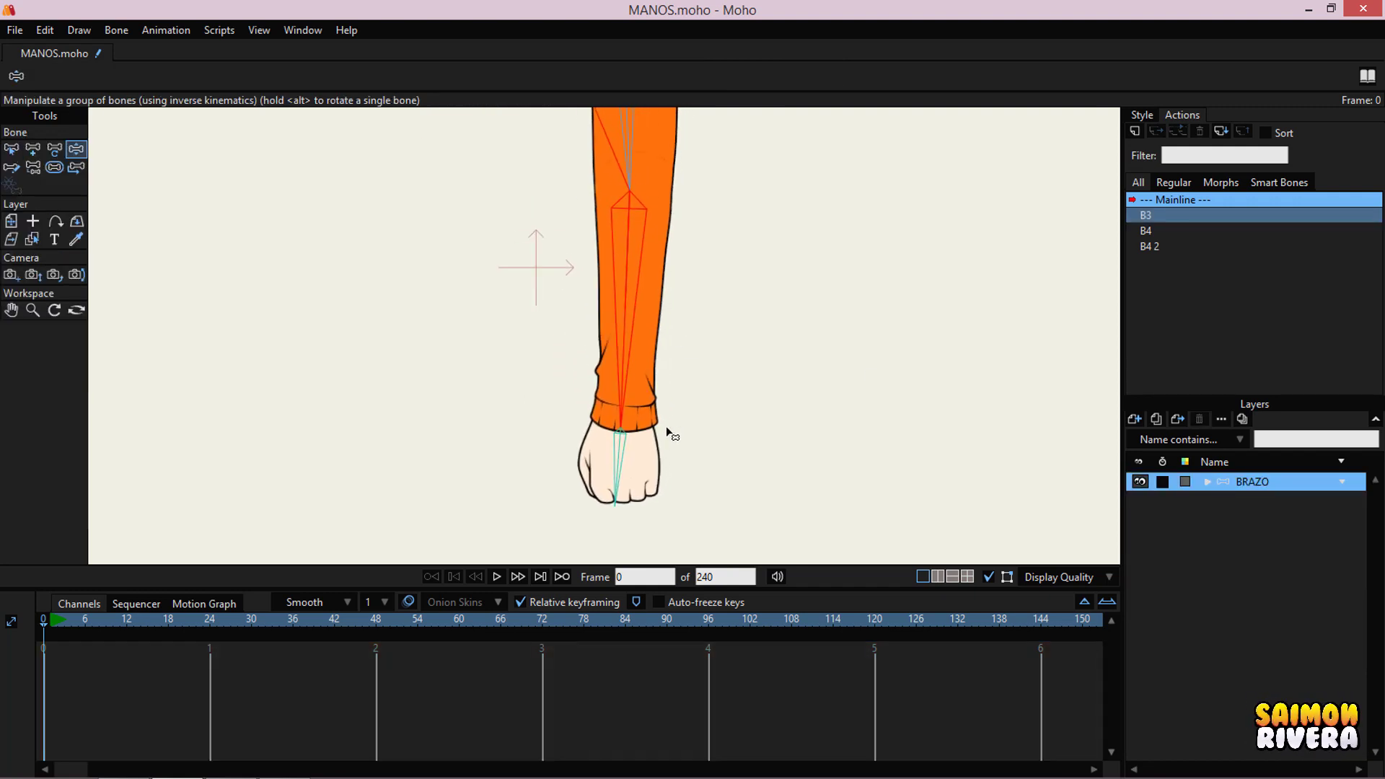
{"action": "scroll", "coordinate": [665, 425], "scroll_direction": "down", "scroll_amount": 2}
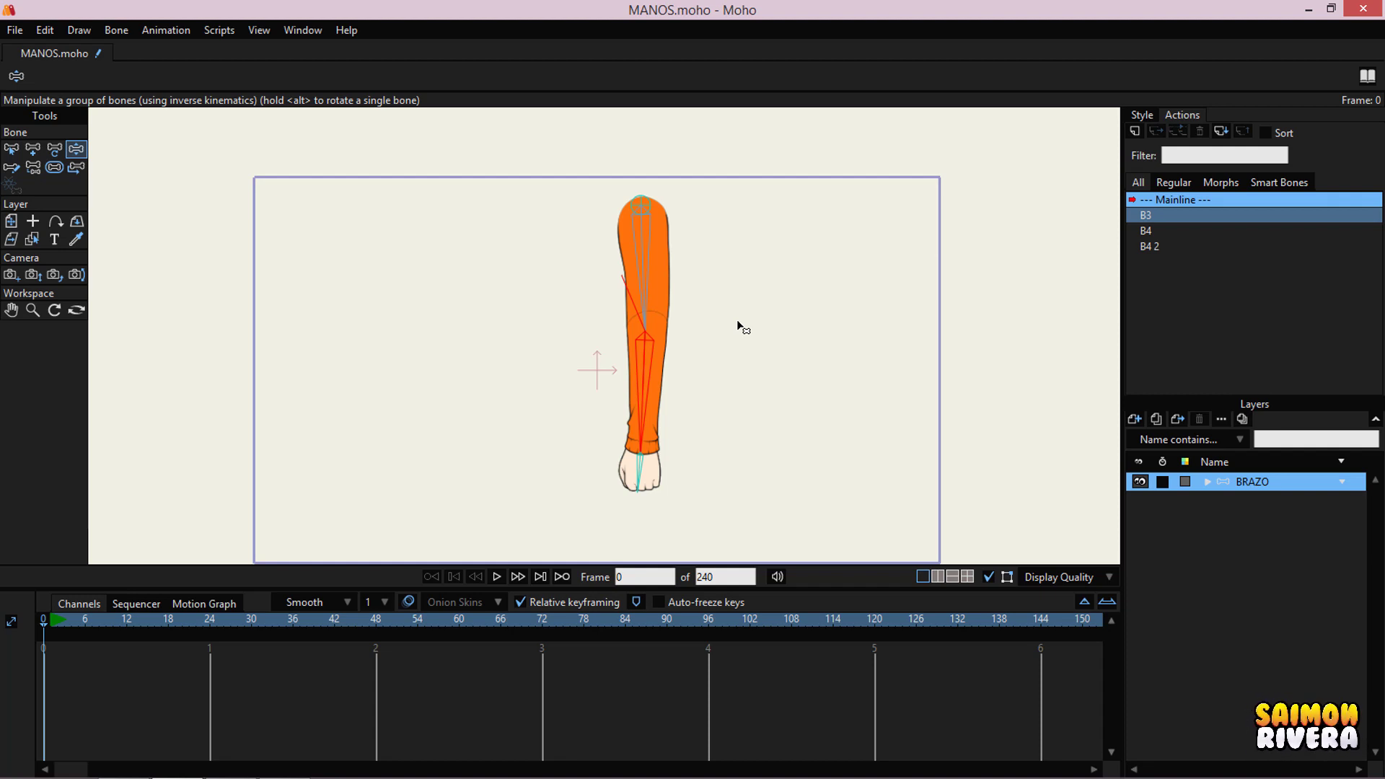
{"action": "scroll", "coordinate": [702, 476], "scroll_direction": "up", "scroll_amount": 5}
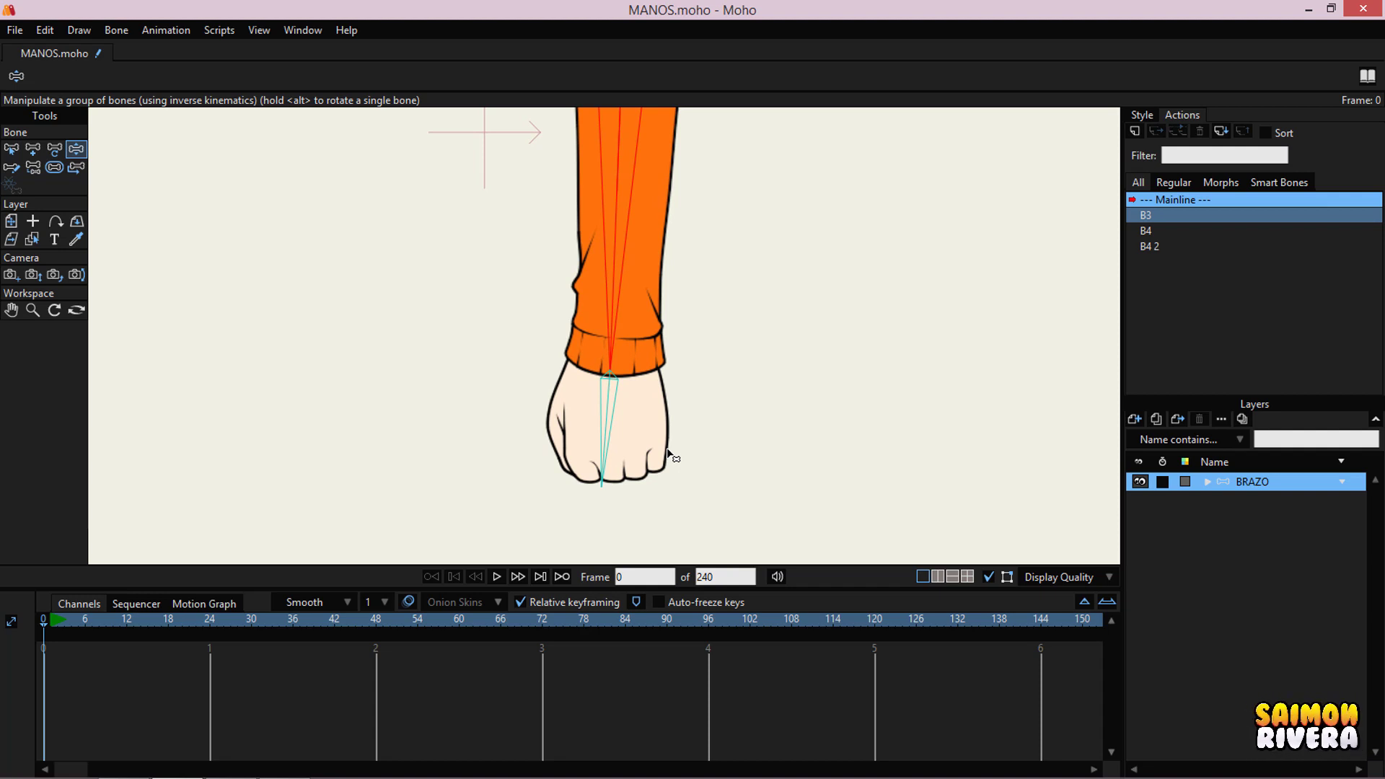
- Expand BRAZO, inspect the MANO 1 layer, and test the wrist by rotating the hand bone with Manipulate Bones from the BRAZO layer
{"action": "left_click", "coordinate": [1206, 482]}
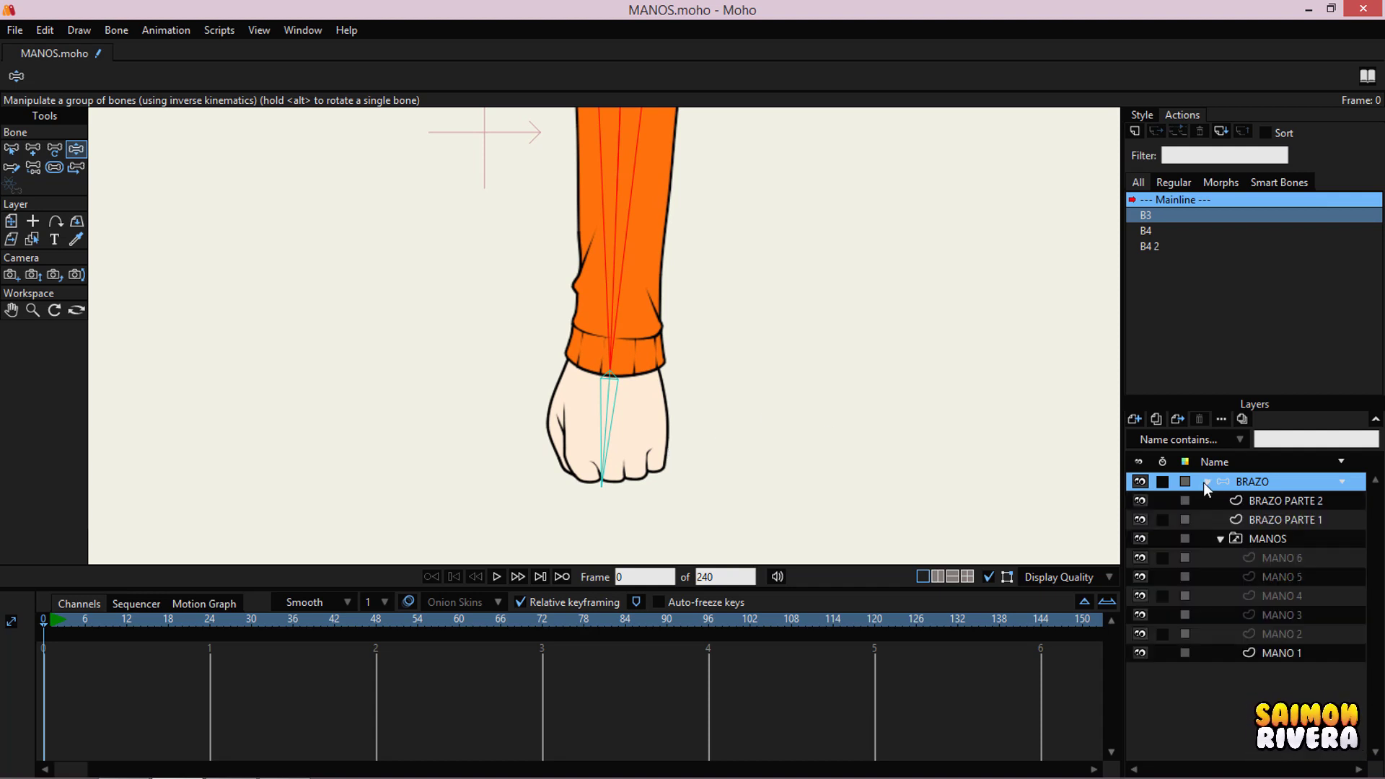
{"action": "left_click", "coordinate": [1274, 654]}
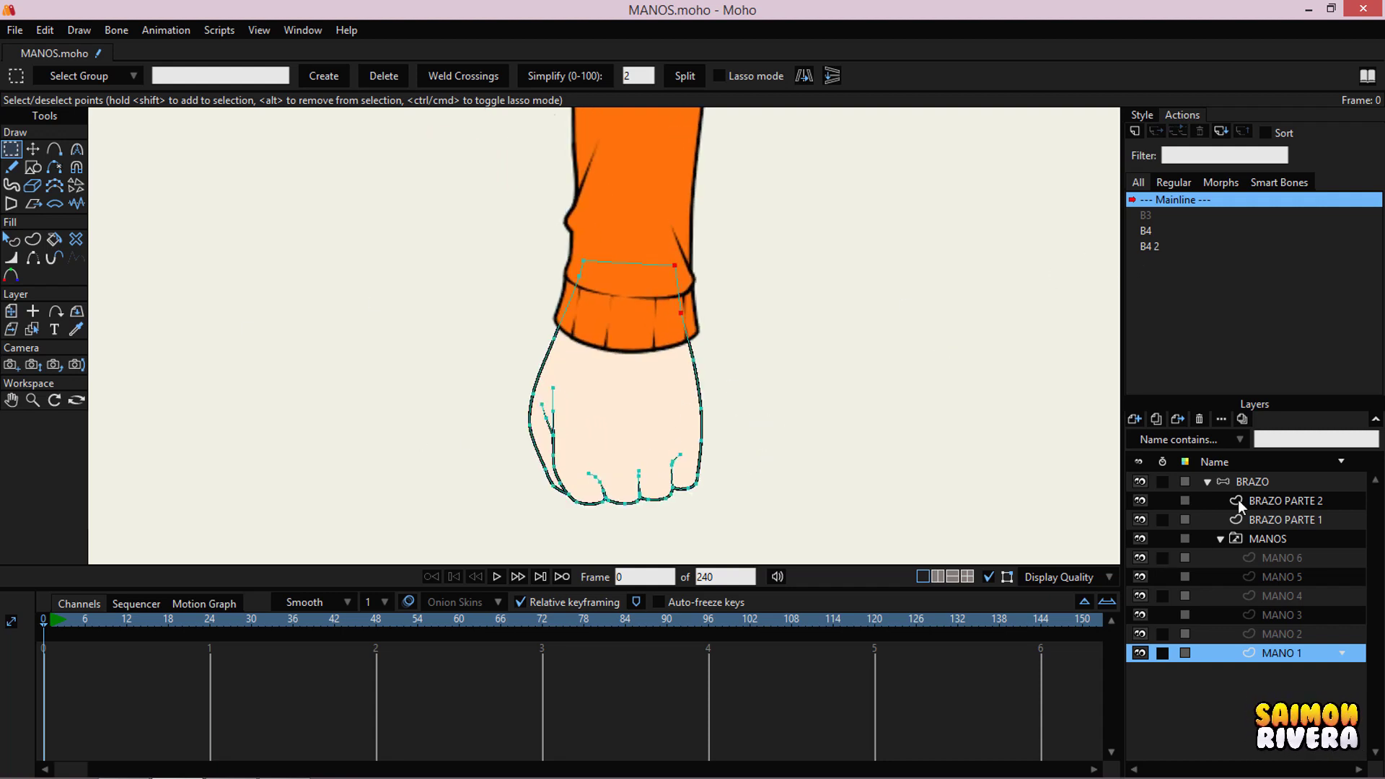
{"action": "left_click", "coordinate": [1226, 481]}
{"action": "left_click", "coordinate": [568, 395]}
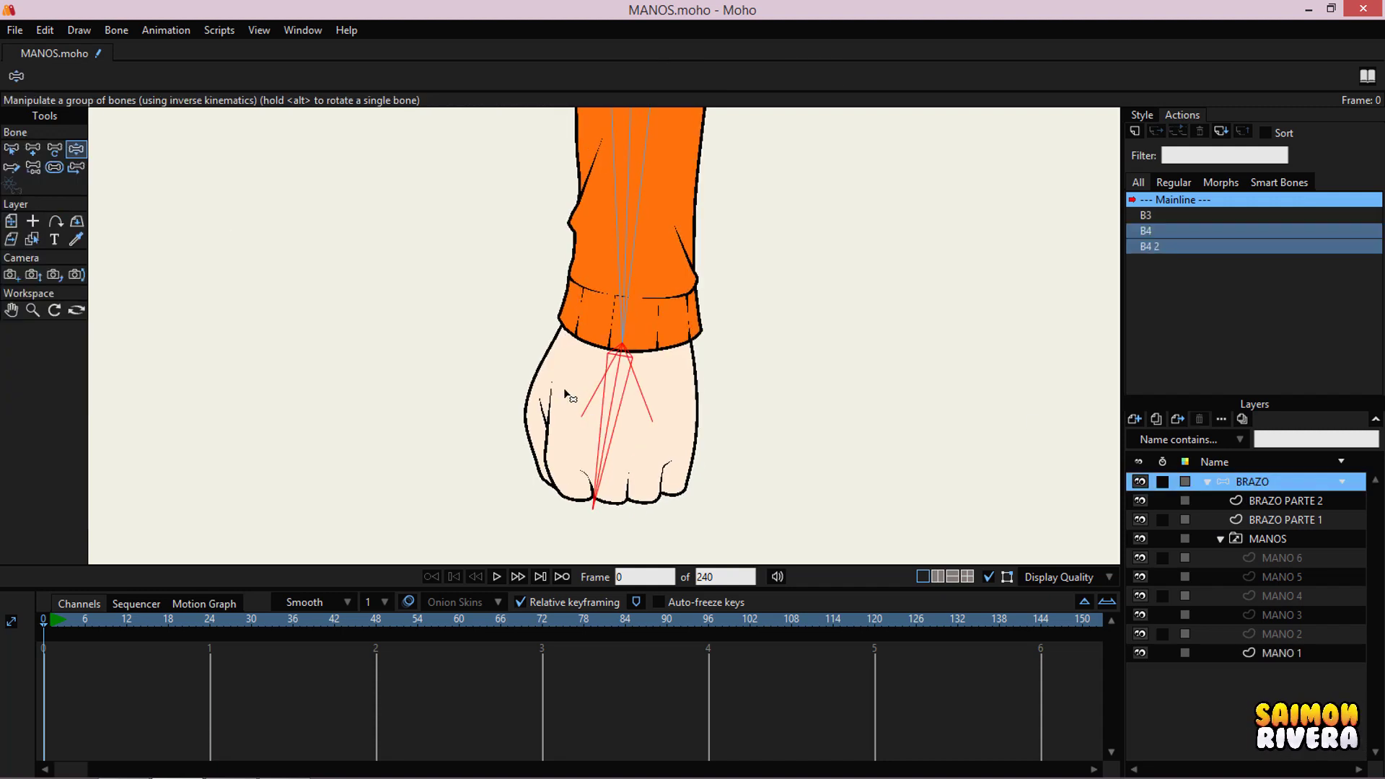
{"action": "mouse_move", "coordinate": [568, 395]}
{"action": "left_mouse_down"}
{"action": "mouse_move", "coordinate": [550, 371]}
{"action": "mouse_move", "coordinate": [541, 393]}
{"action": "left_mouse_up"}
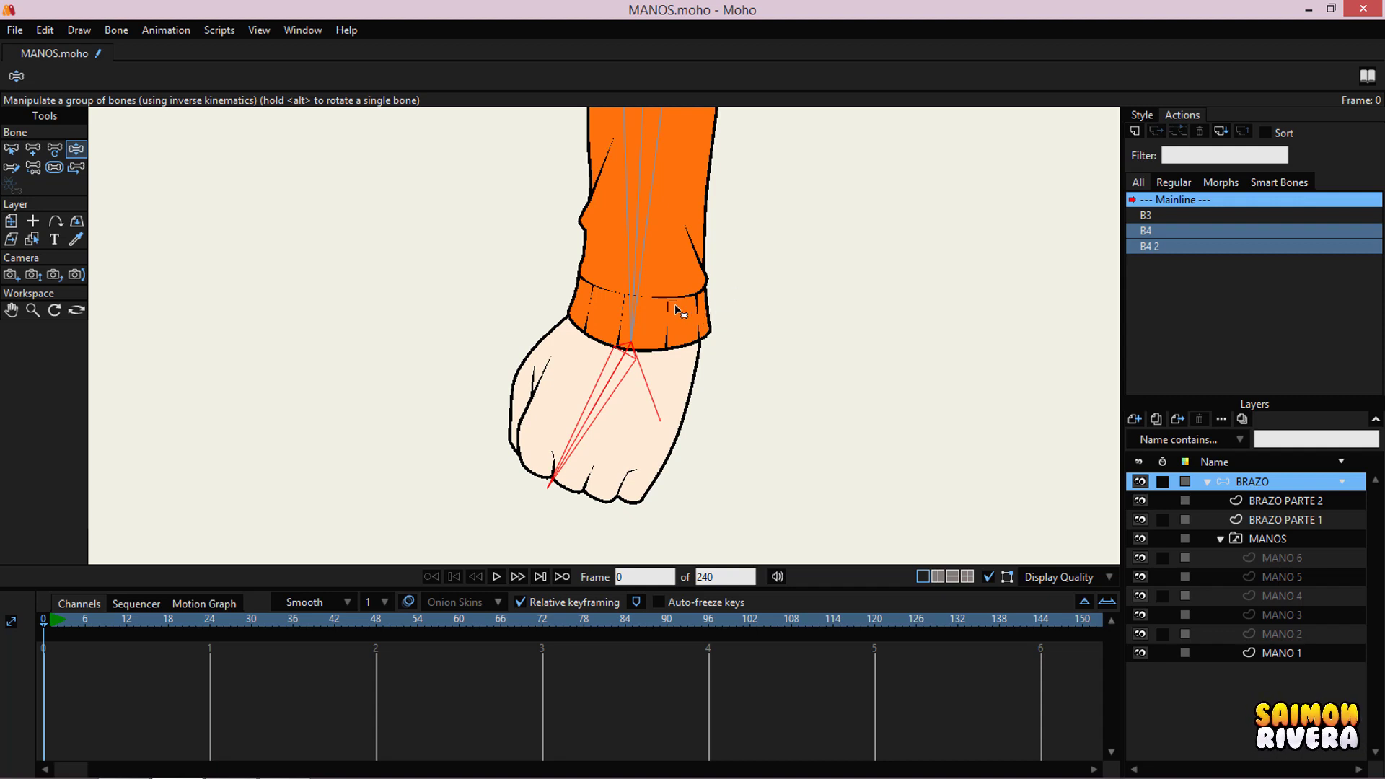
{"action": "left_click_drag", "start_coordinate": [634, 391], "coordinate": [596, 488]}
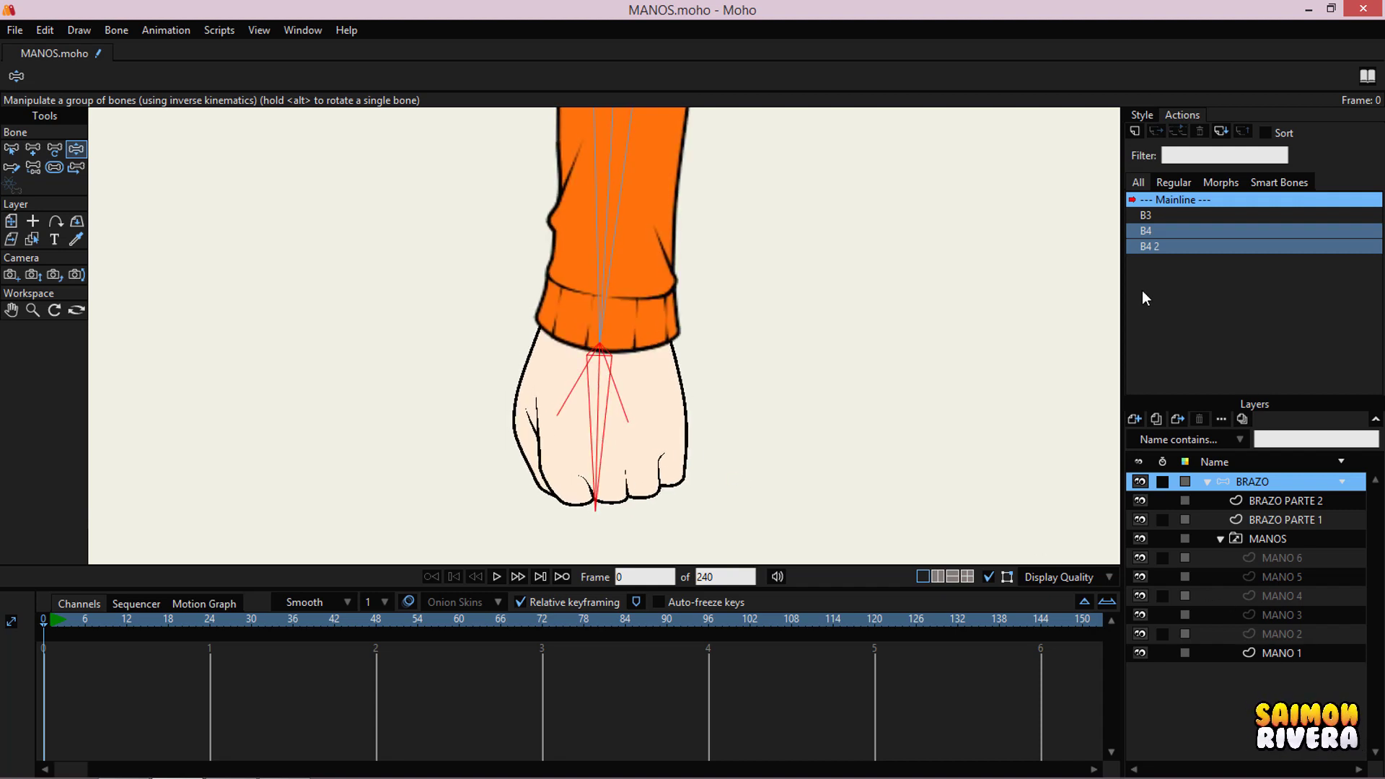
- Open the B4 action, scrub its wrist rotation to frame 19, and return to Mainline
{"action": "double_click", "coordinate": [1145, 231]}
{"action": "left_click", "coordinate": [113, 621]}
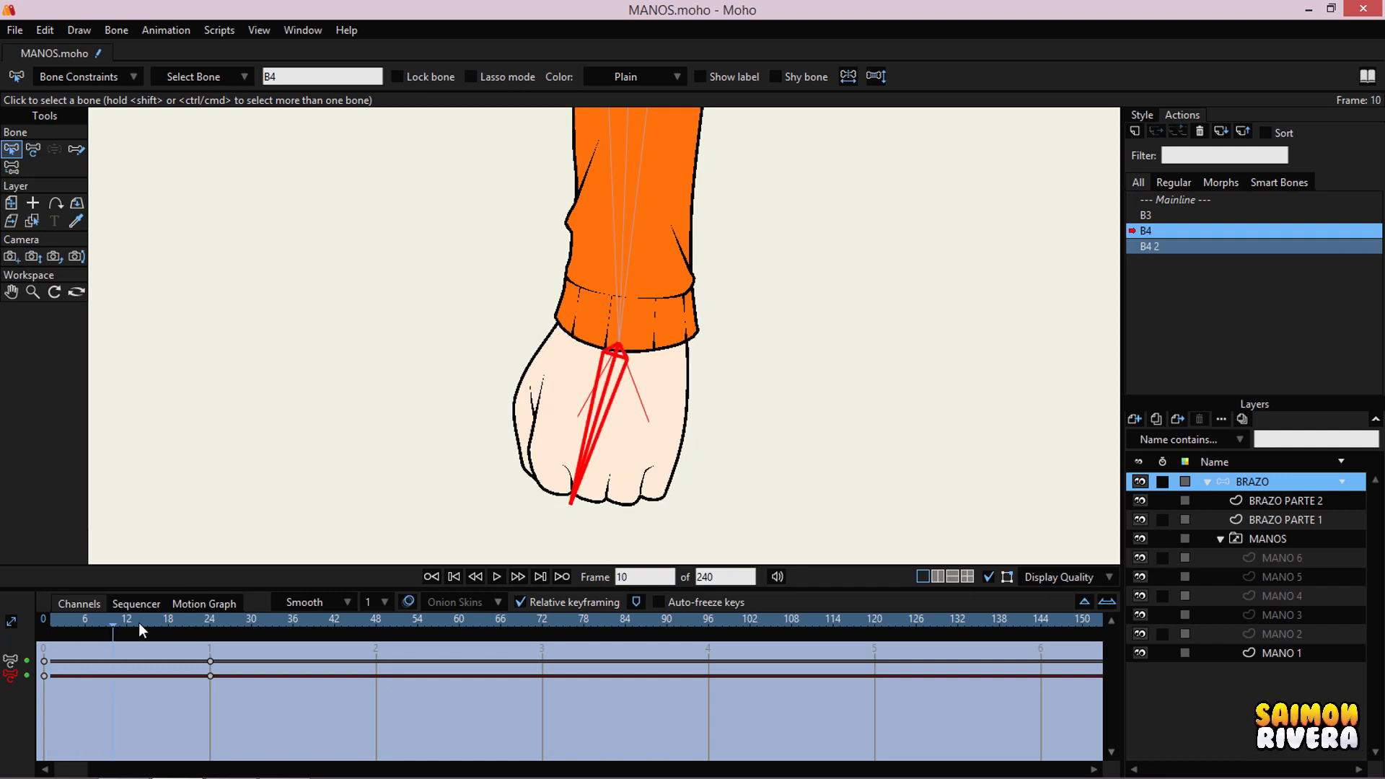
{"action": "left_click_drag", "start_coordinate": [139, 622], "coordinate": [175, 624]}
{"action": "double_click", "coordinate": [1181, 199]}
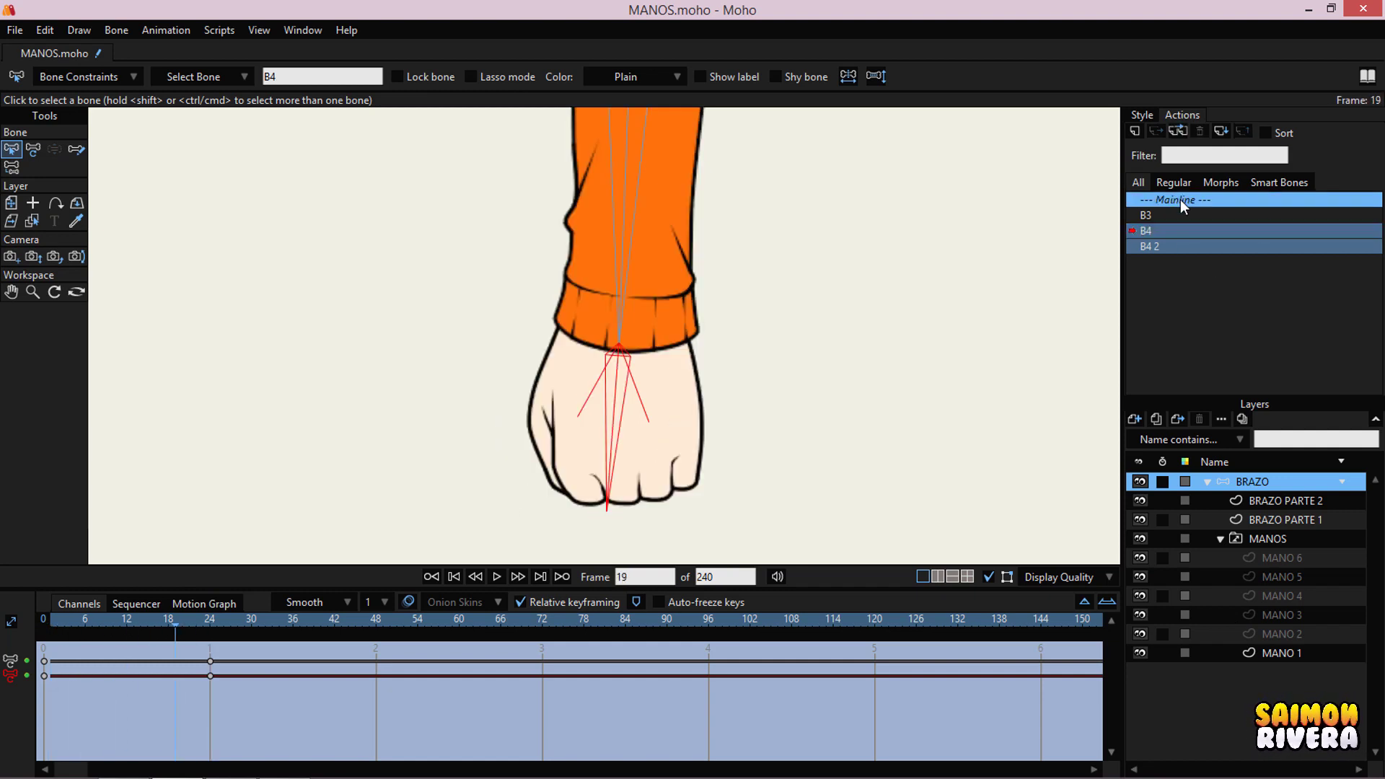
{"action": "double_click", "coordinate": [1180, 199]}
- Collapse the BRAZO layer and test the elbow by bending the forearm with Manipulate Bones
{"action": "left_click", "coordinate": [1208, 481]}
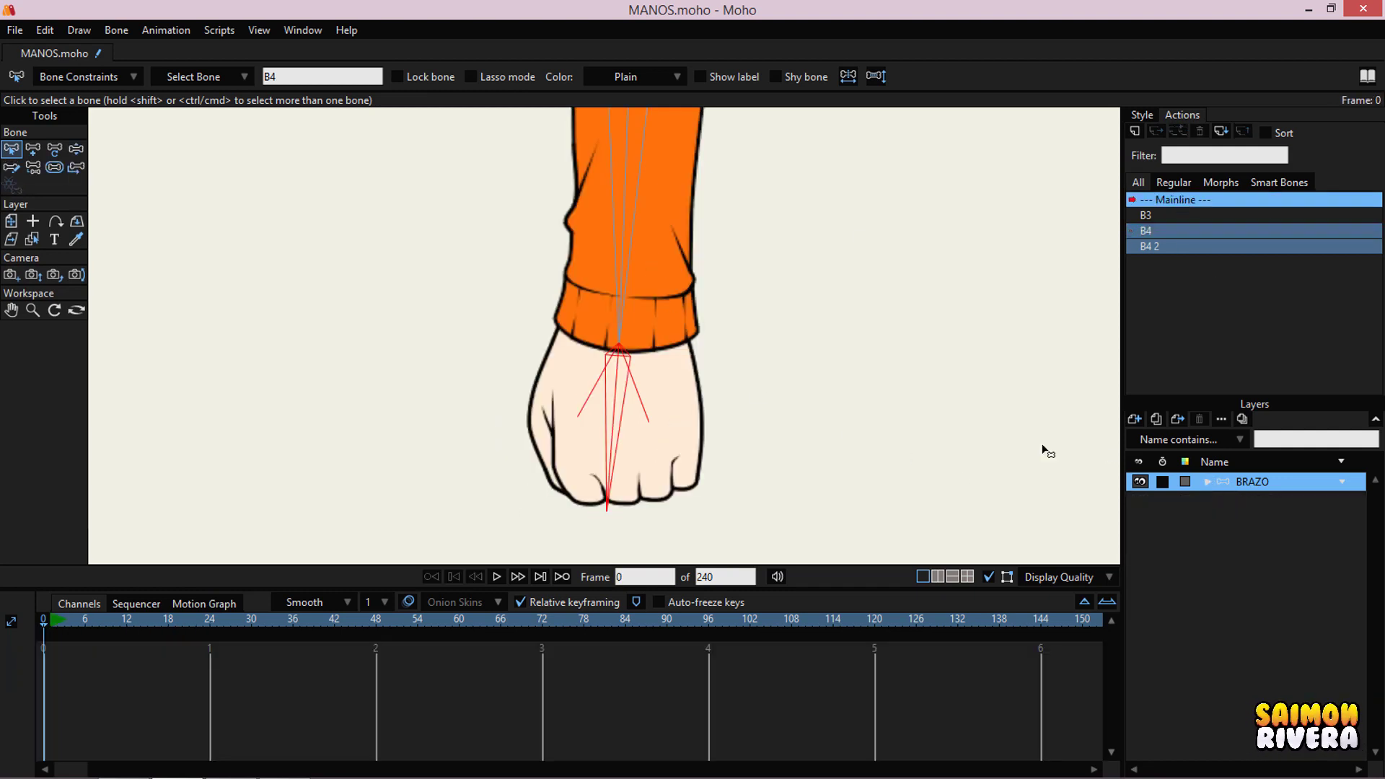
{"action": "scroll", "coordinate": [678, 490], "scroll_direction": "down", "scroll_amount": 5}
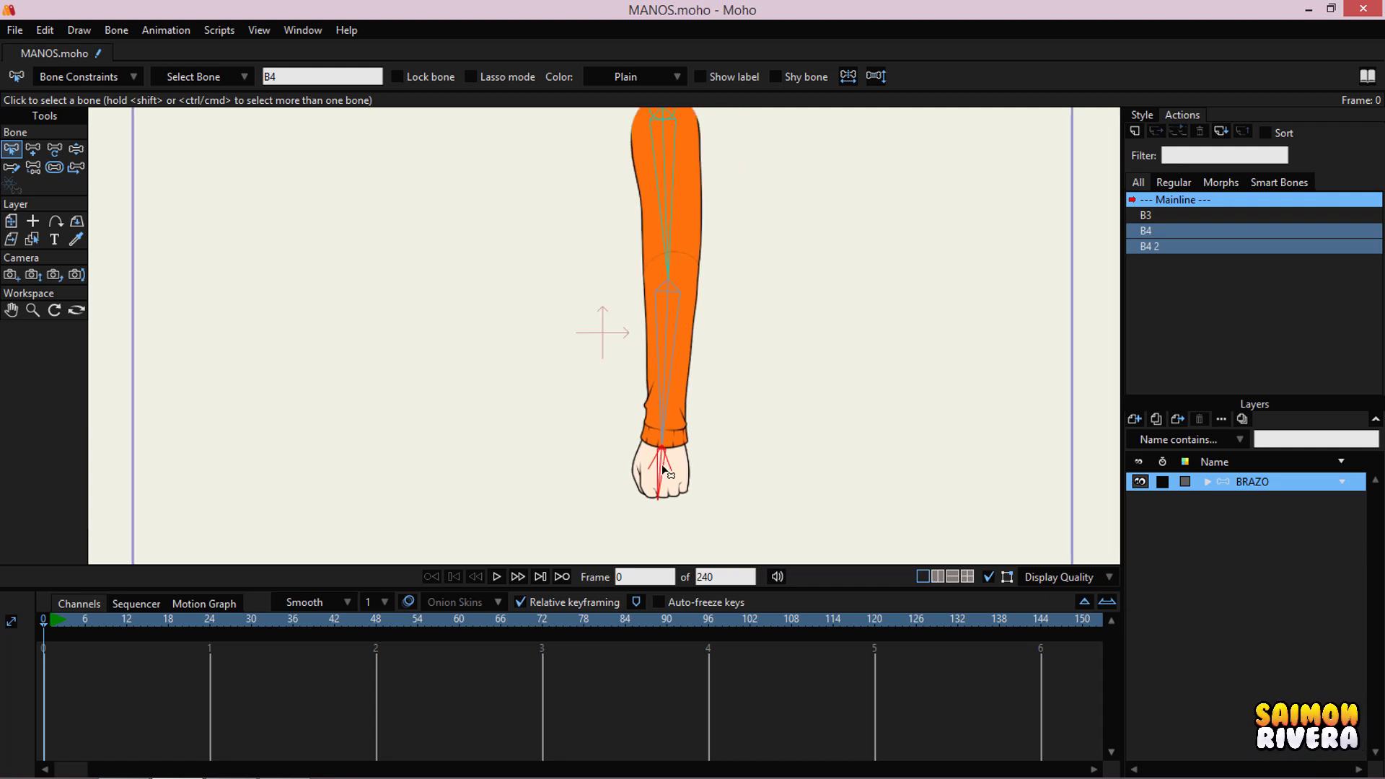
{"action": "left_click", "coordinate": [76, 149]}
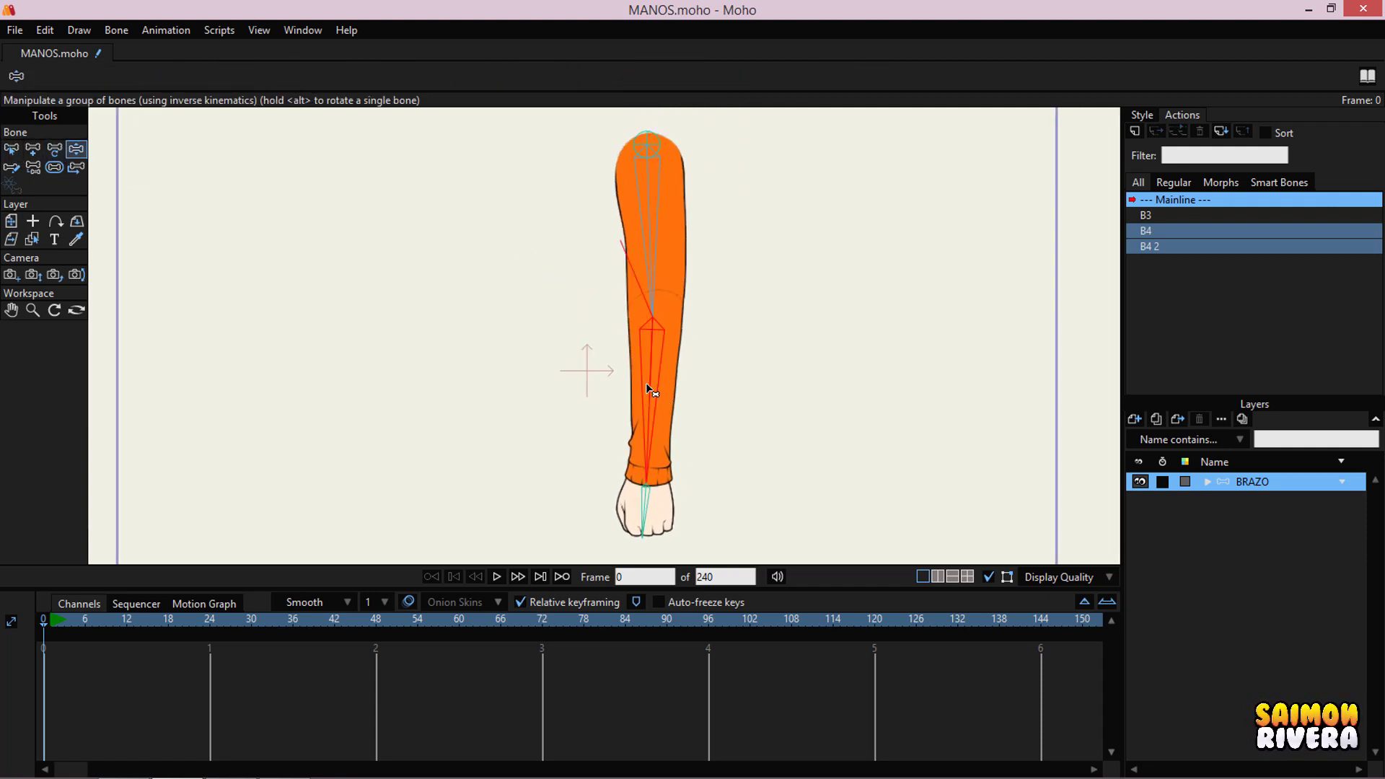
{"action": "left_click_drag", "start_coordinate": [647, 386], "coordinate": [482, 236]}
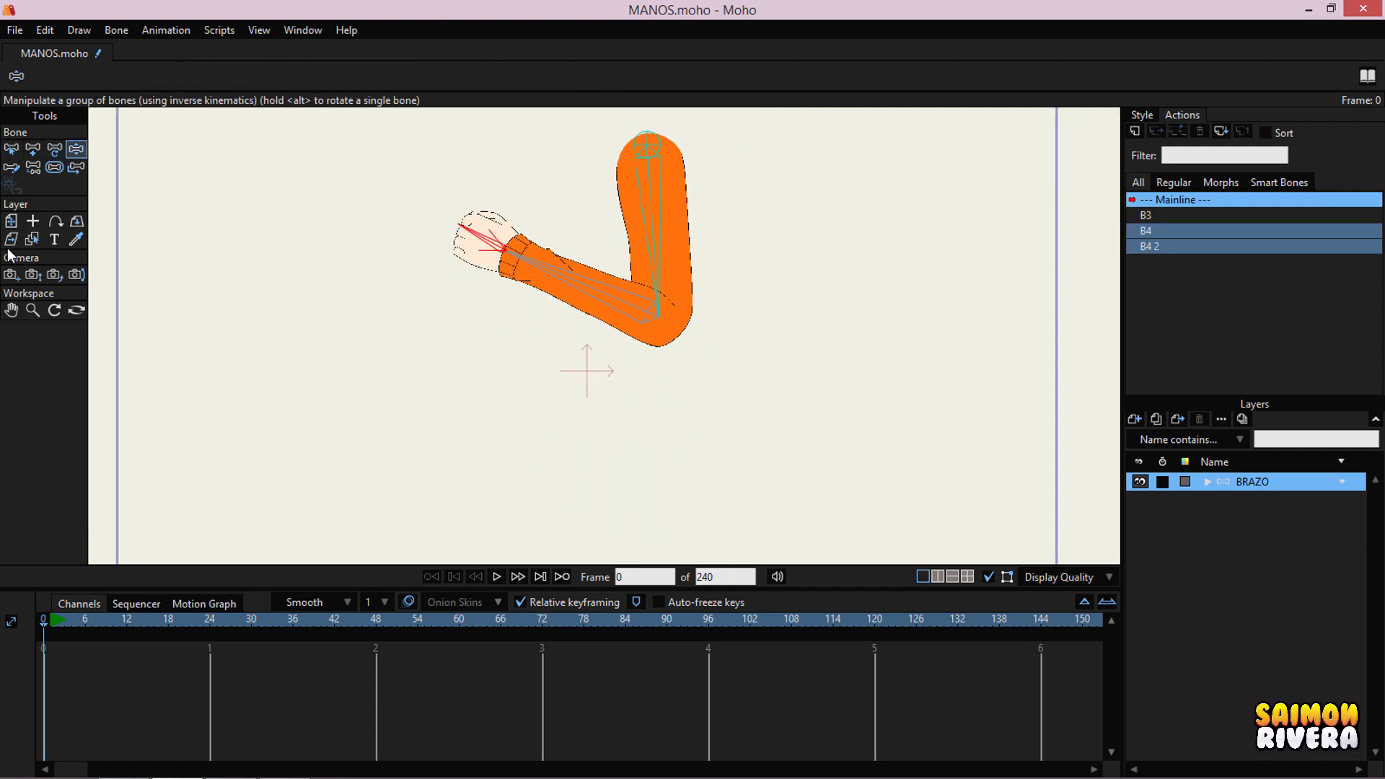
{"action": "left_click", "coordinate": [50, 621]}
{"action": "left_click_drag", "start_coordinate": [549, 465], "coordinate": [532, 367]}
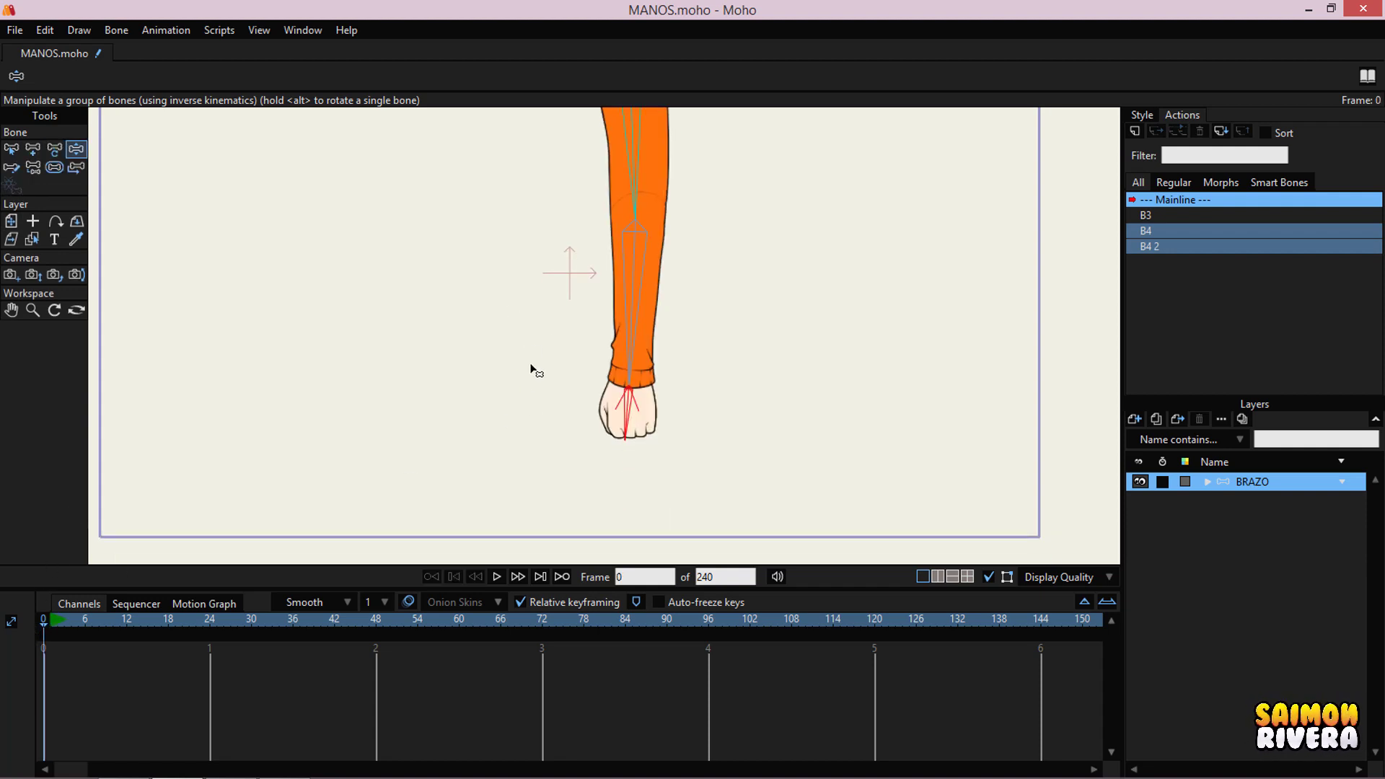
- With no bone selected, add a separate horizontal bone about 0.158 long beside the fist, pointing away from it, and show its bone strength
{"action": "left_click", "coordinate": [11, 149]}
{"action": "left_click", "coordinate": [606, 363]}
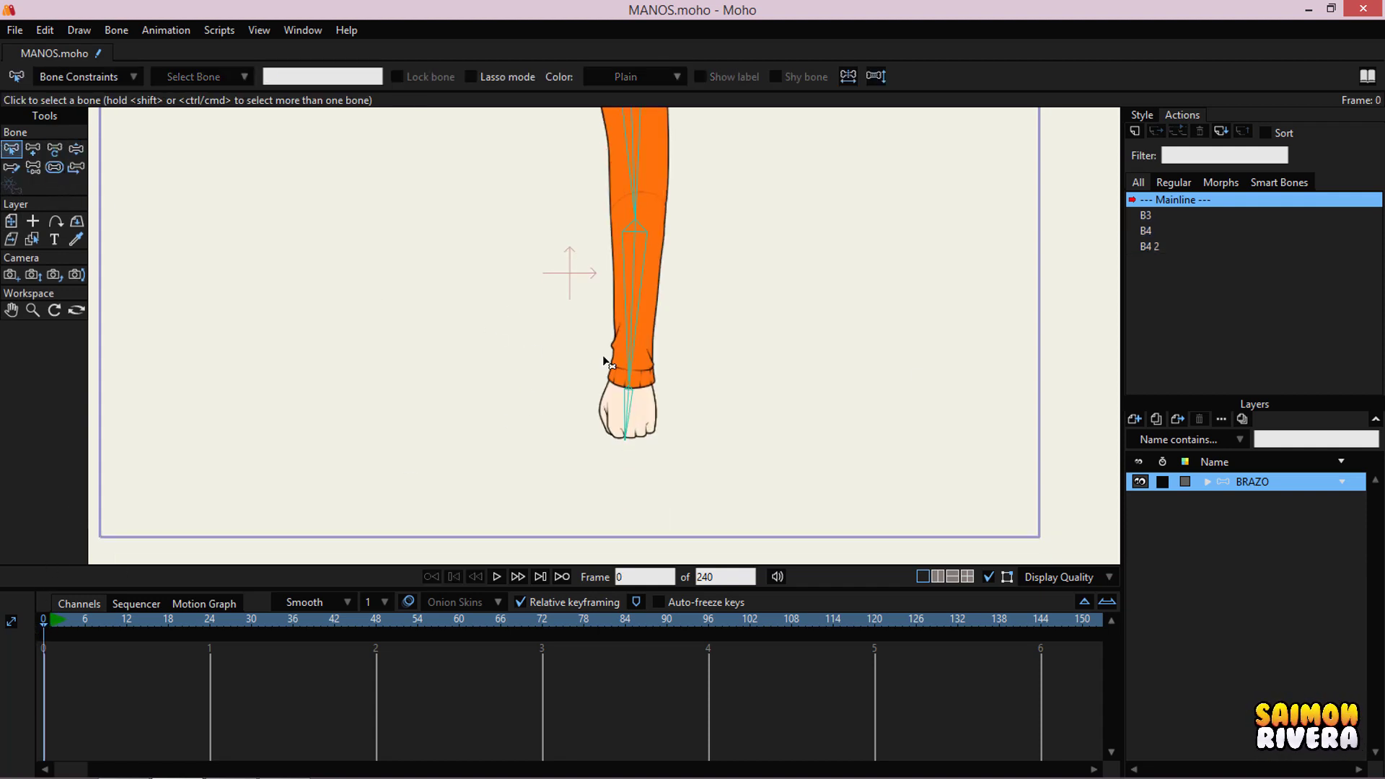
{"action": "scroll", "coordinate": [710, 342], "scroll_direction": "up", "scroll_amount": 2}
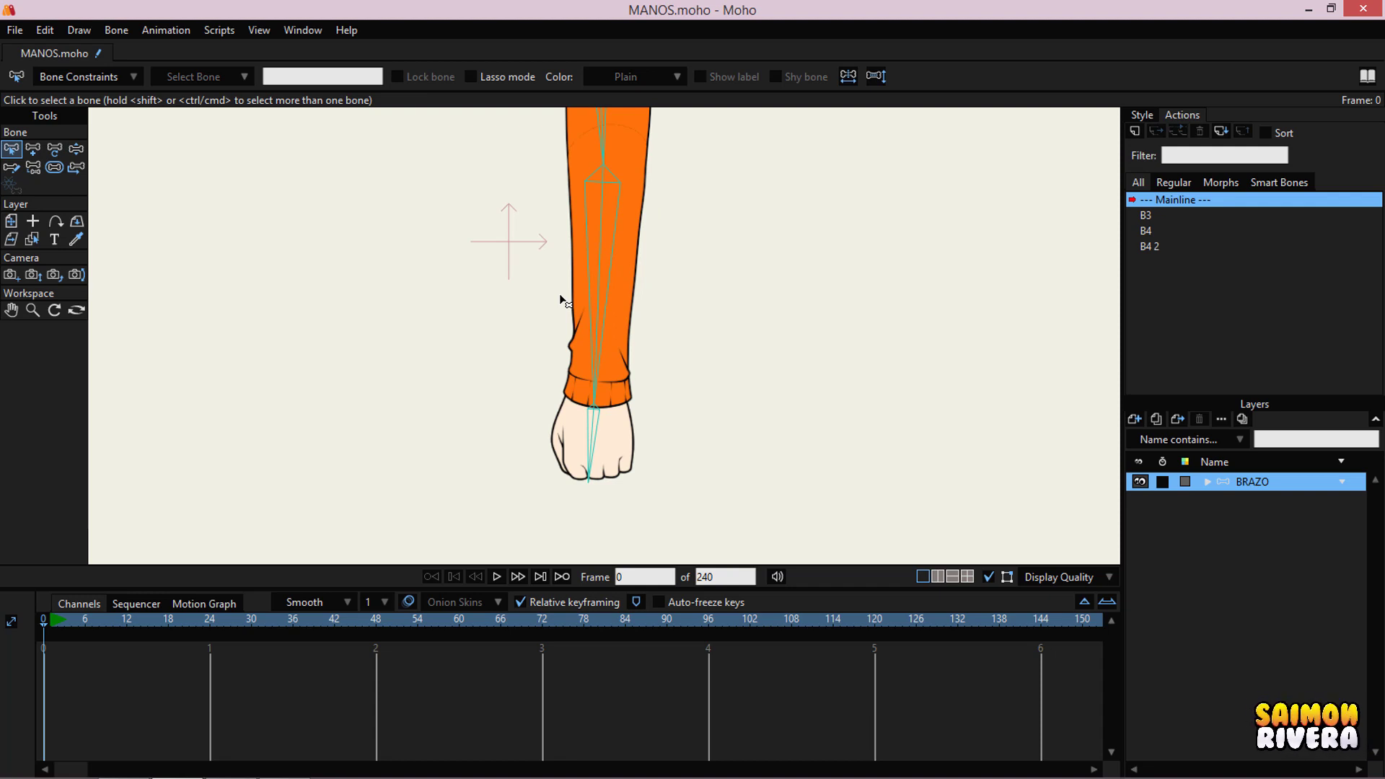
{"action": "left_click", "coordinate": [33, 149]}
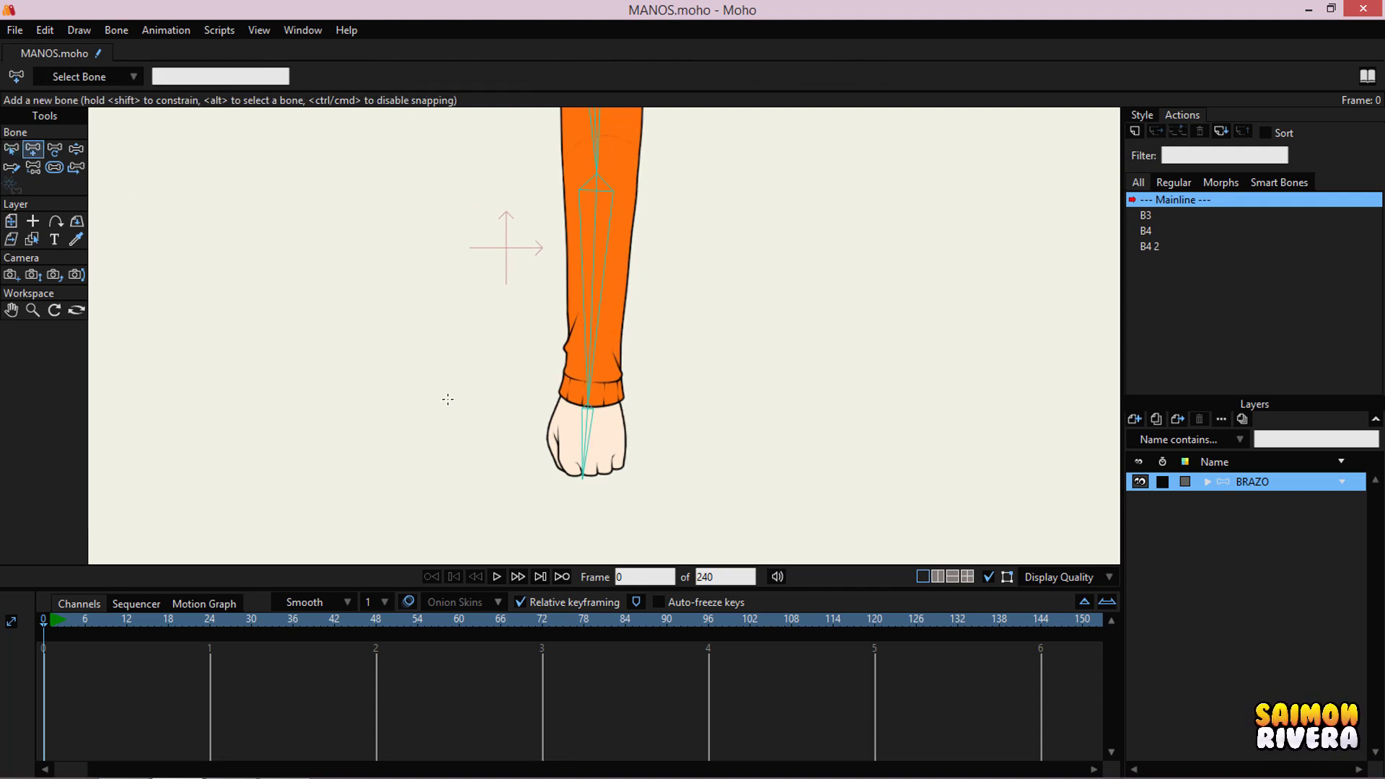
{"action": "scroll", "coordinate": [476, 445], "scroll_direction": "up", "scroll_amount": 2}
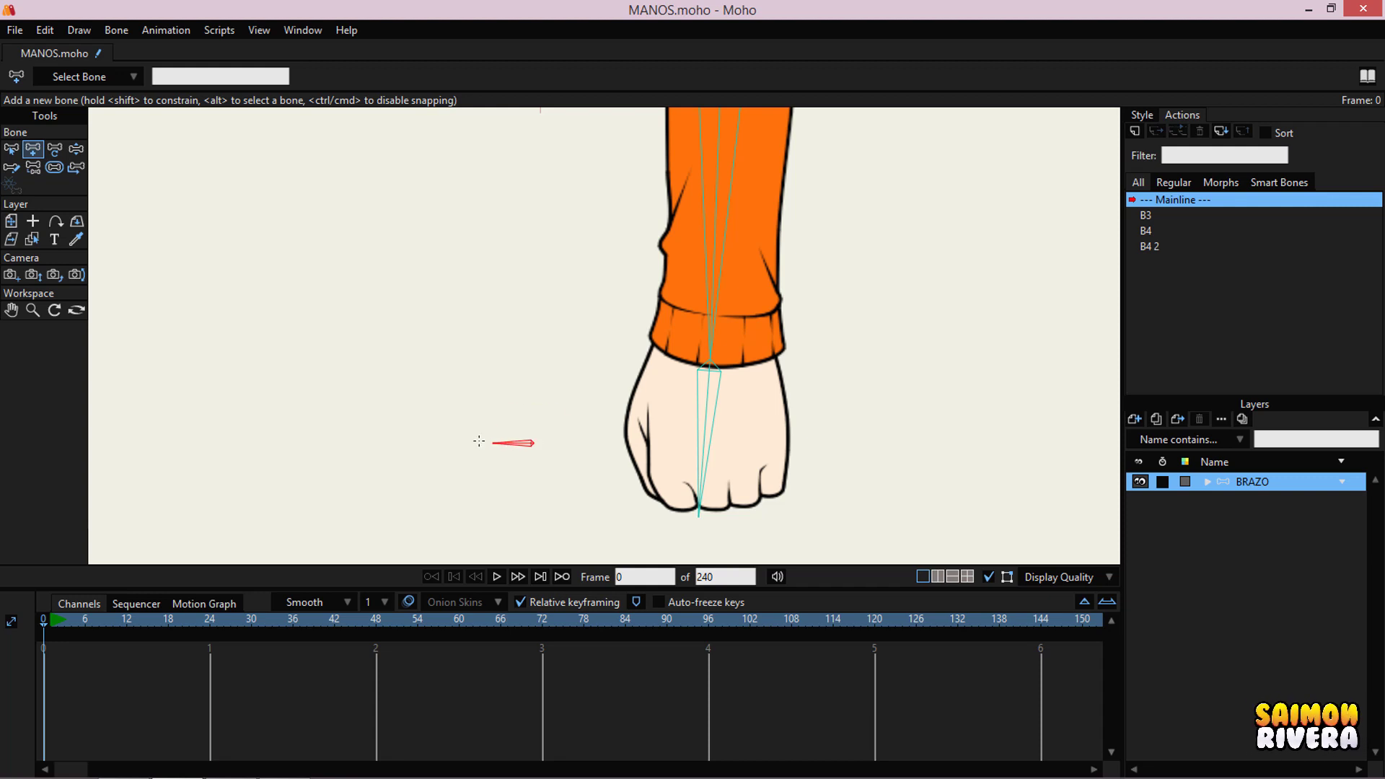
{"action": "key", "text": "s"}
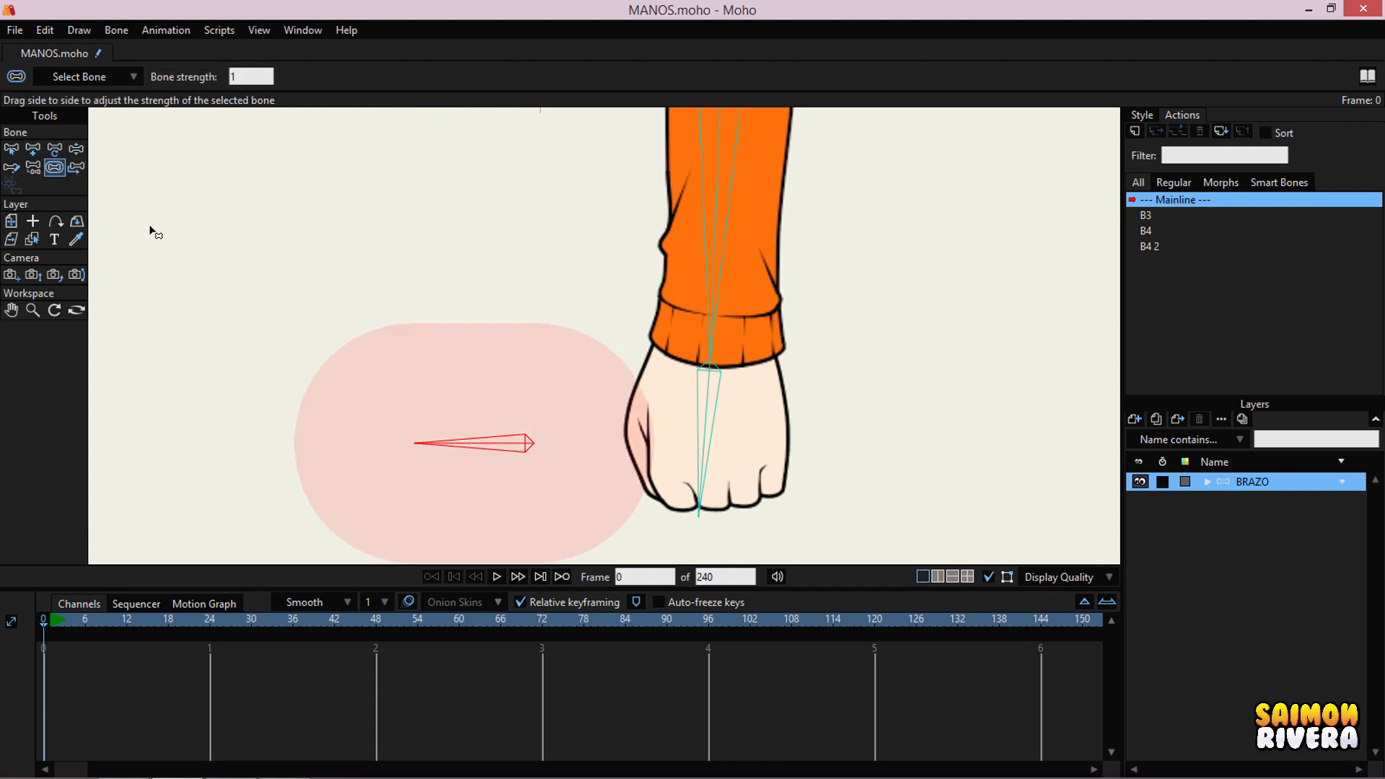
- Enable angle constraints on the new bone with a minimum of -90 and a maximum of 0 degrees
{"action": "left_click", "coordinate": [10, 149]}
{"action": "left_click", "coordinate": [171, 76]}
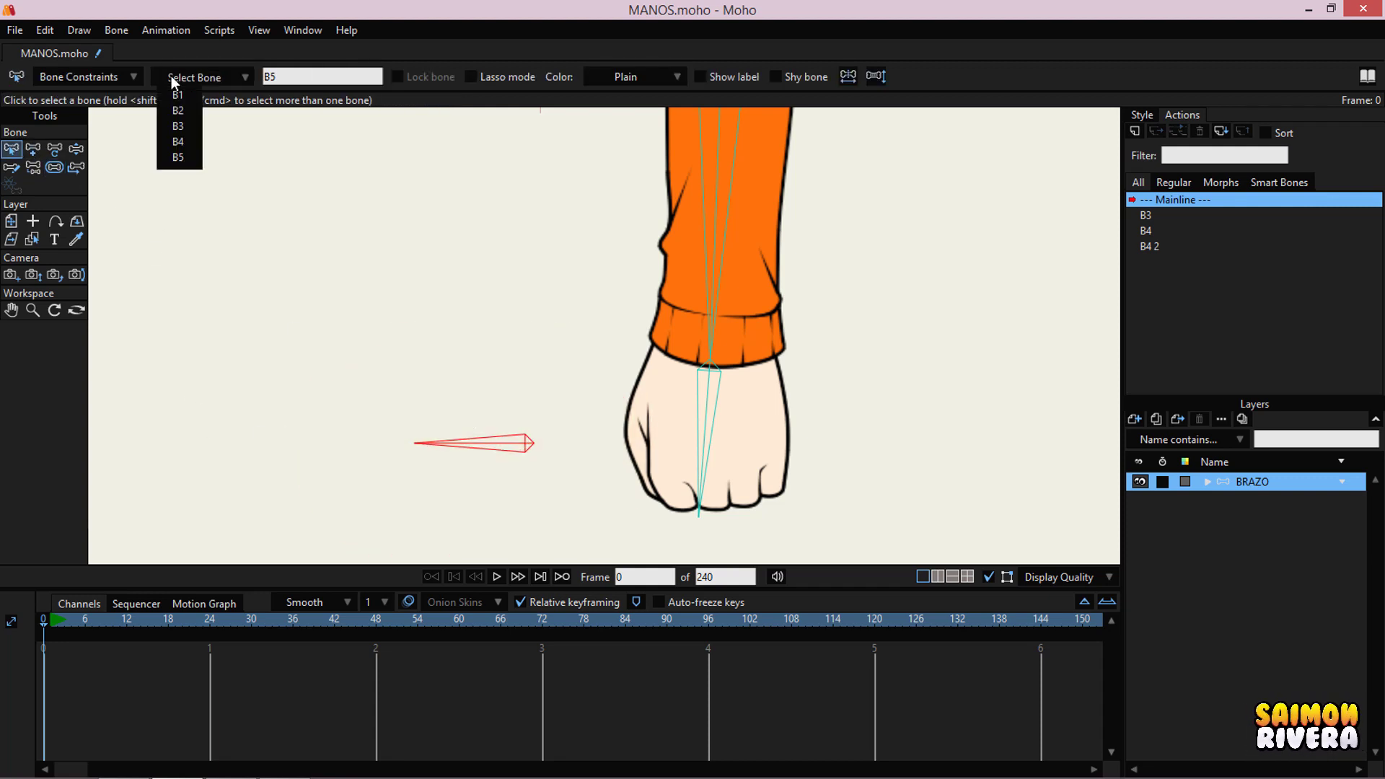
{"action": "left_click", "coordinate": [127, 75]}
{"action": "left_click", "coordinate": [115, 104]}
{"action": "double_click", "coordinate": [147, 122]}
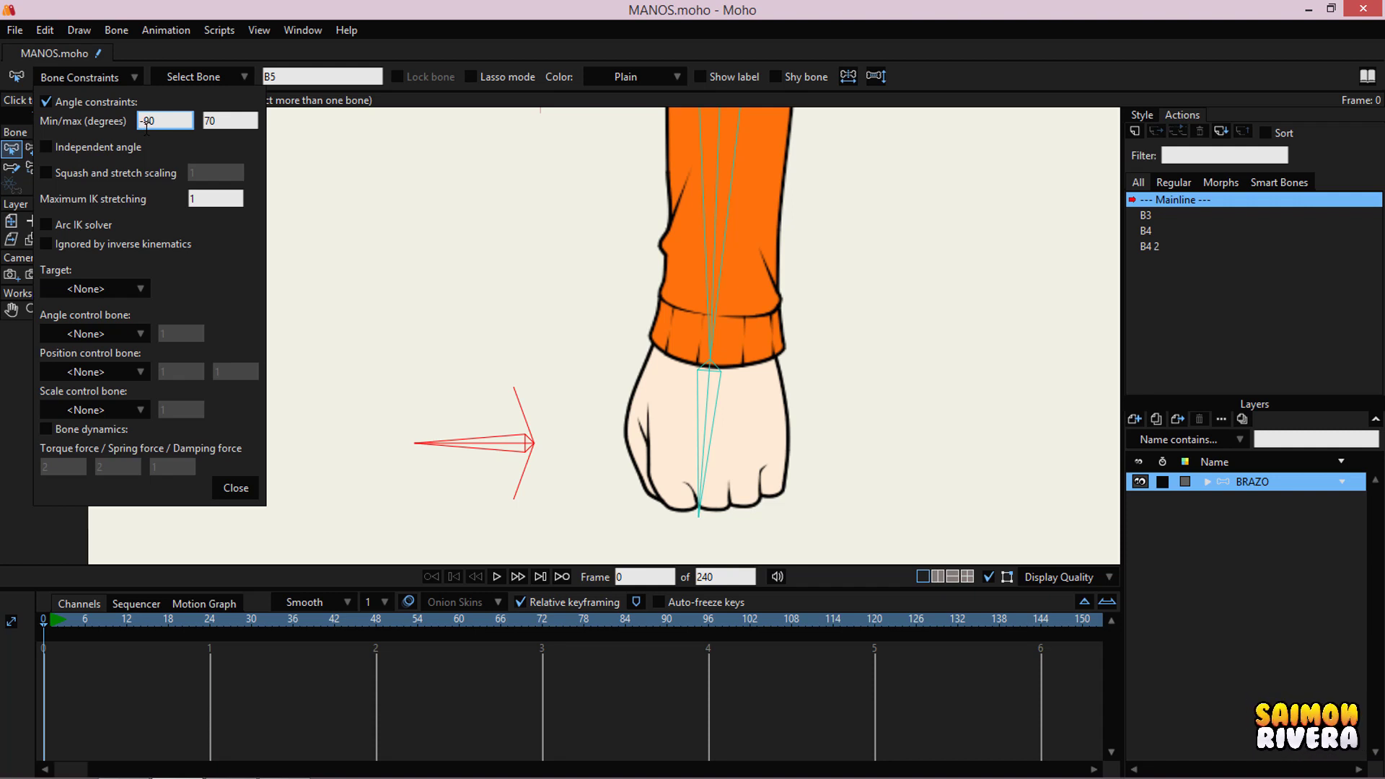
{"action": "key", "text": "Tab"}
{"action": "type", "text": "0"}
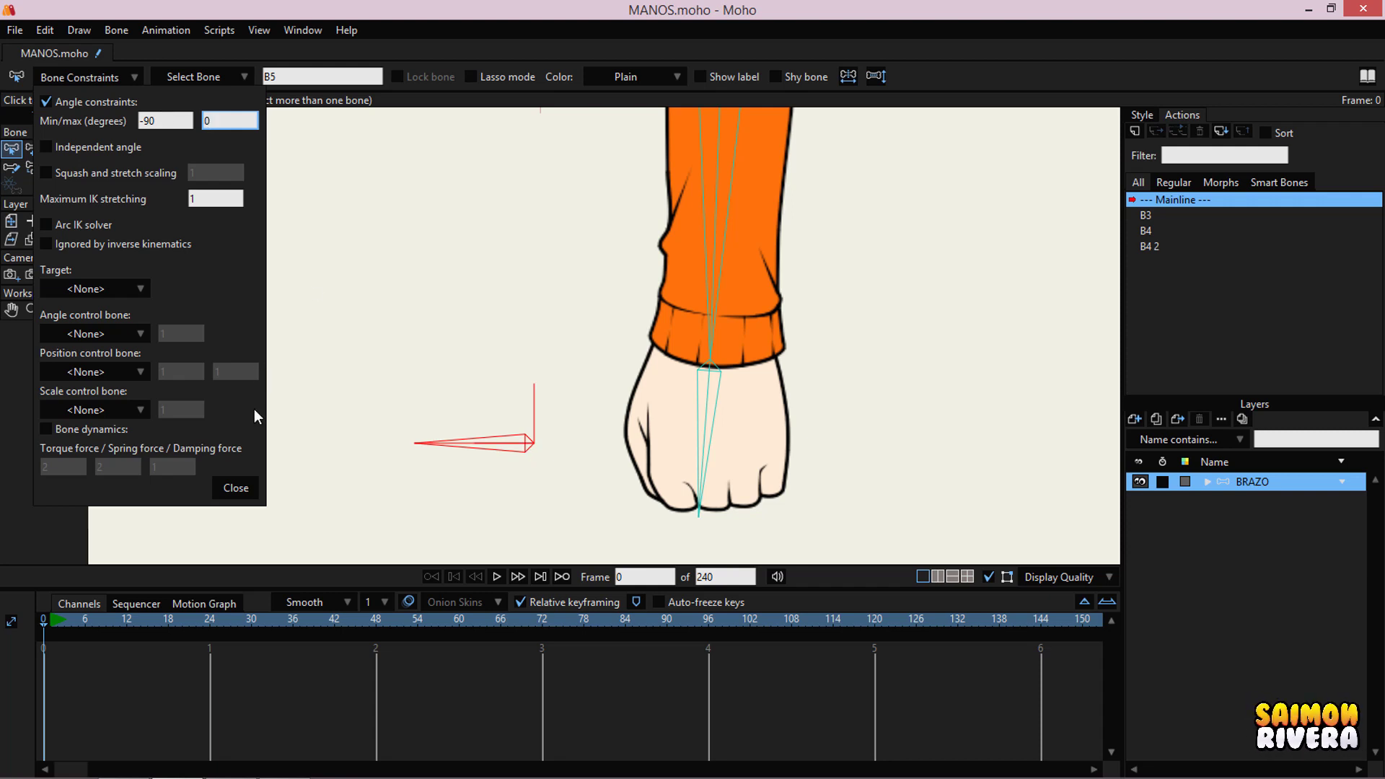
{"action": "left_click", "coordinate": [238, 489]}
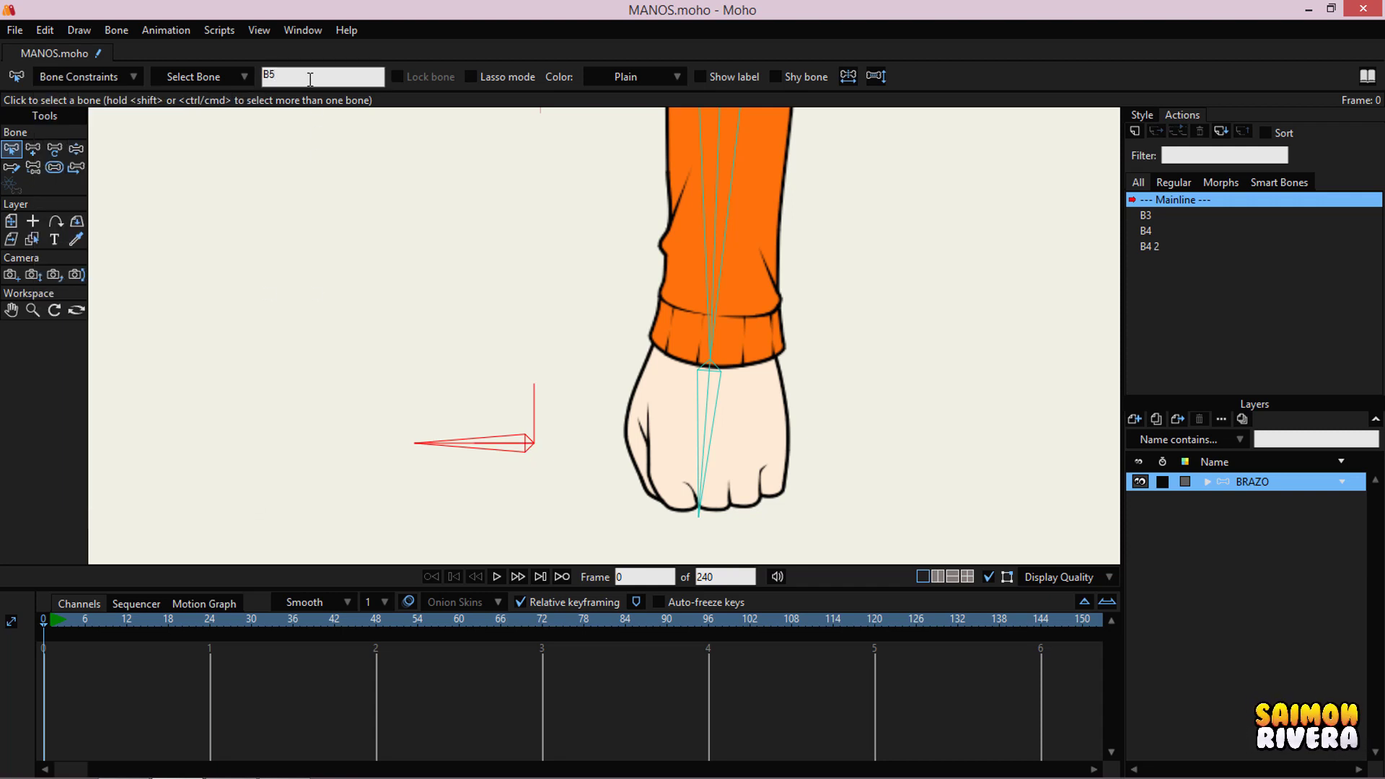
- Rename the new bone MANOS and create a MANOS action for it
{"action": "key", "text": "Return"}
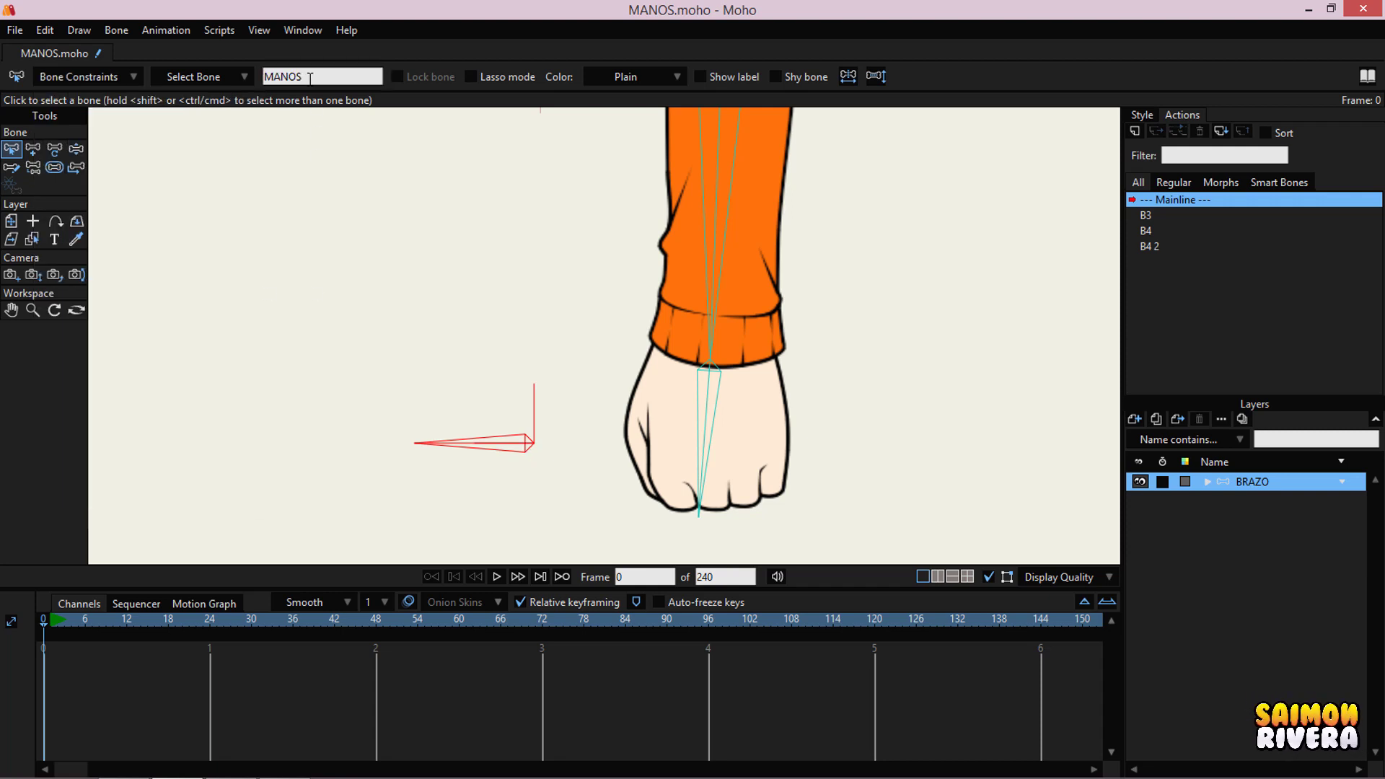
{"action": "left_click", "coordinate": [1135, 132]}
{"action": "left_click", "coordinate": [698, 455]}
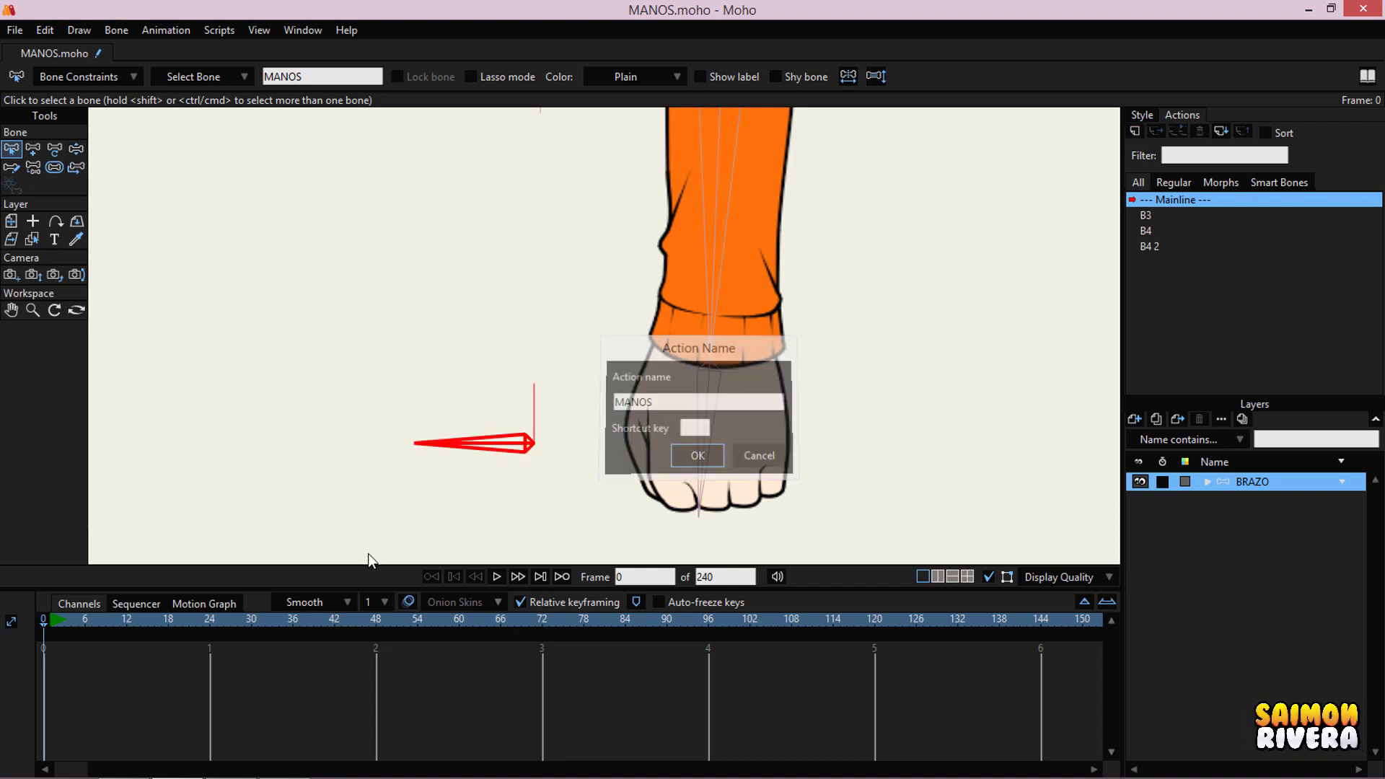
- Expand BRAZO and key the MANOS switch layer to MANO 1 at frame 1 and MANO 2 at frame 6
{"action": "left_click", "coordinate": [1209, 482]}
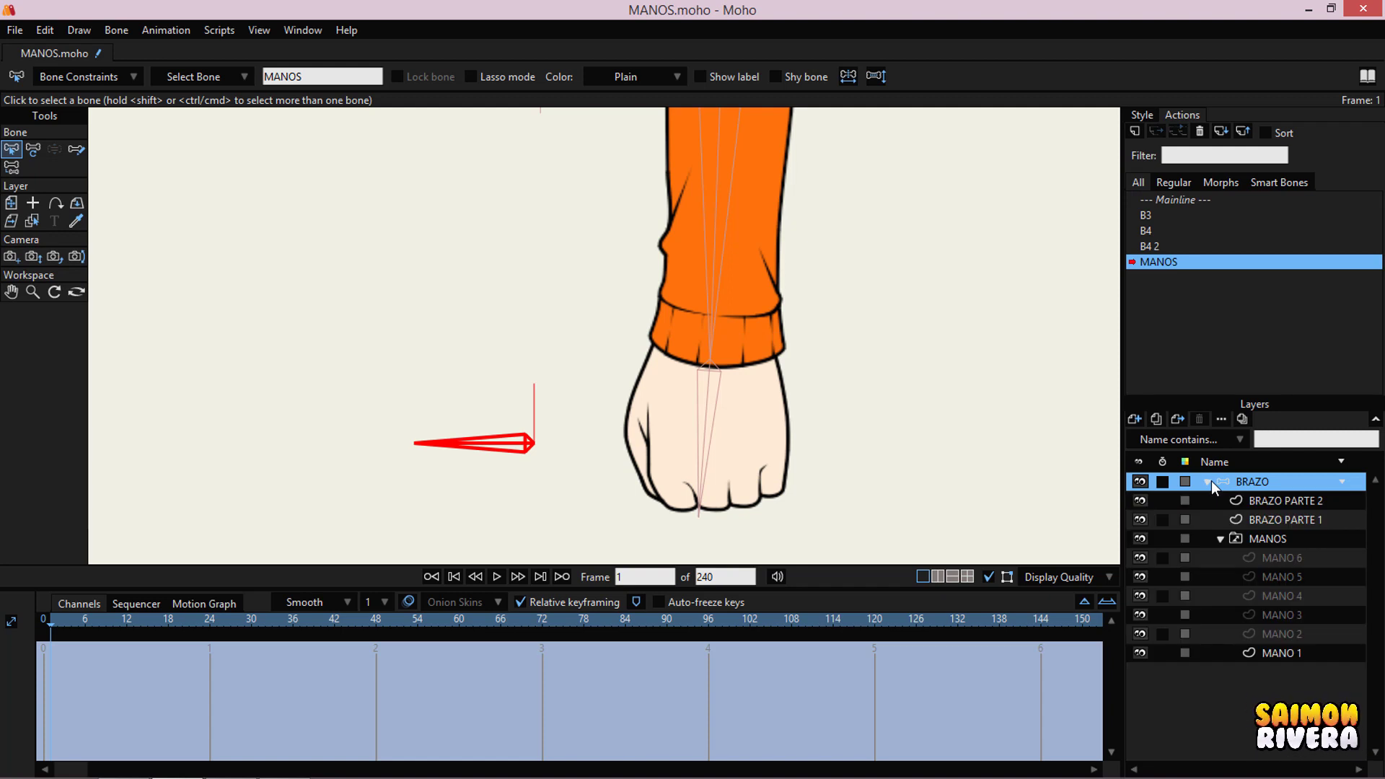
{"action": "left_click", "coordinate": [1262, 537]}
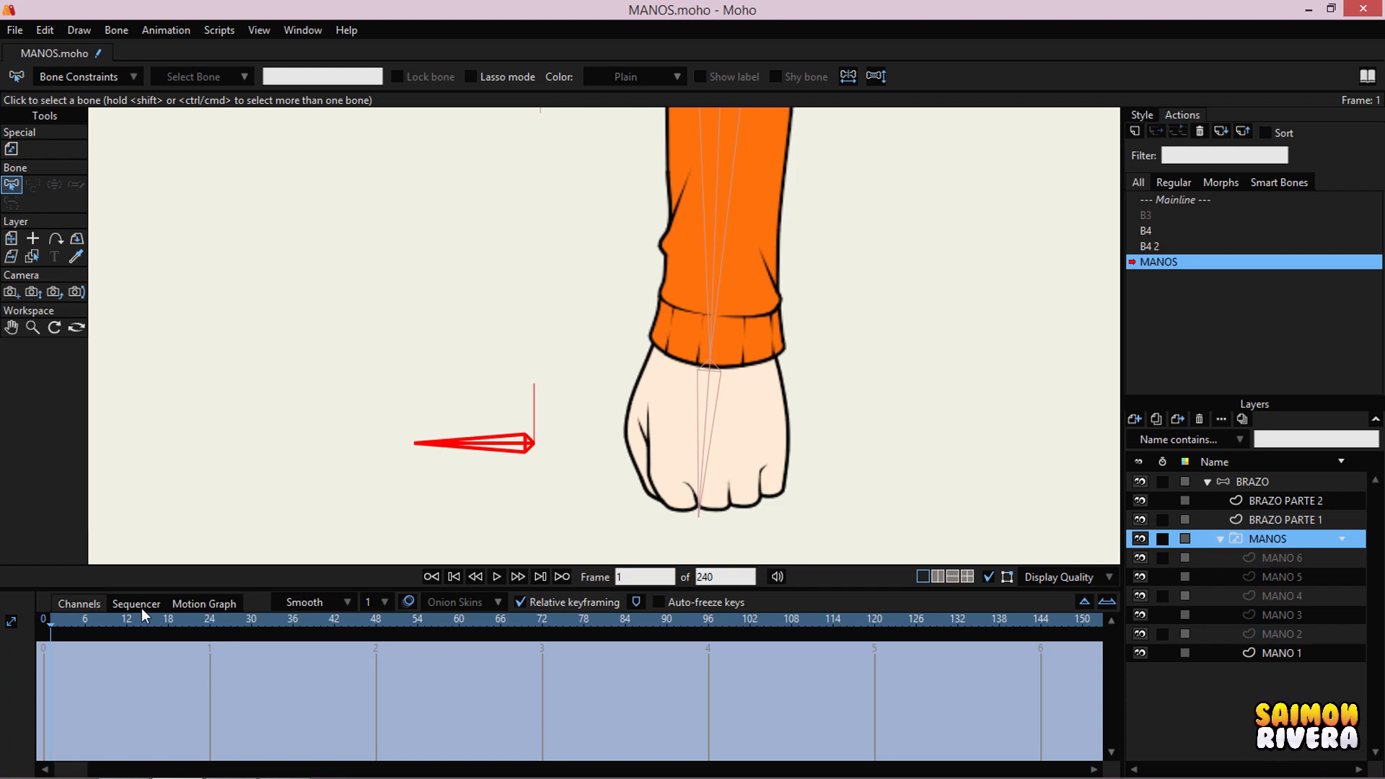
{"action": "right_click", "coordinate": [1259, 538]}
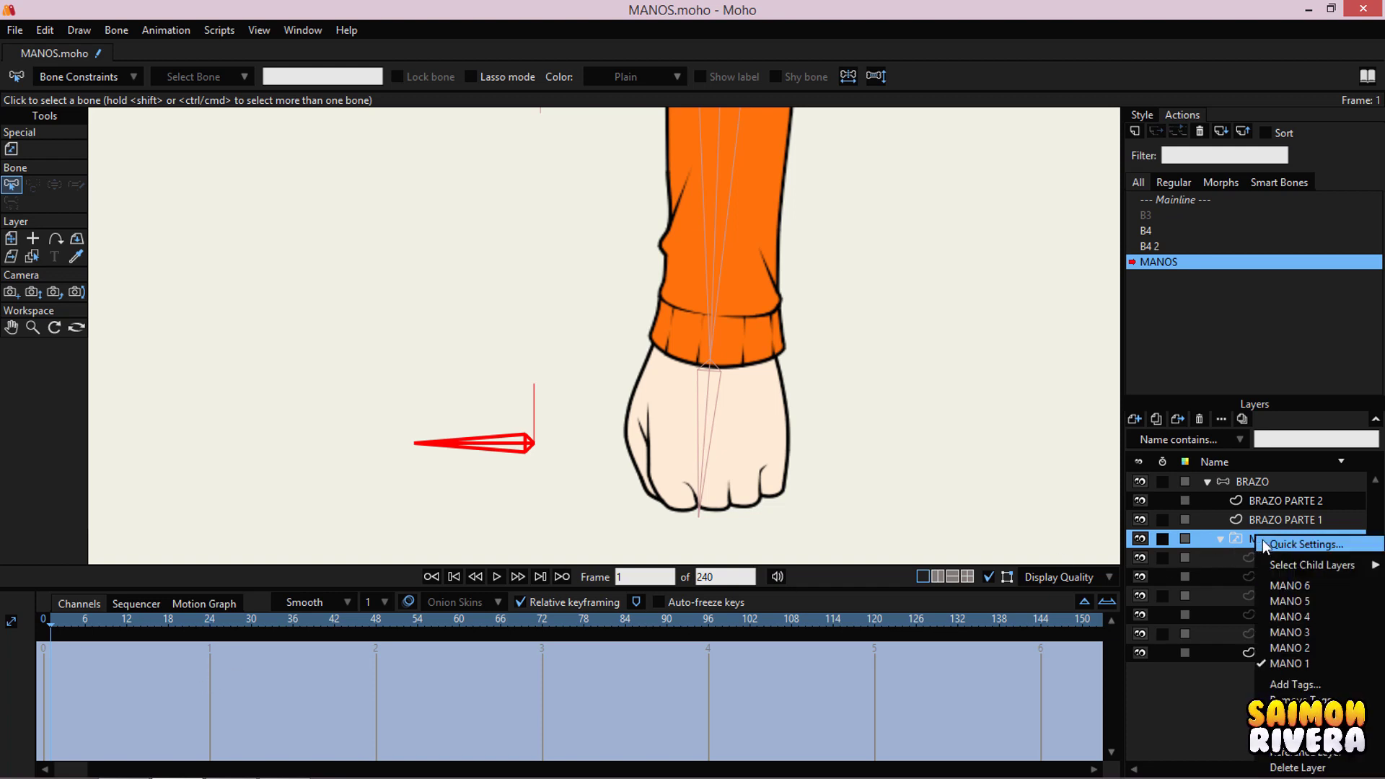
{"action": "left_click", "coordinate": [1291, 662]}
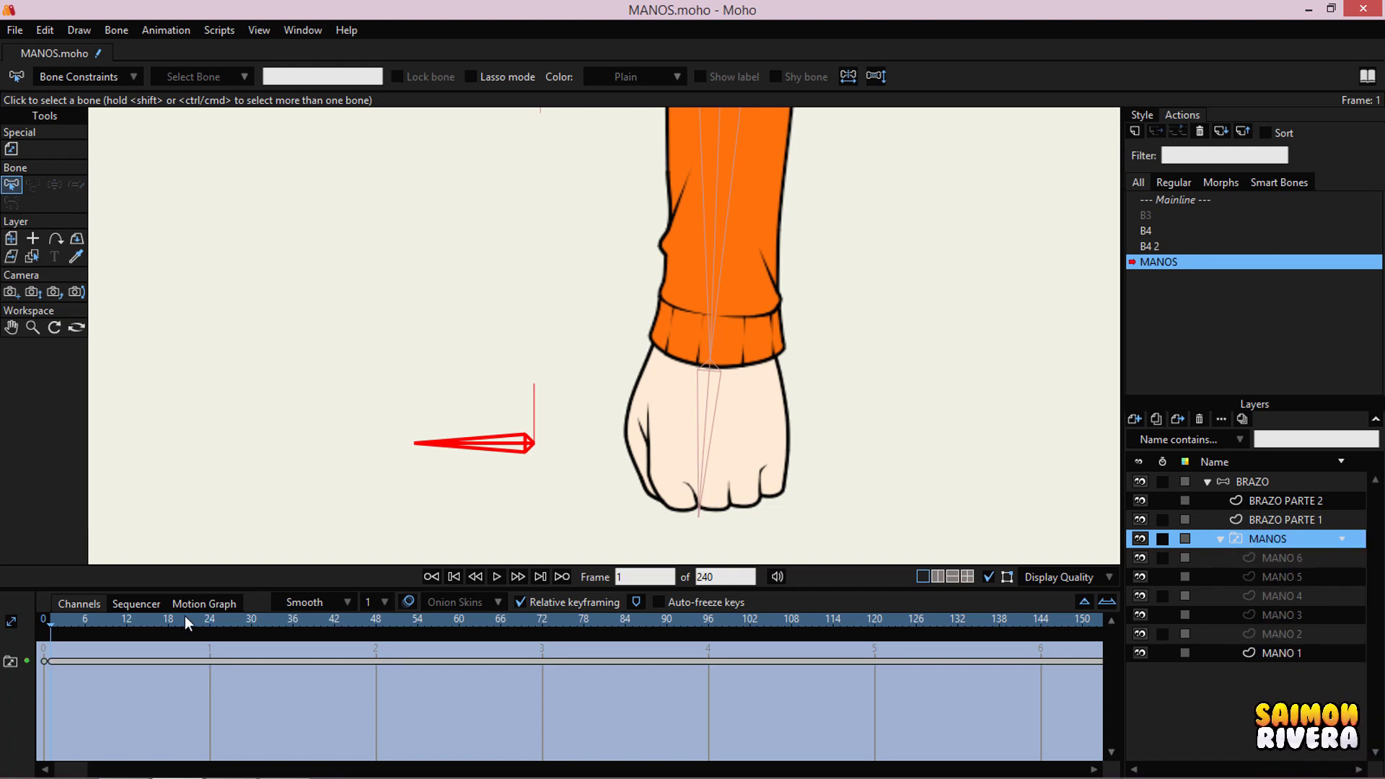
{"action": "left_click", "coordinate": [87, 624]}
{"action": "right_click", "coordinate": [1254, 541]}
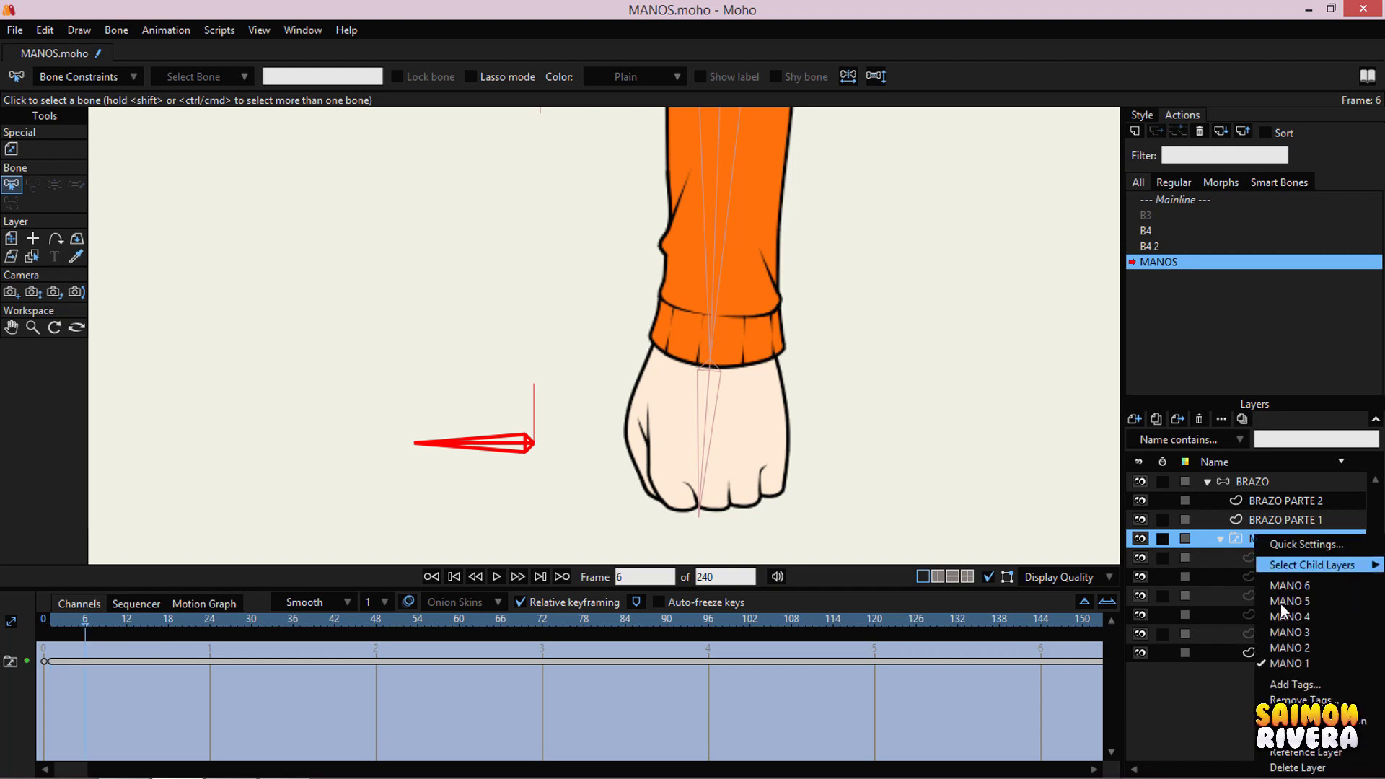
{"action": "left_click", "coordinate": [1290, 648]}
- Key the MANOS switch layer to MANO 3 at frame 12 and MANO 4 at frame 18
{"action": "left_click", "coordinate": [125, 621]}
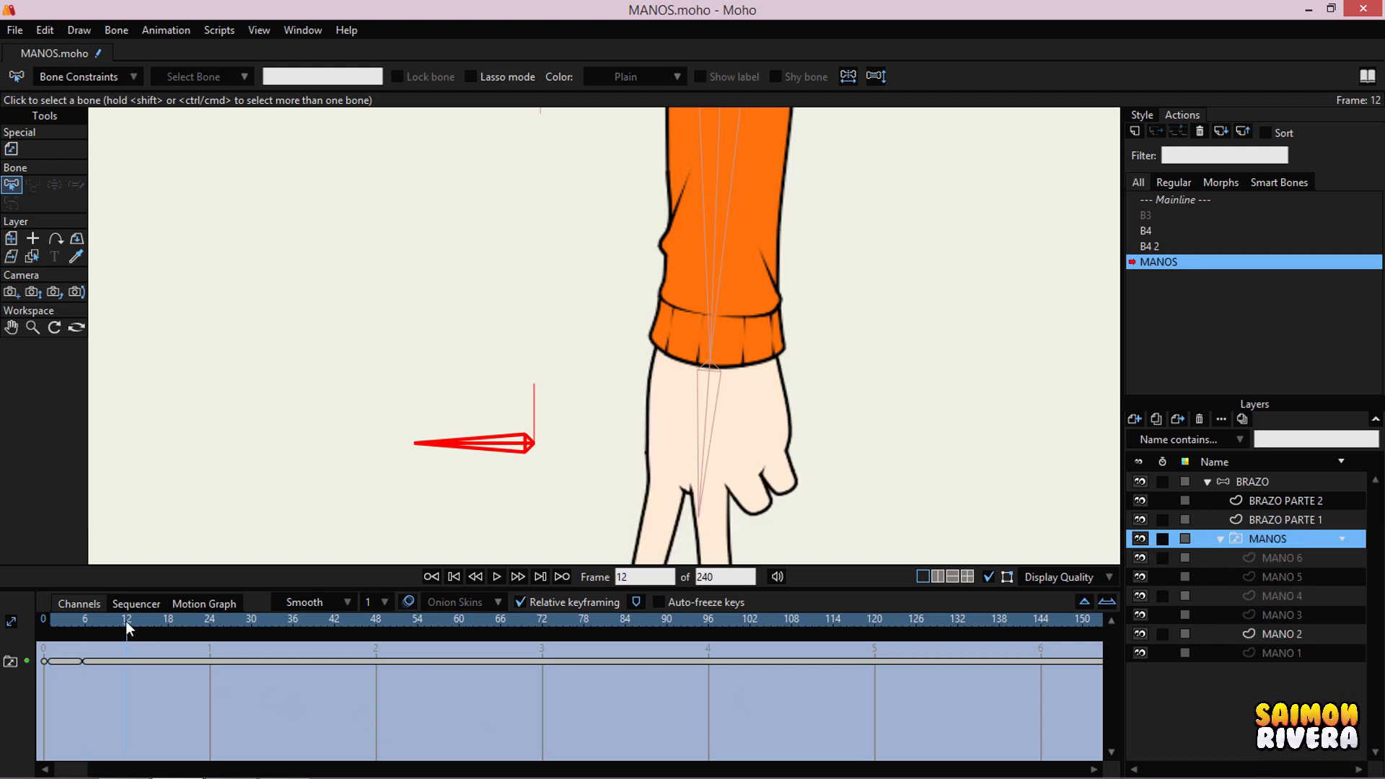
{"action": "right_click", "coordinate": [1267, 539]}
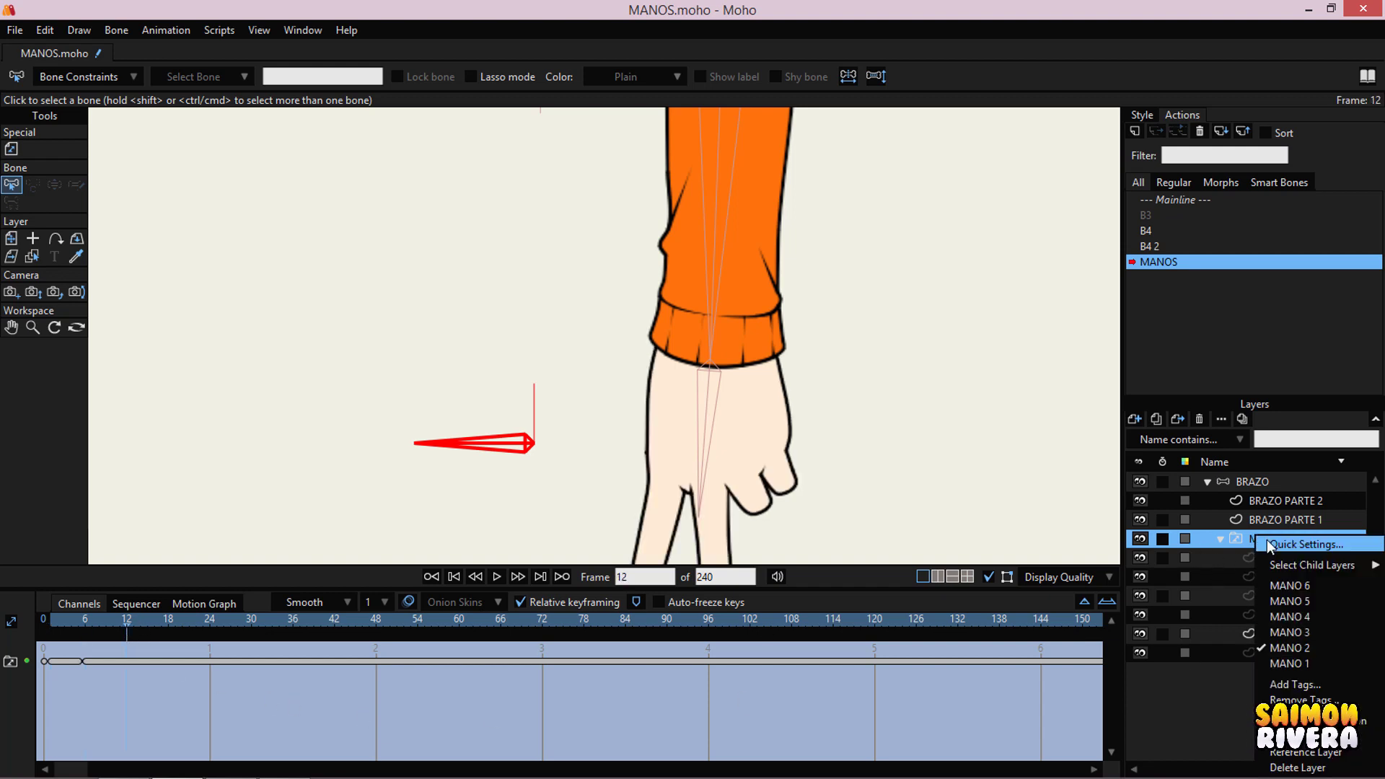
{"action": "left_click", "coordinate": [1290, 632]}
{"action": "left_click", "coordinate": [168, 619]}
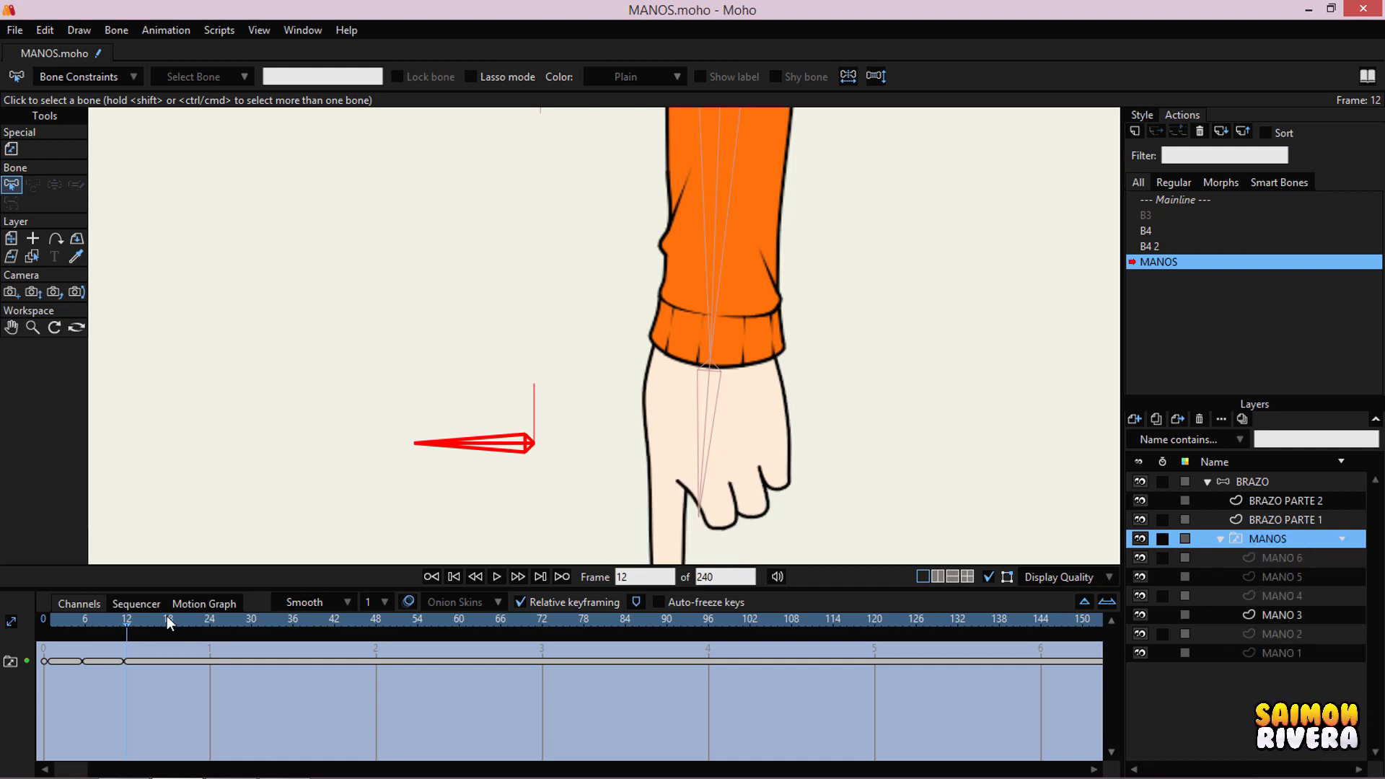
{"action": "right_click", "coordinate": [1266, 539]}
{"action": "left_click", "coordinate": [1289, 616]}
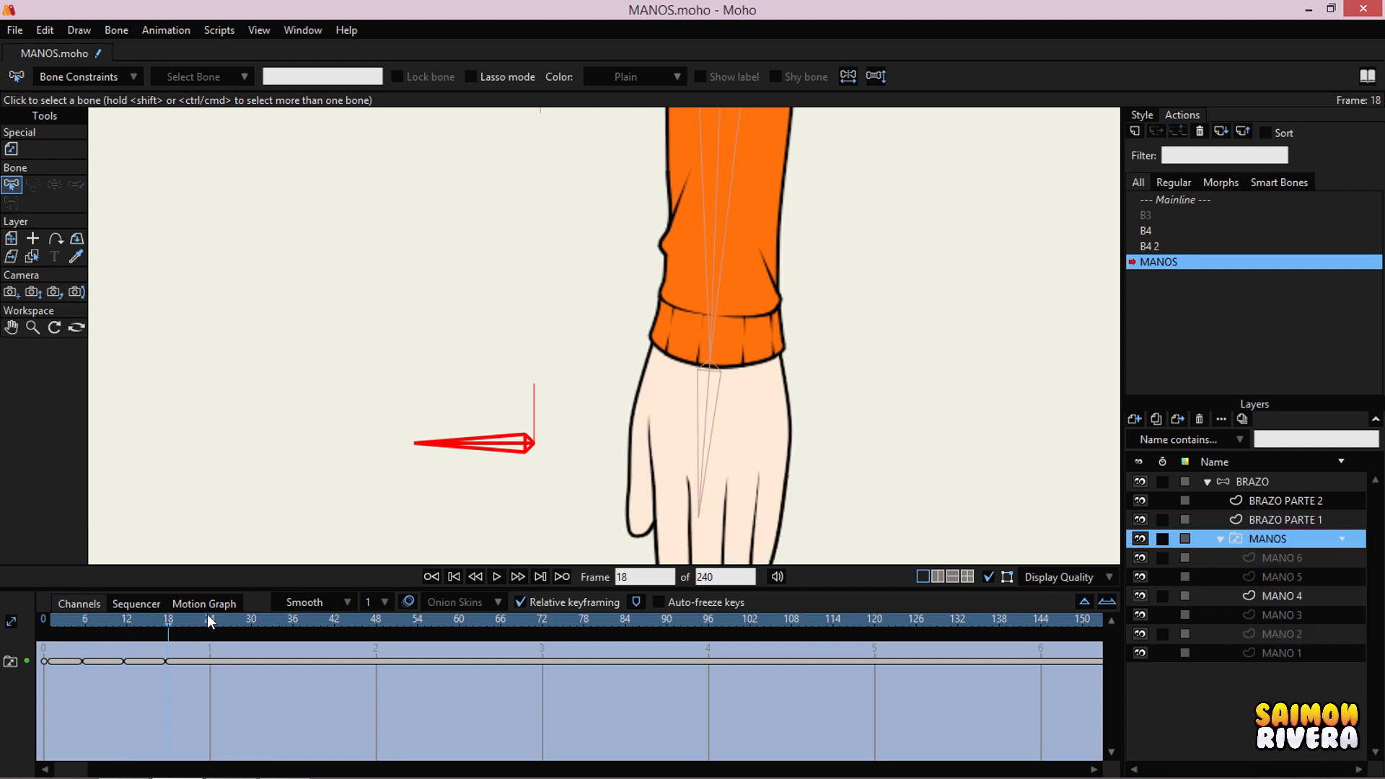
- Key the MANOS switch layer to MANO 5 at frame 24 and MANO 6 at frame 30
{"action": "left_click", "coordinate": [209, 619]}
{"action": "right_click", "coordinate": [1268, 537]}
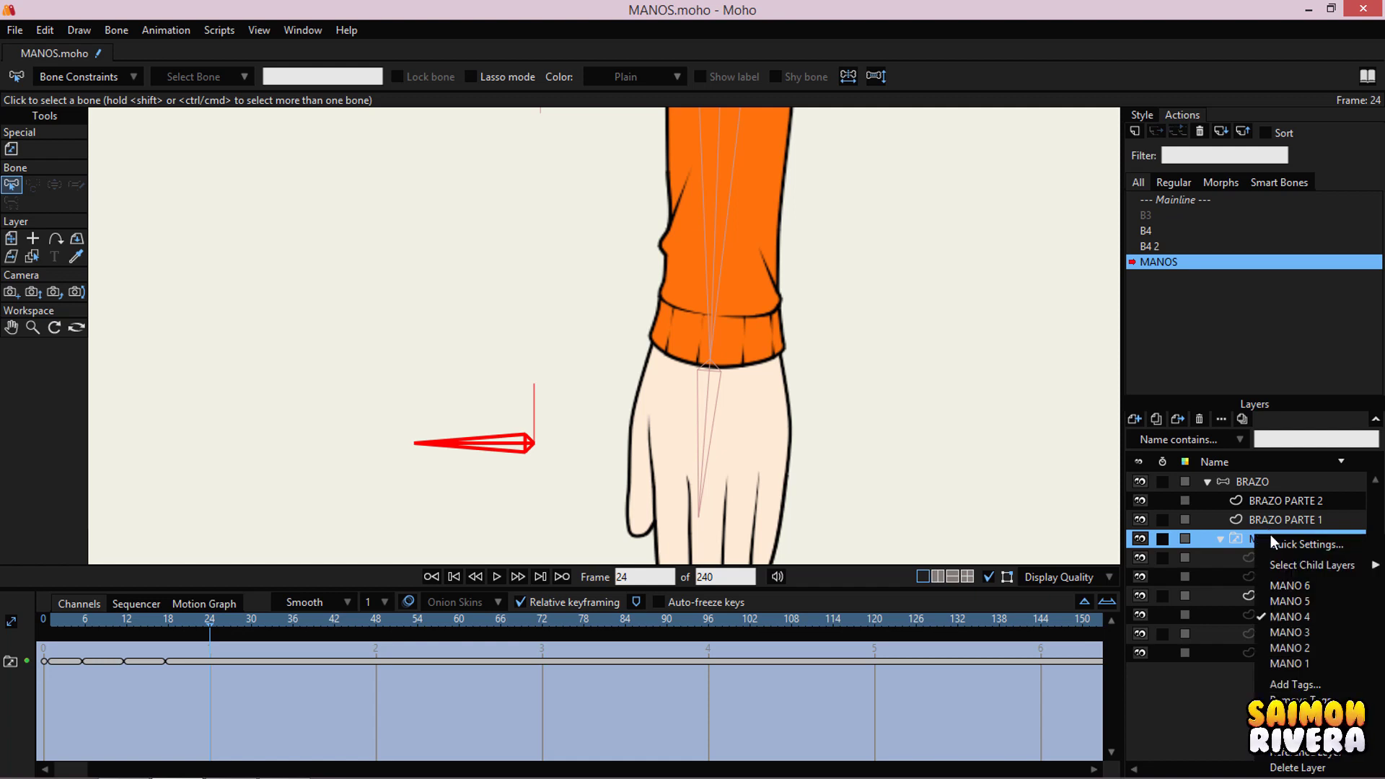
{"action": "left_click", "coordinate": [1291, 601]}
{"action": "left_click", "coordinate": [252, 621]}
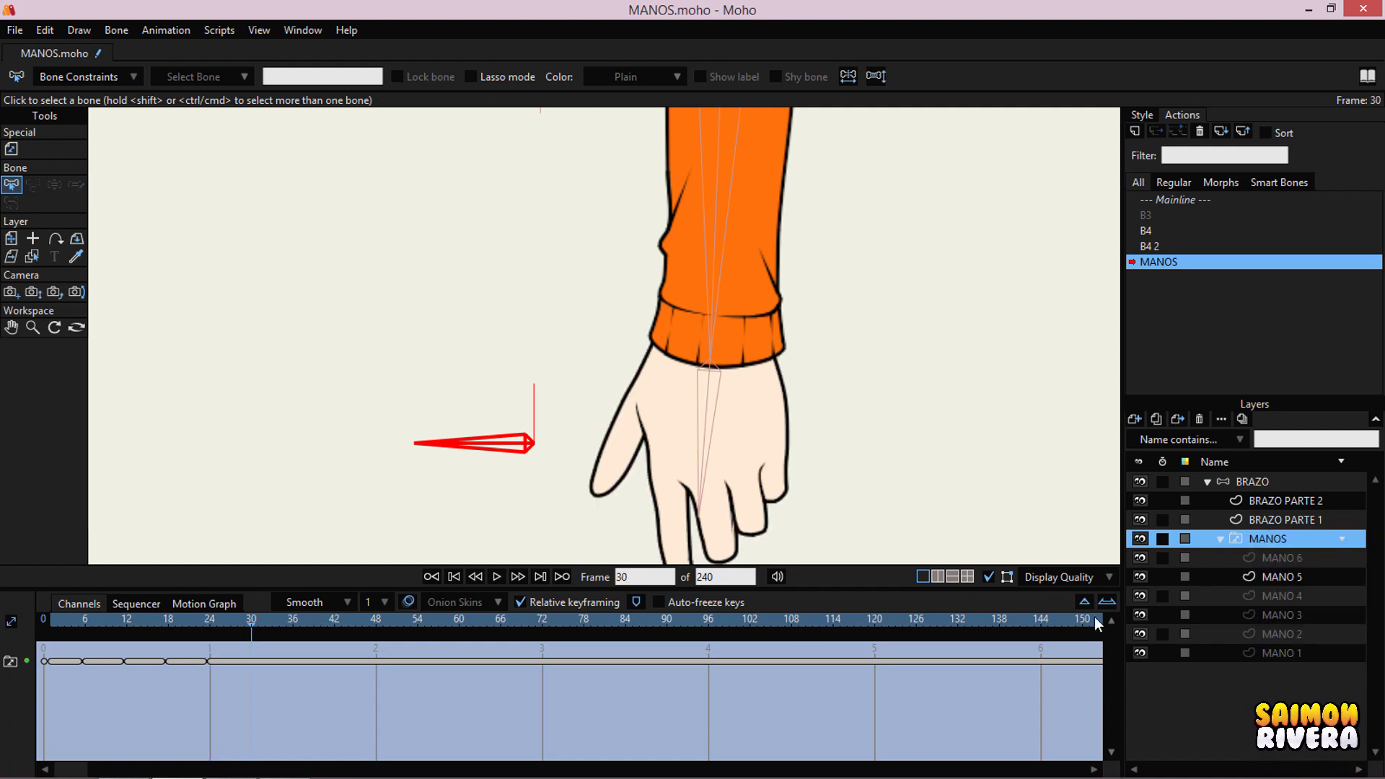
{"action": "right_click", "coordinate": [1266, 539]}
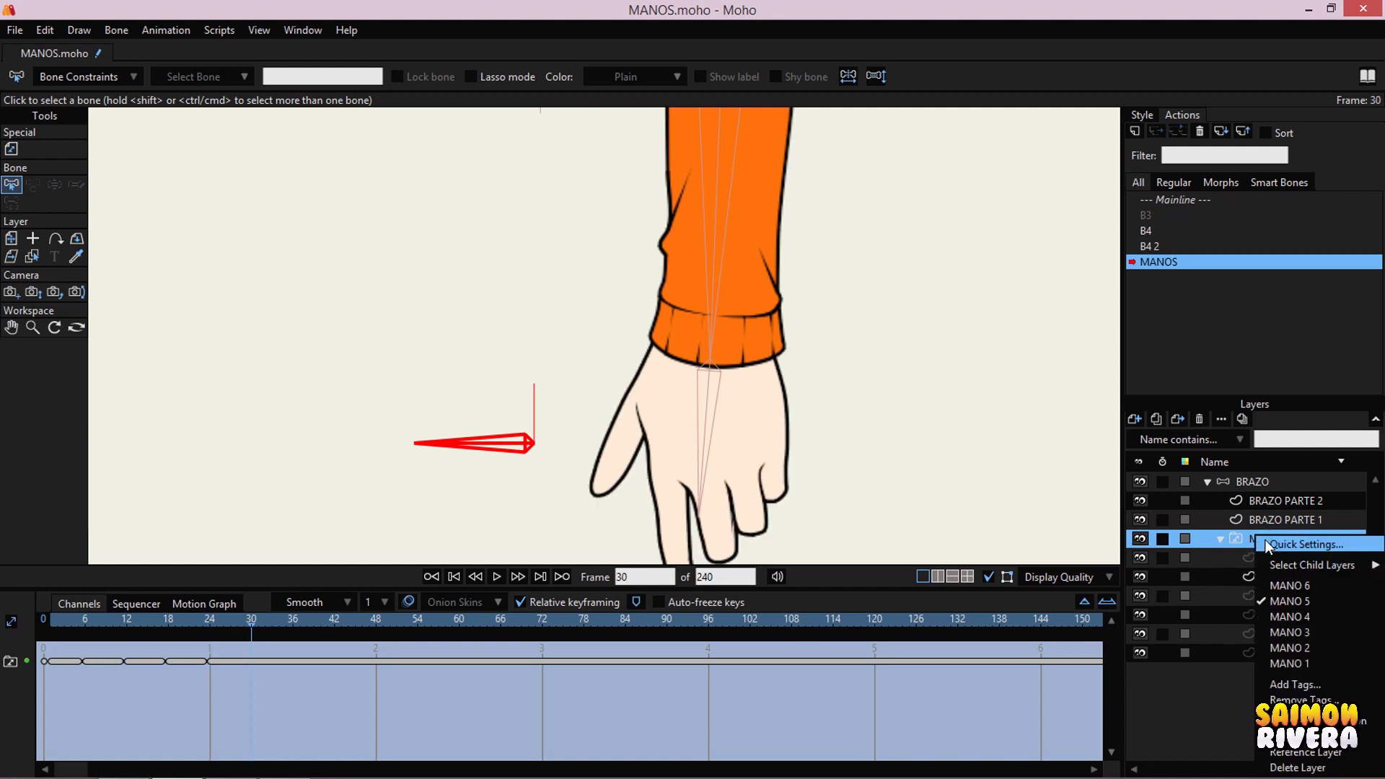
{"action": "left_click", "coordinate": [1284, 588]}
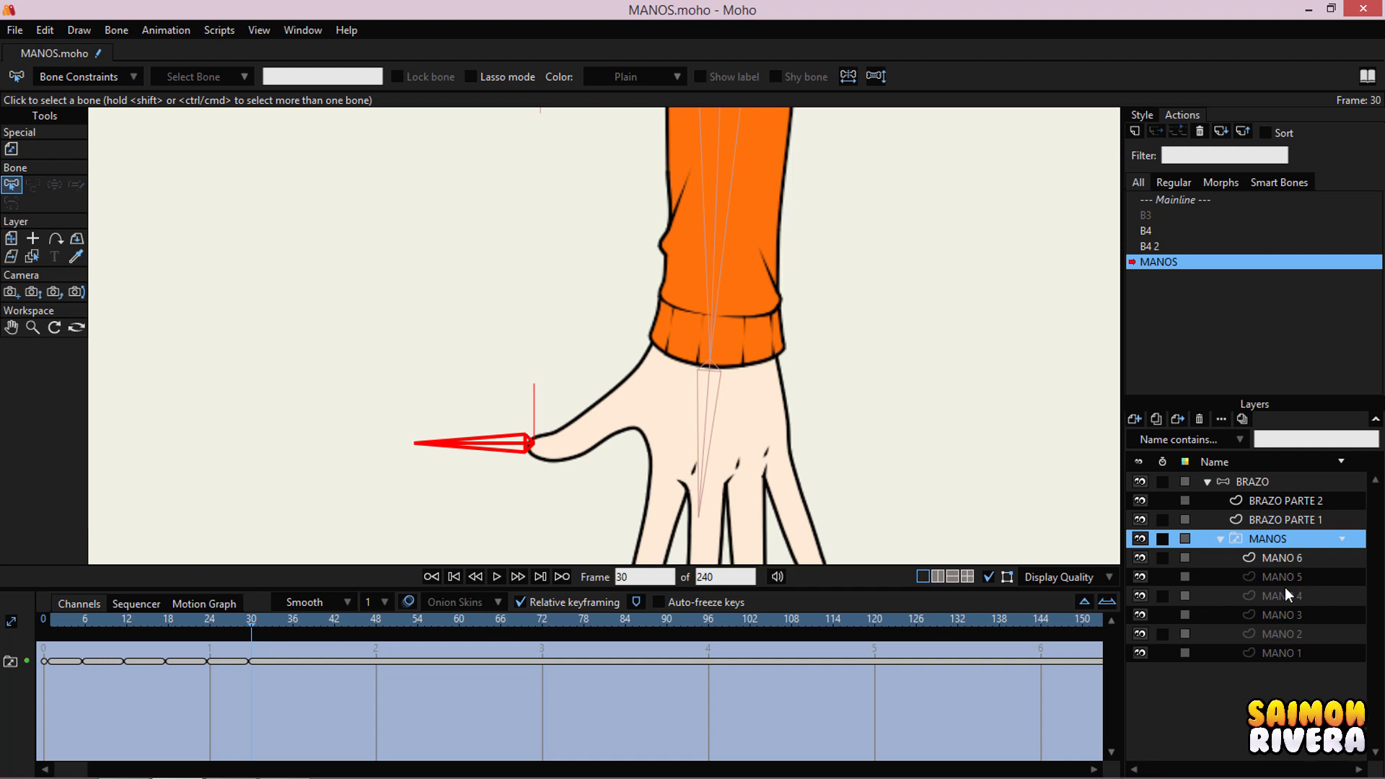
- Rotate the MANOS control bone to a 90-degree angle at frame 30 of the action, and return to Mainline
{"action": "left_click", "coordinate": [1252, 481]}
{"action": "left_click", "coordinate": [33, 149]}
{"action": "left_click_drag", "start_coordinate": [446, 452], "coordinate": [563, 336]}
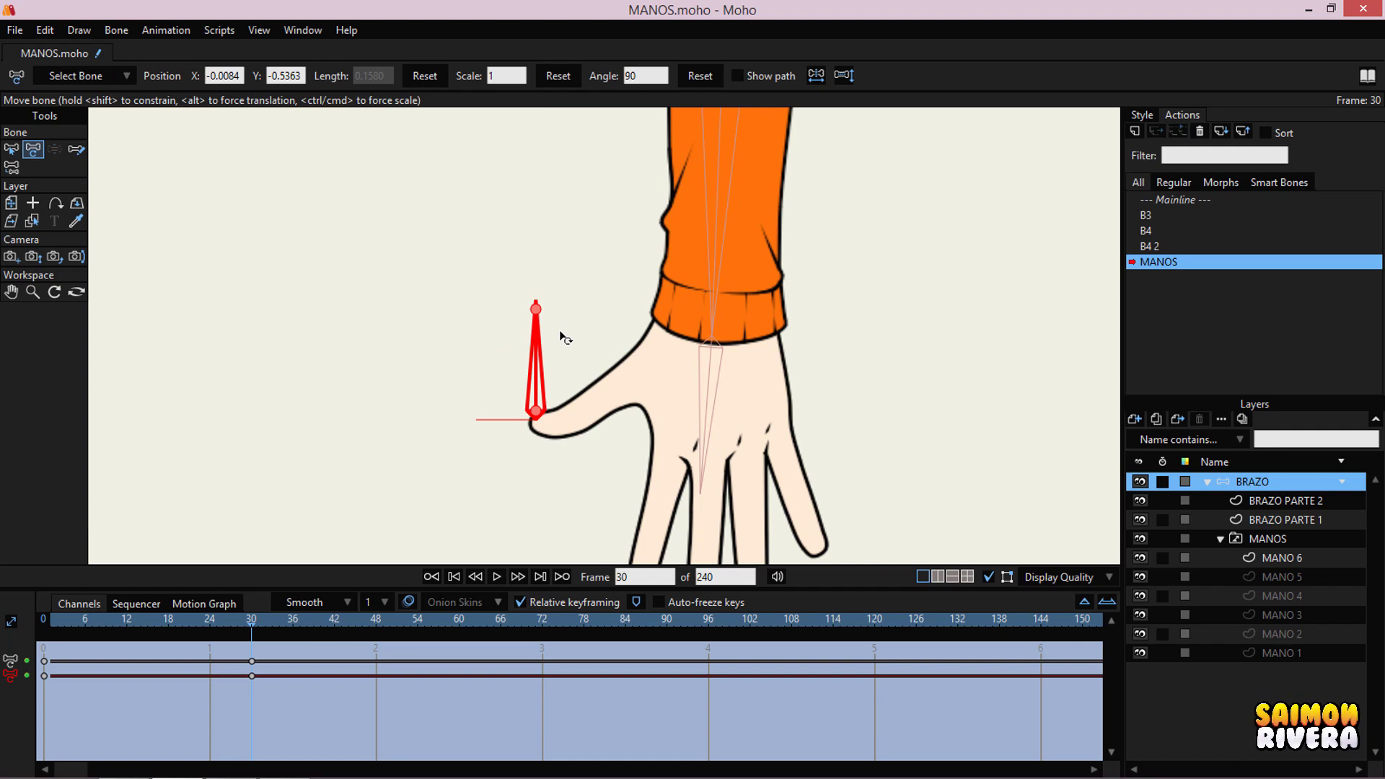
{"action": "scroll", "coordinate": [561, 332], "scroll_direction": "down", "scroll_amount": 3}
{"action": "left_click_drag", "start_coordinate": [647, 352], "coordinate": [621, 389]}
{"action": "left_click", "coordinate": [1167, 199]}
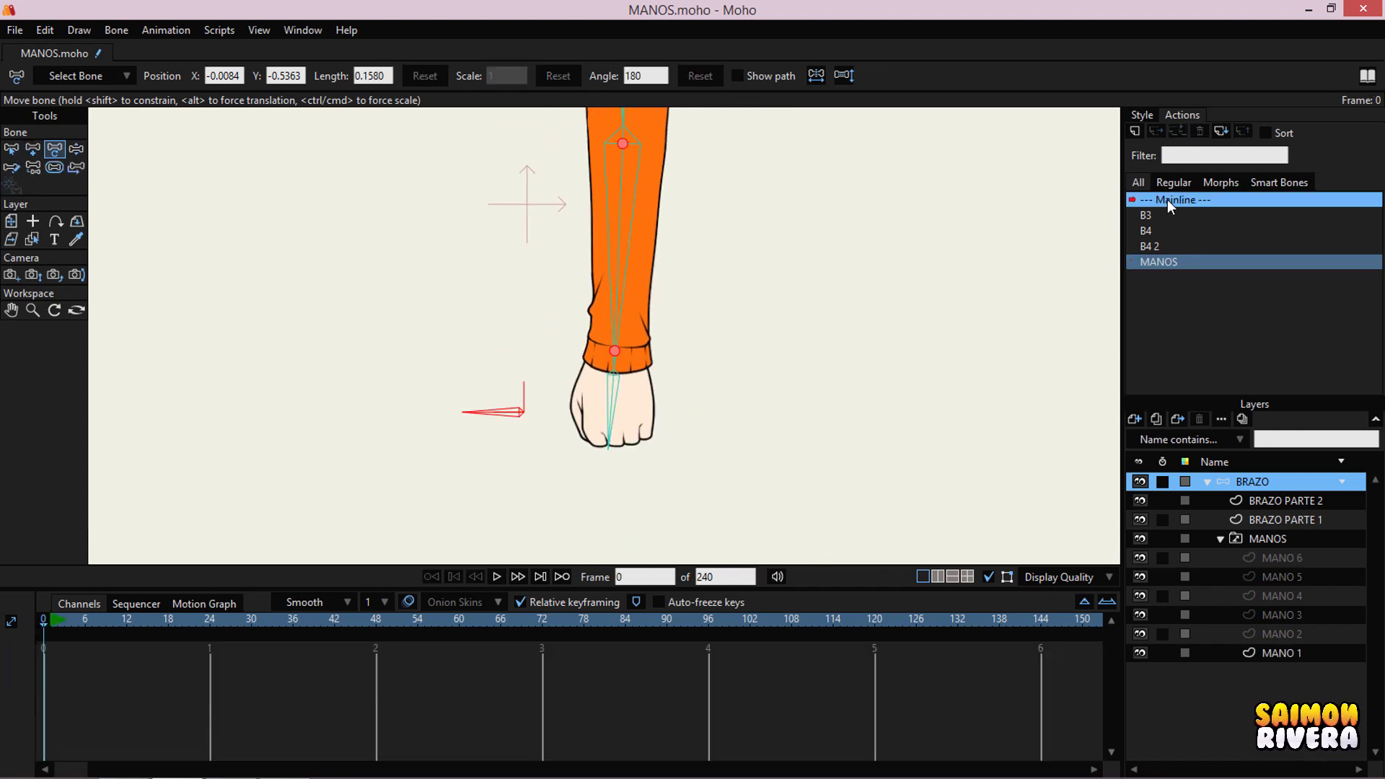
- Collapse the BRAZO layer and test the MANOS control bone by rotating it with Manipulate Bones
{"action": "left_click", "coordinate": [1205, 481]}
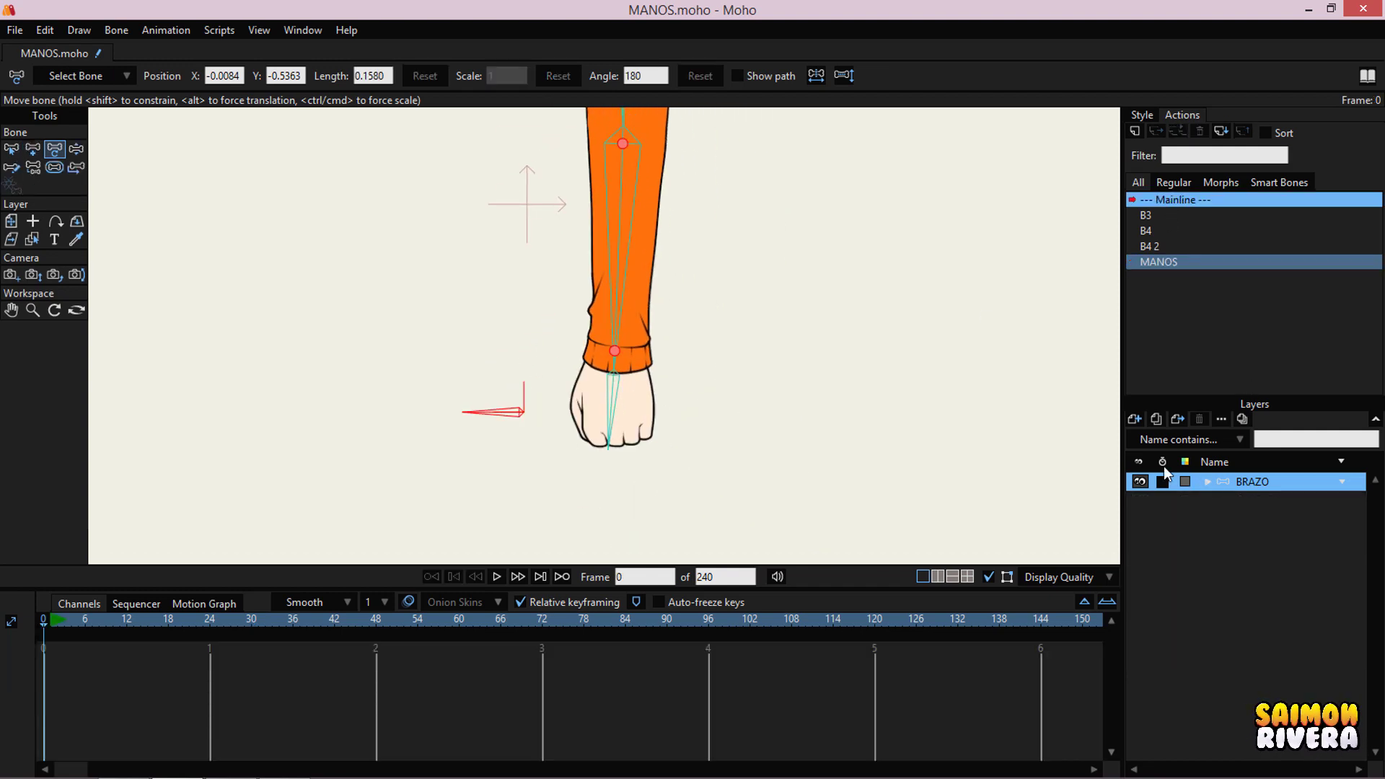
{"action": "left_click", "coordinate": [77, 149]}
{"action": "left_click_drag", "start_coordinate": [483, 408], "coordinate": [458, 432]}
{"action": "left_click", "coordinate": [55, 149]}
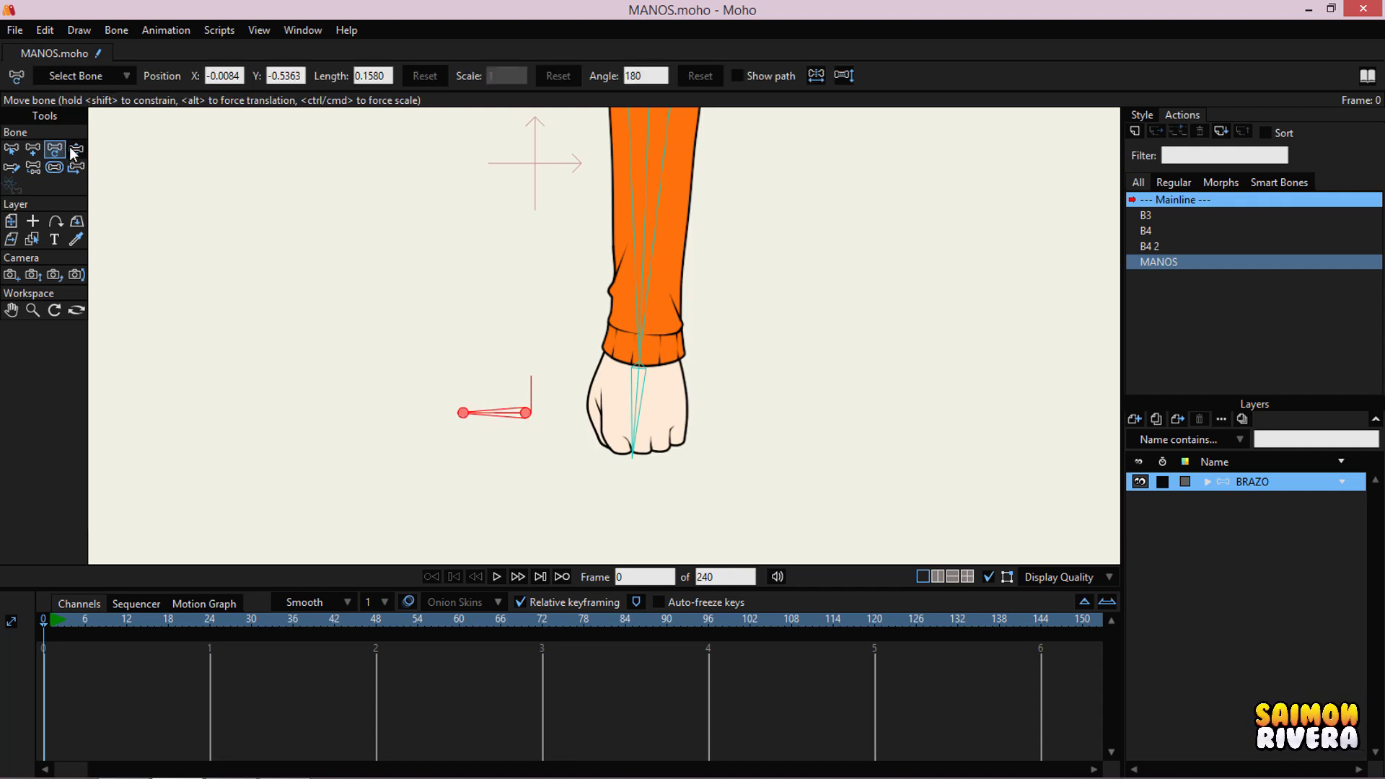
- Test the finished rig by bending the forearm at the elbow and examining the hand beside the control bone
{"action": "left_click", "coordinate": [76, 149]}
{"action": "left_click_drag", "start_coordinate": [649, 259], "coordinate": [550, 235]}
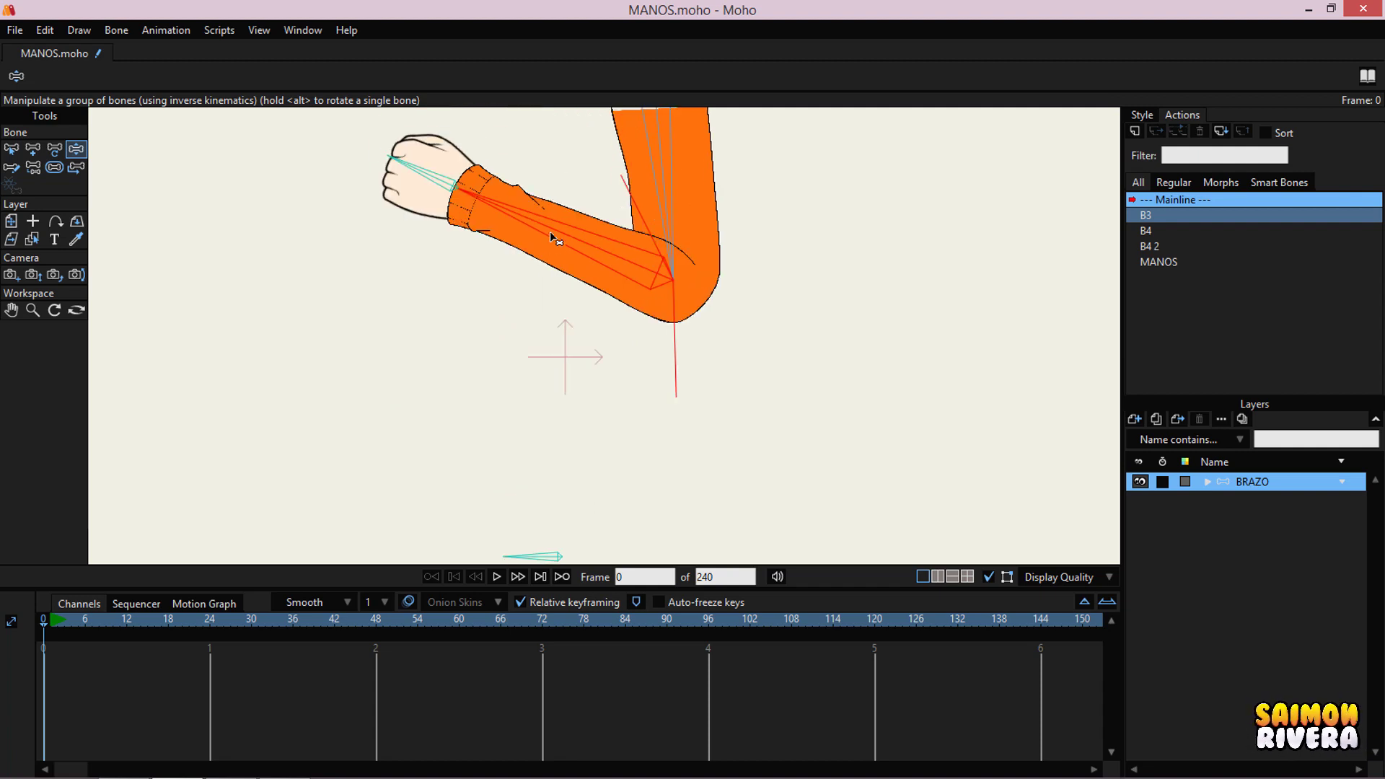
{"action": "left_click_drag", "start_coordinate": [553, 345], "coordinate": [732, 455]}
{"action": "left_click_drag", "start_coordinate": [654, 332], "coordinate": [603, 361]}
{"action": "left_click_drag", "start_coordinate": [497, 386], "coordinate": [520, 338]}
{"action": "scroll", "coordinate": [550, 436], "scroll_direction": "down", "scroll_amount": 3}
{"action": "scroll", "coordinate": [550, 436], "scroll_direction": "up", "scroll_amount": 5}
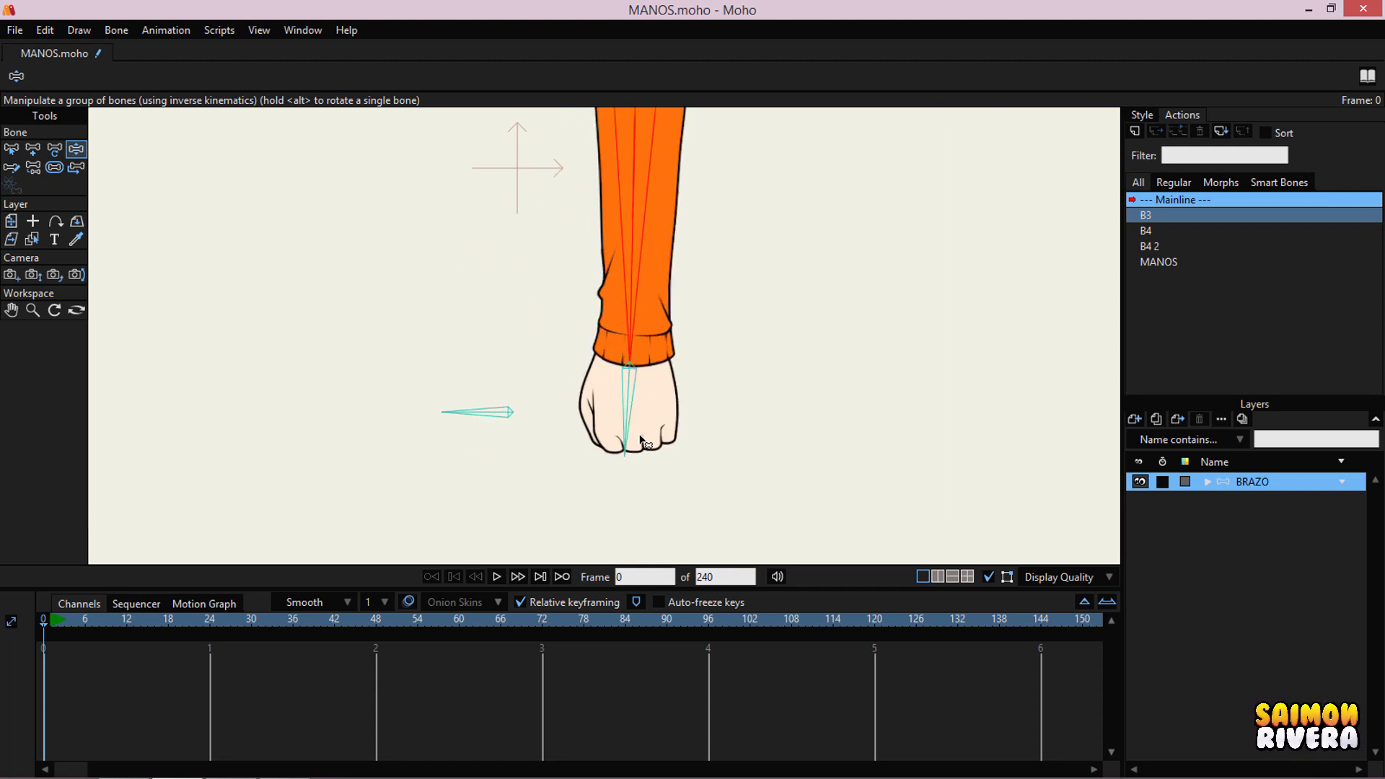
- Rotate the hand bone slightly and make it the parent of the MANOS control bone
{"action": "scroll", "coordinate": [639, 435], "scroll_direction": "up", "scroll_amount": 3}
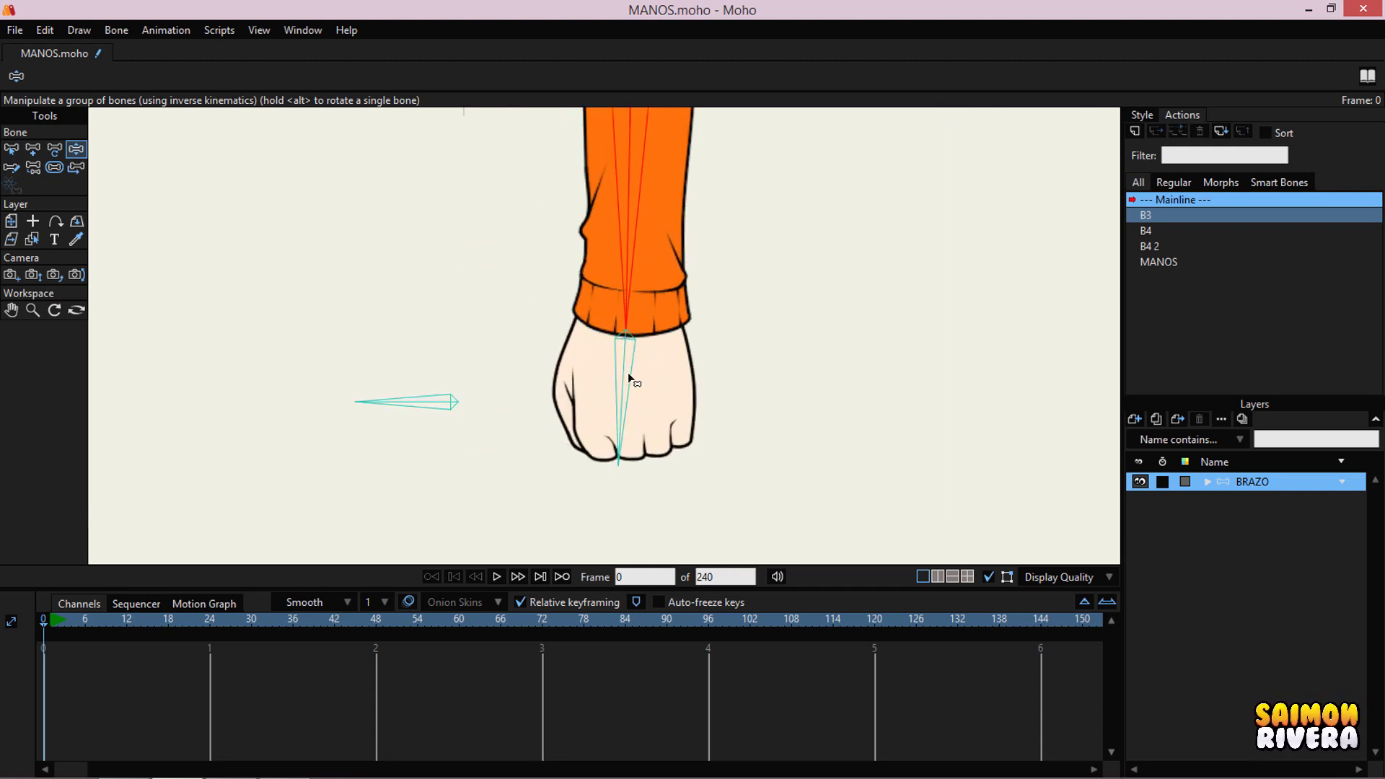
{"action": "mouse_move", "coordinate": [628, 372]}
{"action": "left_mouse_down"}
{"action": "mouse_move", "coordinate": [606, 357]}
{"action": "mouse_move", "coordinate": [648, 366]}
{"action": "mouse_move", "coordinate": [592, 390]}
{"action": "mouse_move", "coordinate": [625, 396]}
{"action": "left_mouse_up"}
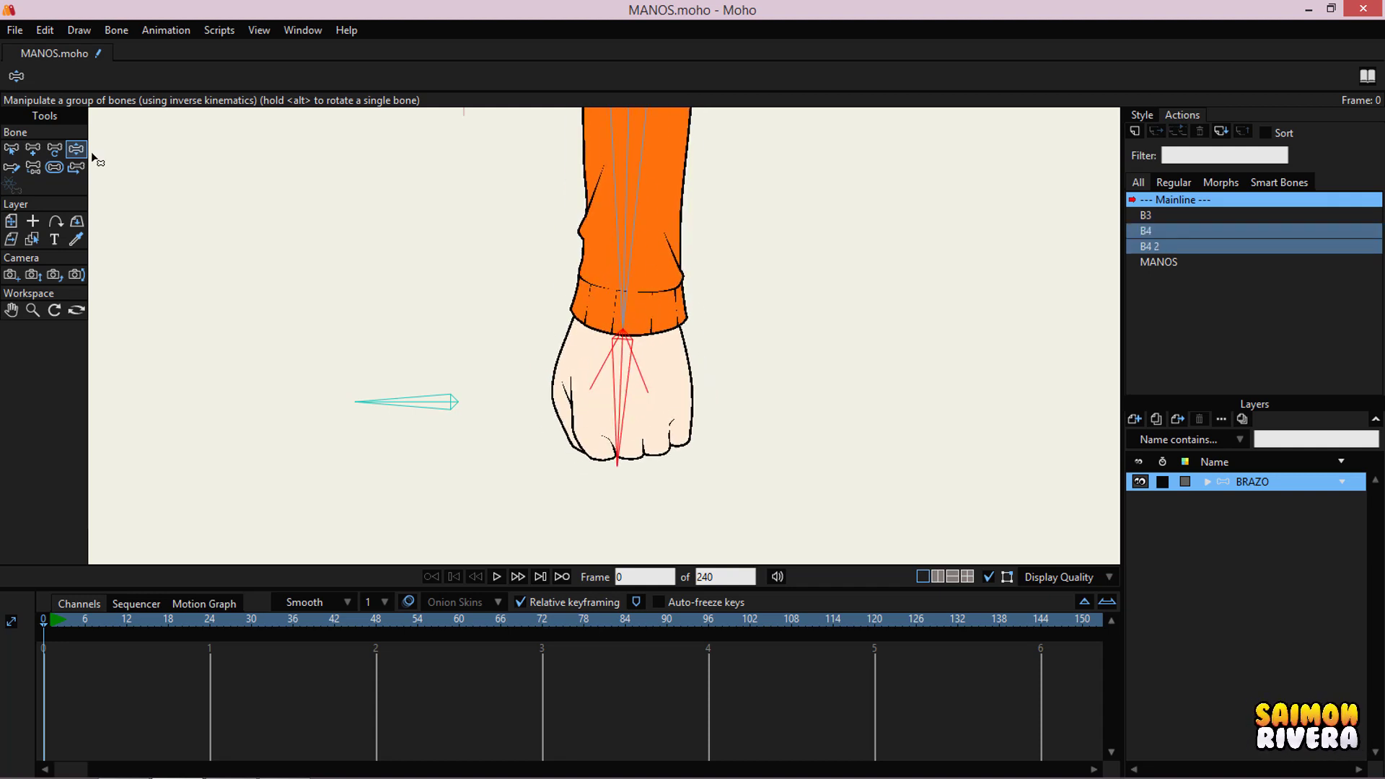
{"action": "key", "text": "s"}
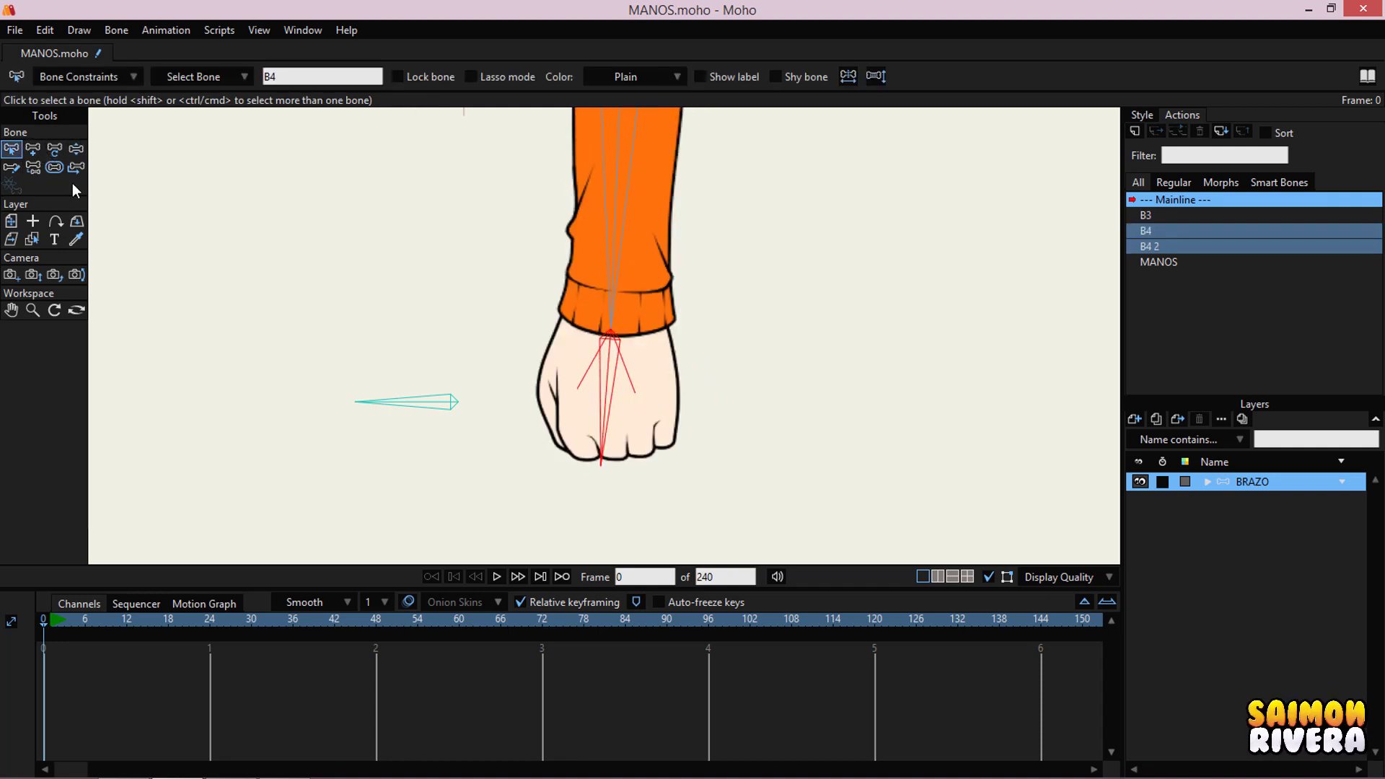
{"action": "left_click", "coordinate": [404, 407]}
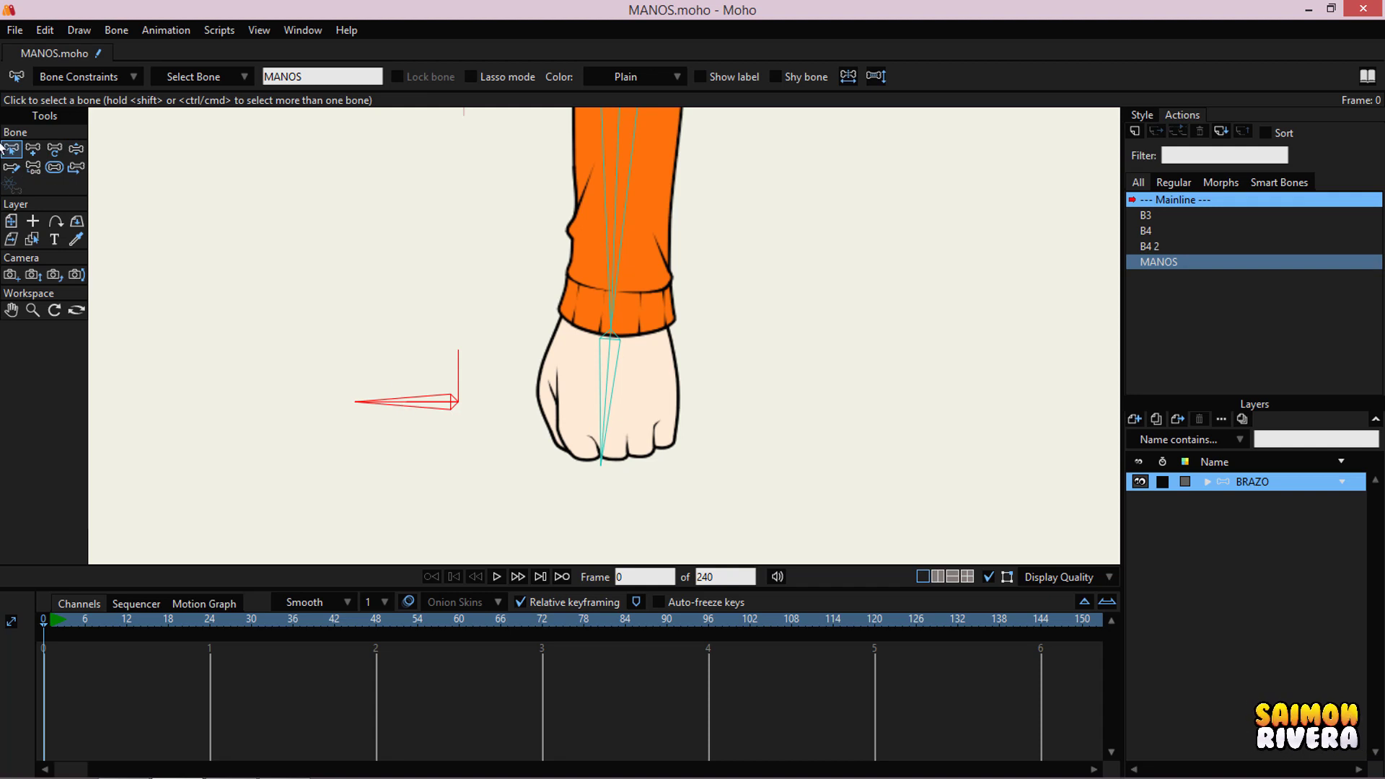
{"action": "left_click", "coordinate": [53, 151]}
{"action": "key", "text": "p"}
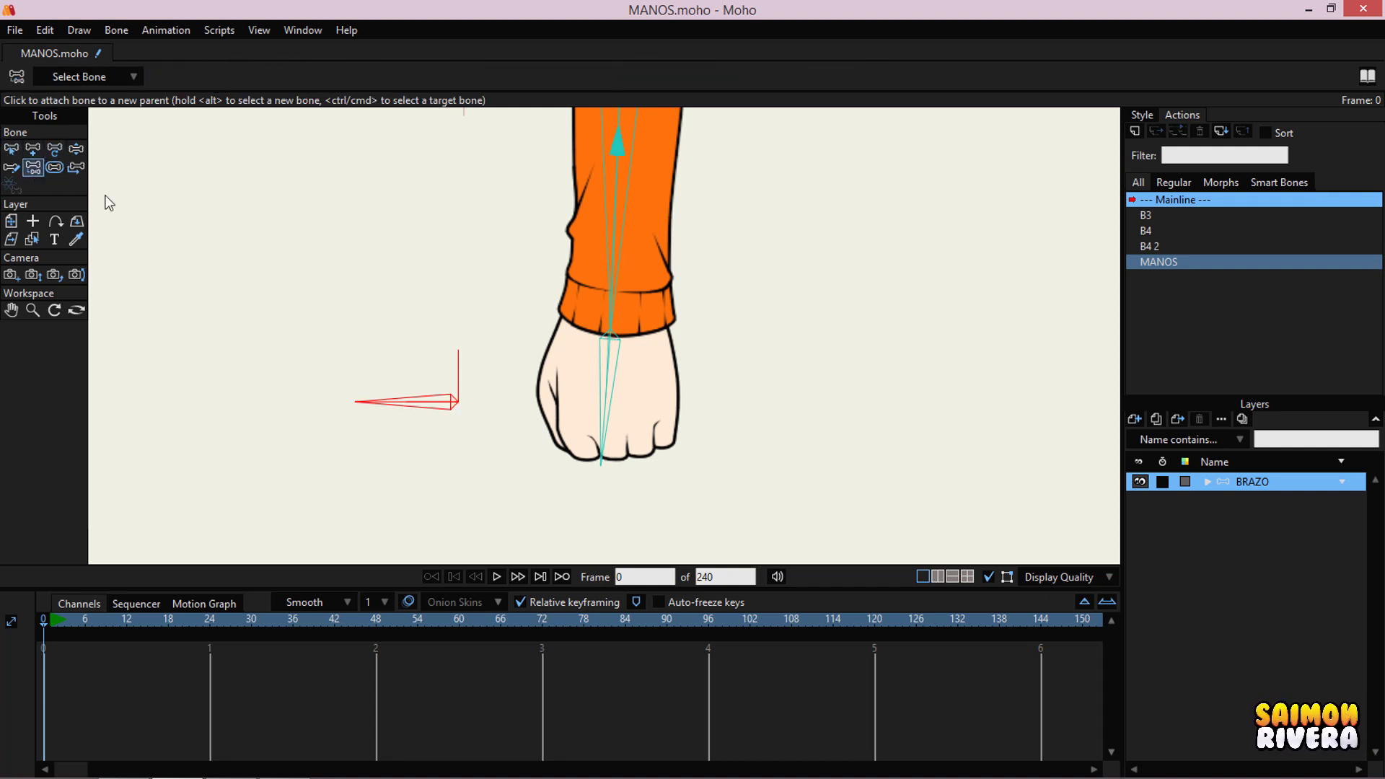
{"action": "left_click", "coordinate": [605, 381]}
- Test rotating the MANOS control bone, clear the bone selection and examine the parent links
{"action": "left_click", "coordinate": [78, 149]}
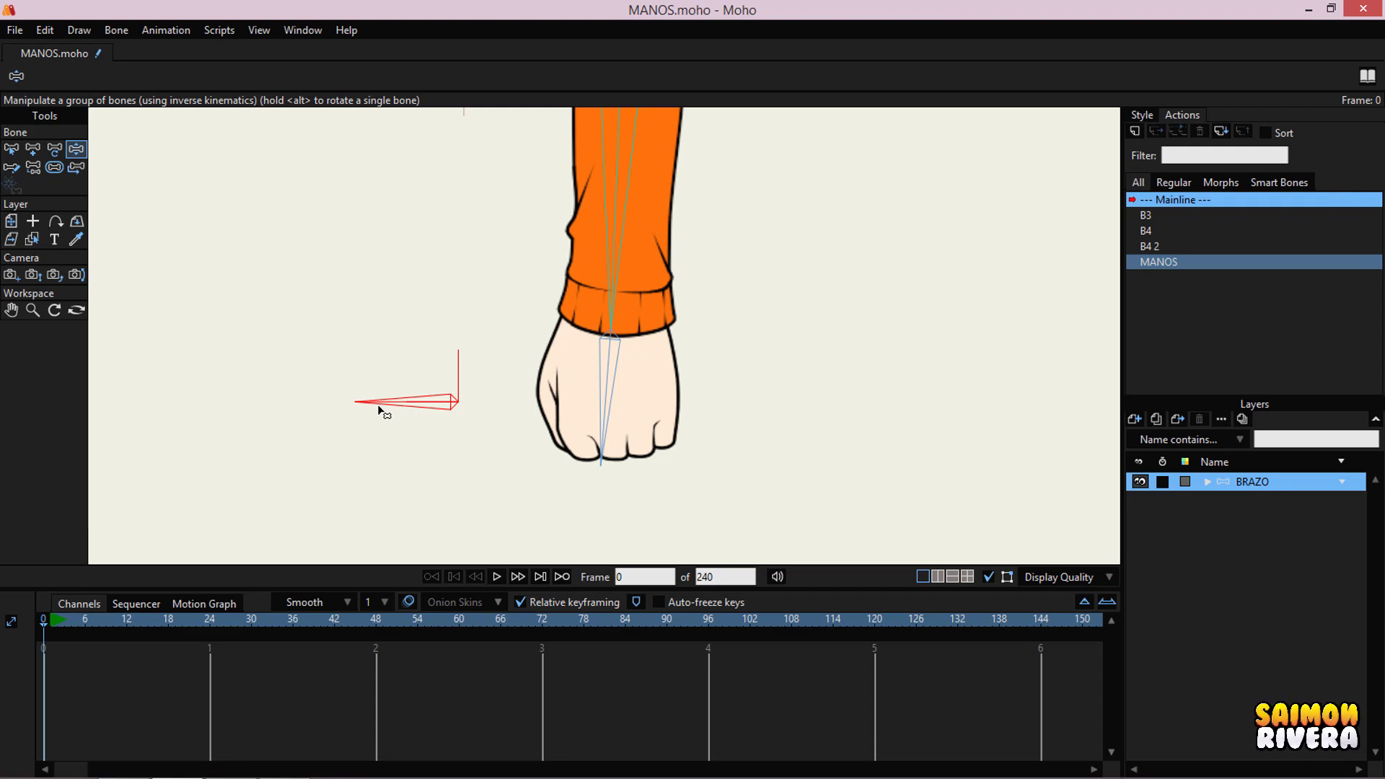
{"action": "left_click_drag", "start_coordinate": [380, 410], "coordinate": [458, 288]}
{"action": "left_click", "coordinate": [11, 148]}
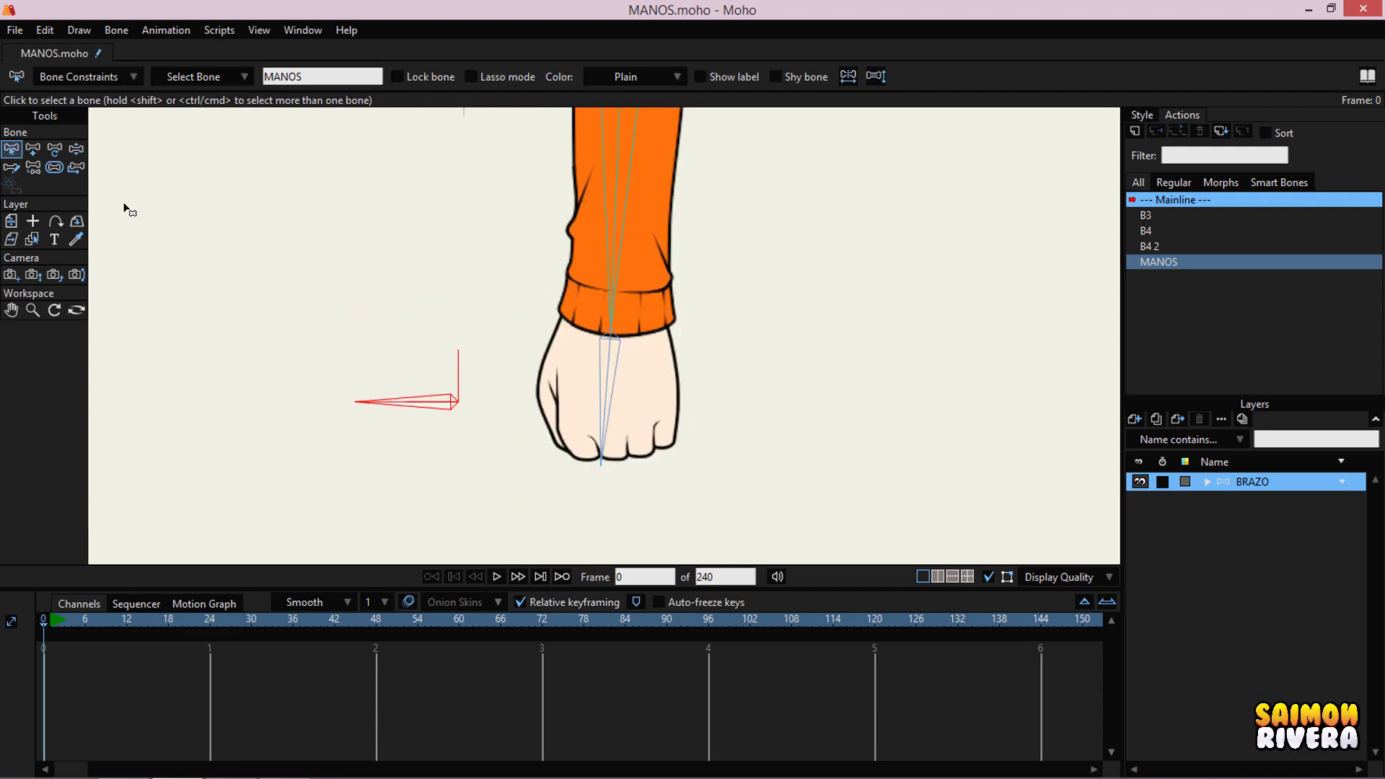
{"action": "left_click", "coordinate": [126, 209]}
{"action": "left_click", "coordinate": [34, 166]}
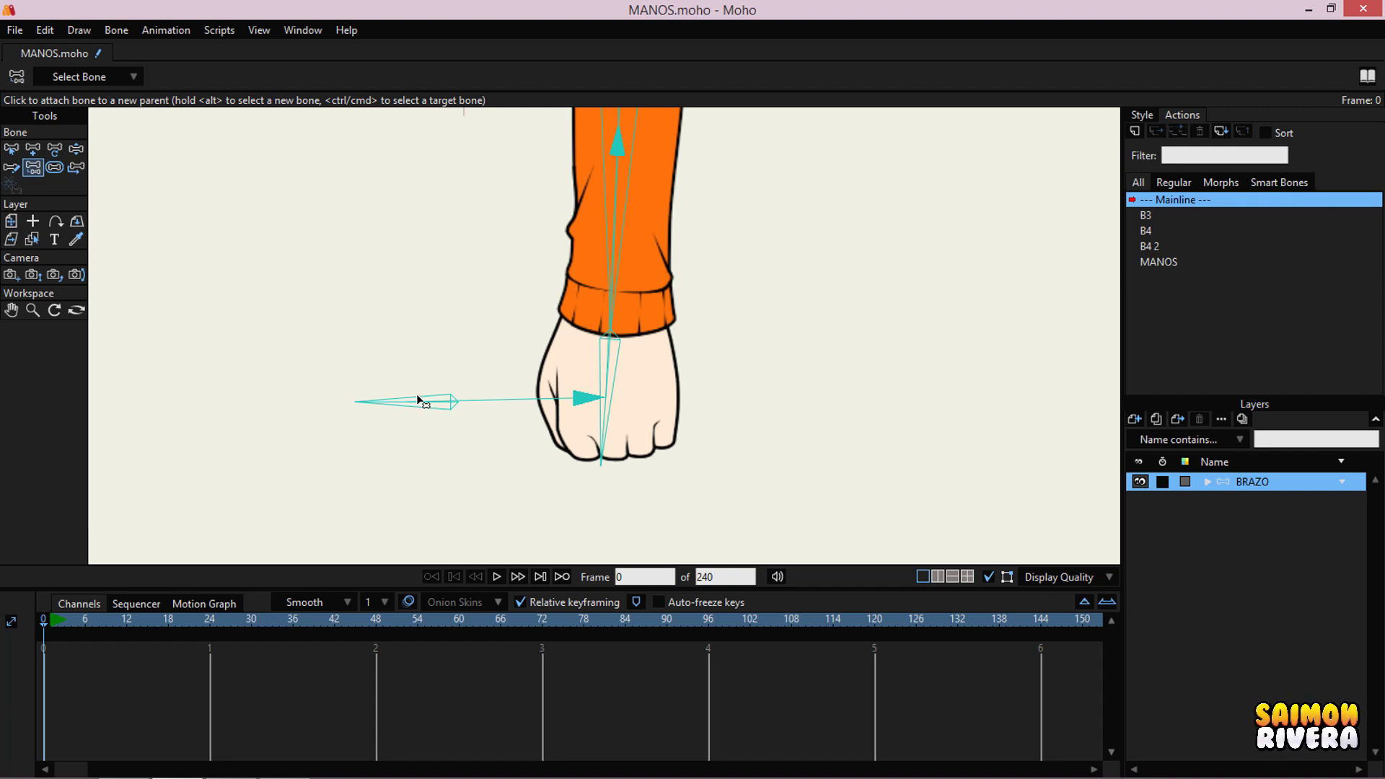
- Select the MANOS control bone and reparent it to the forearm bone
{"action": "left_click", "coordinate": [11, 148]}
{"action": "left_click_drag", "start_coordinate": [467, 481], "coordinate": [336, 325]}
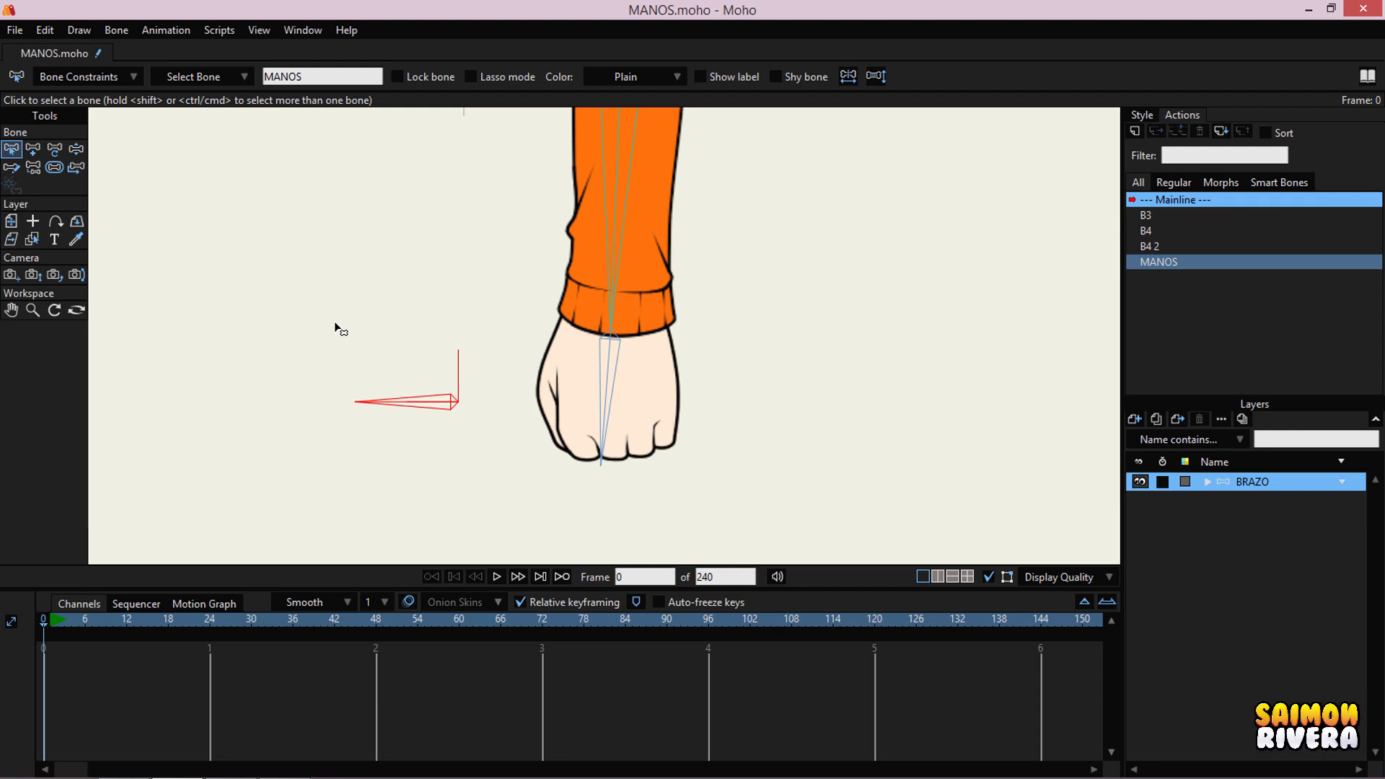
{"action": "left_click", "coordinate": [32, 167]}
{"action": "left_click_drag", "start_coordinate": [421, 225], "coordinate": [441, 306]}
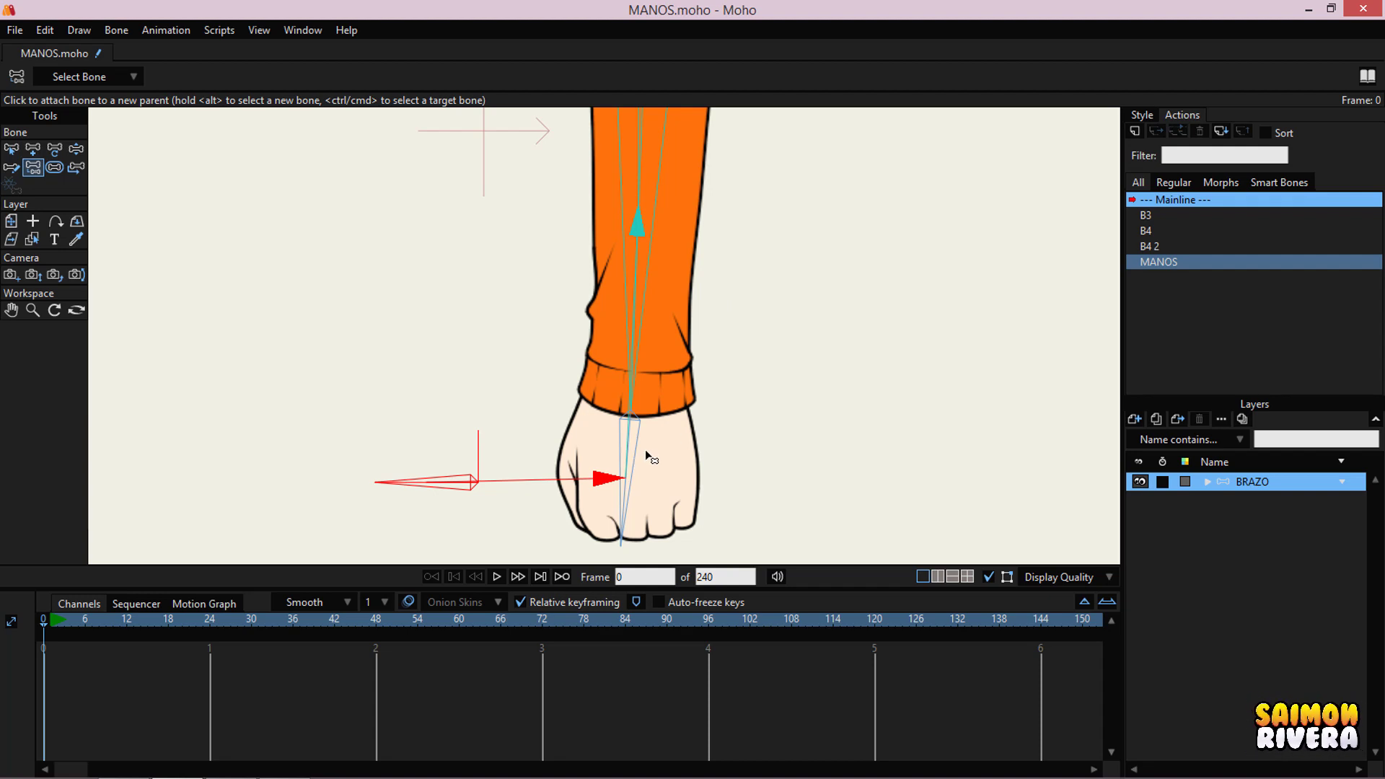
{"action": "left_click", "coordinate": [637, 190]}
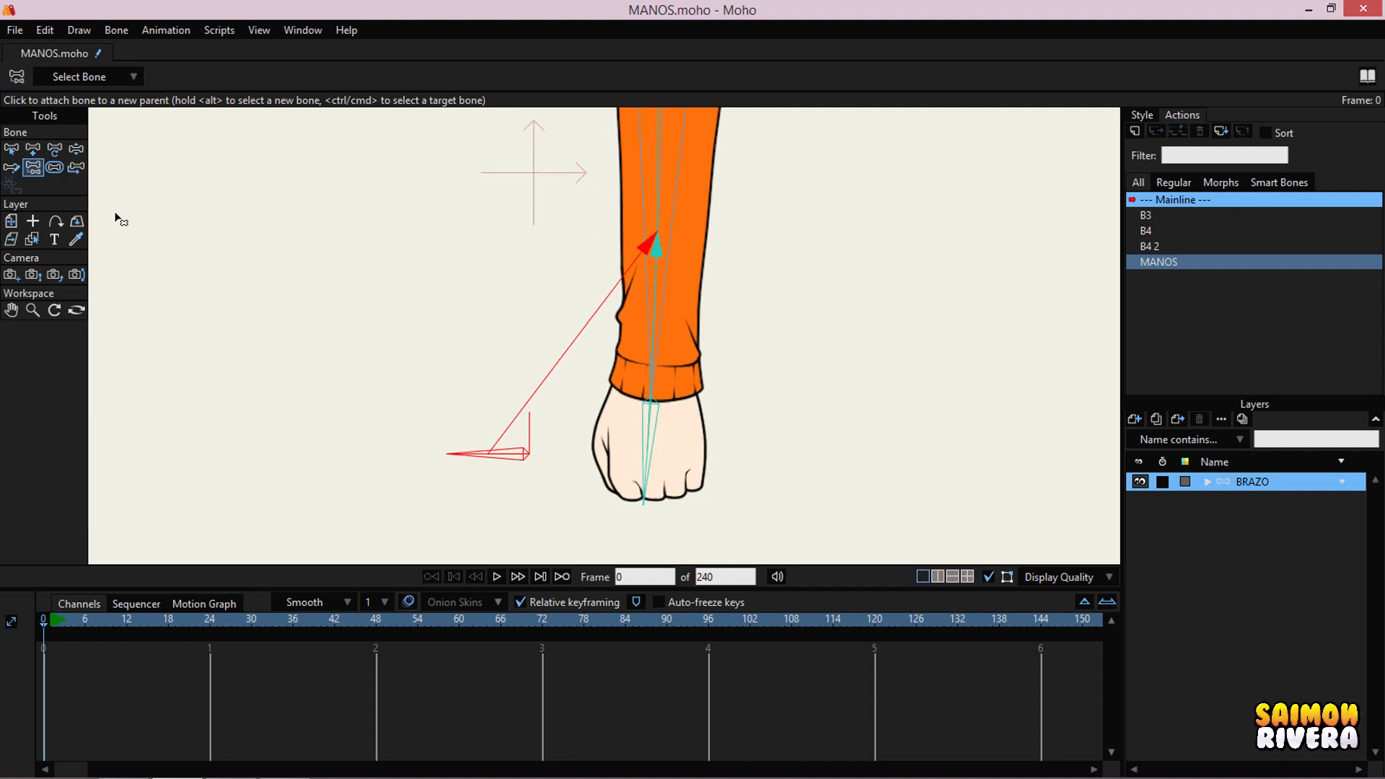
- Test the new parenting by bending the arm in several directions with Manipulate Bones
{"action": "left_click", "coordinate": [74, 150]}
{"action": "scroll", "coordinate": [574, 232], "scroll_direction": "down", "scroll_amount": 2}
{"action": "left_click_drag", "start_coordinate": [621, 252], "coordinate": [466, 293]}
{"action": "mouse_move", "coordinate": [426, 216]}
{"action": "left_mouse_down"}
{"action": "mouse_move", "coordinate": [479, 255]}
{"action": "mouse_move", "coordinate": [469, 225]}
{"action": "mouse_move", "coordinate": [426, 210]}
{"action": "left_mouse_up"}
{"action": "left_click_drag", "start_coordinate": [575, 324], "coordinate": [740, 550]}
{"action": "left_click_drag", "start_coordinate": [714, 474], "coordinate": [536, 316]}
{"action": "left_click_drag", "start_coordinate": [536, 316], "coordinate": [602, 338]}
- Rotate the hand bone beside the MANOS control bone to check that the hand moves independently
{"action": "scroll", "coordinate": [506, 390], "scroll_direction": "up", "scroll_amount": 3}
{"action": "left_click_drag", "start_coordinate": [498, 352], "coordinate": [325, 476]}
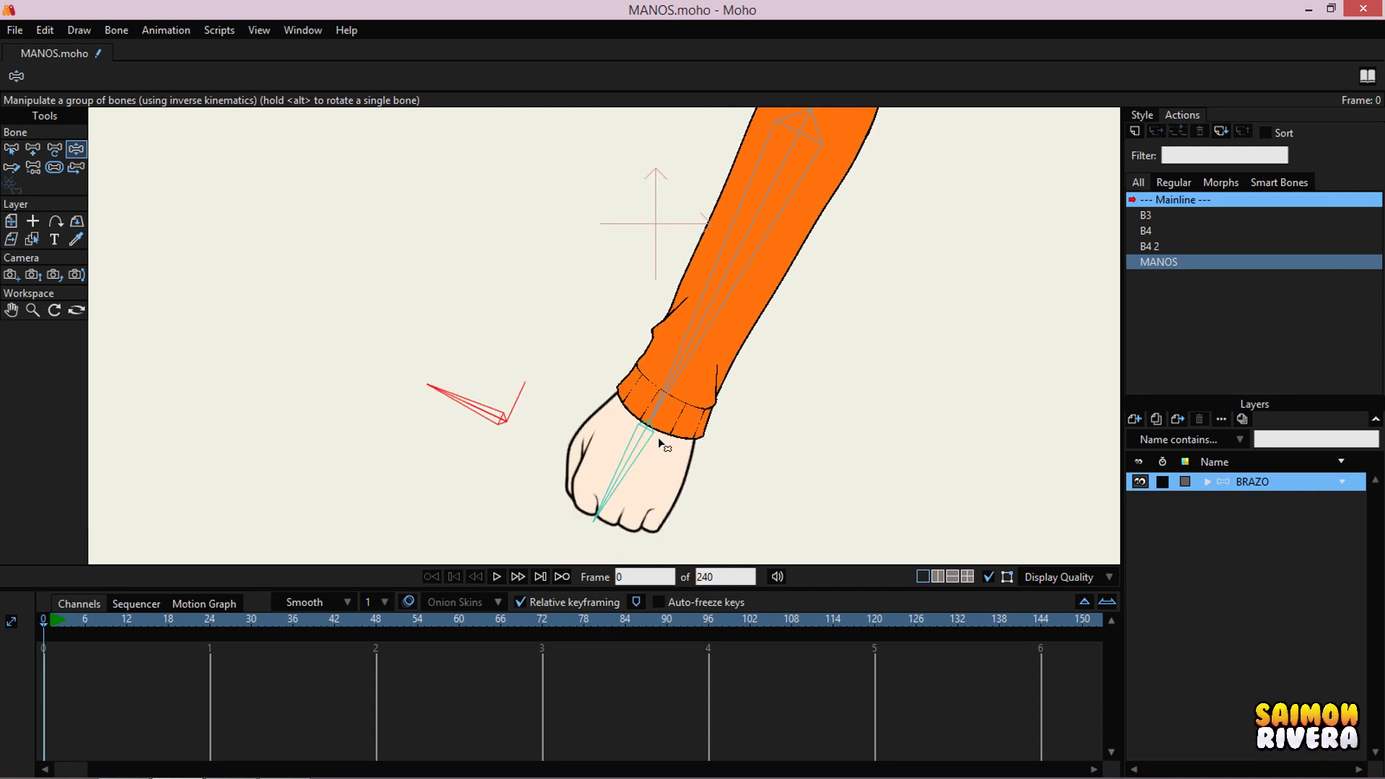
{"action": "left_click", "coordinate": [631, 441]}
{"action": "left_click_drag", "start_coordinate": [631, 443], "coordinate": [573, 419]}
{"action": "left_click", "coordinate": [496, 410]}
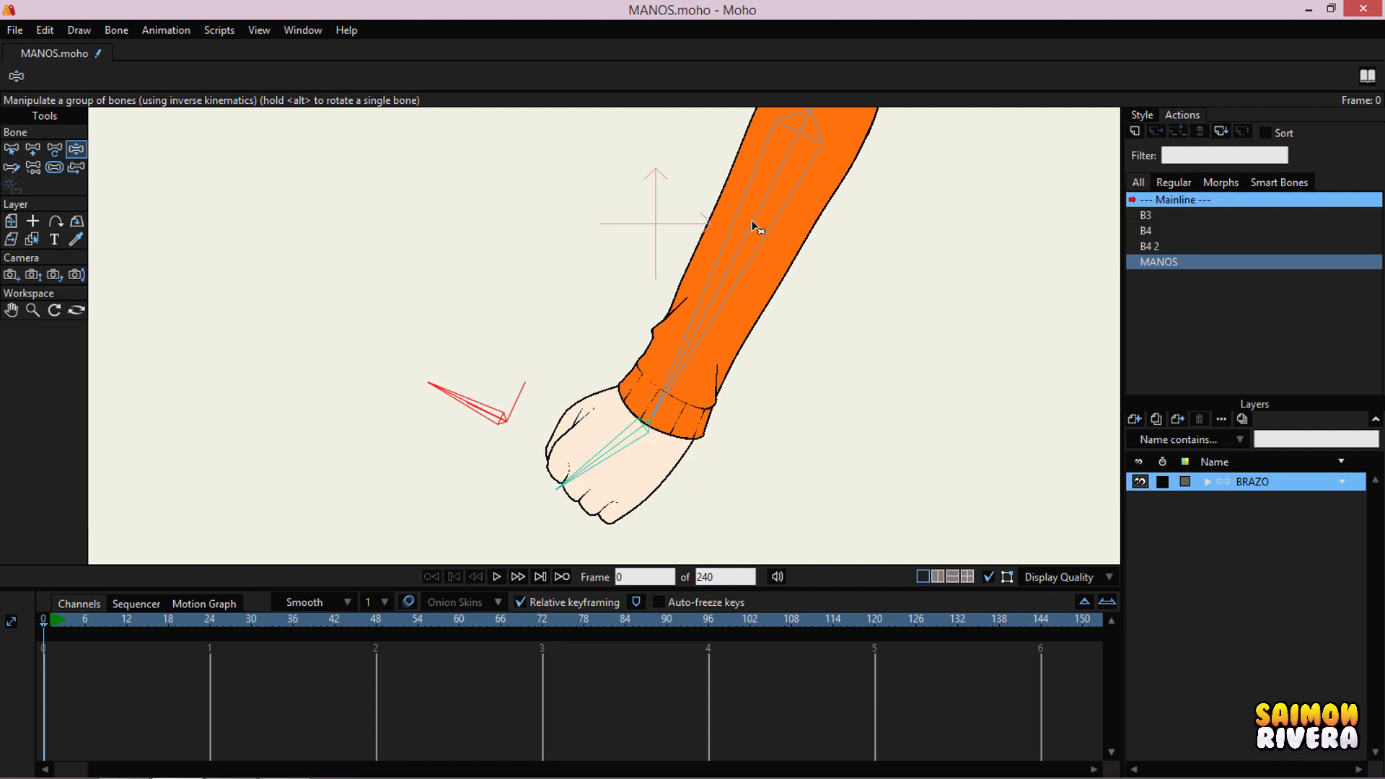
- Test the forearm, hand and control bone once more, and undo the last manipulation
{"action": "left_click", "coordinate": [752, 222]}
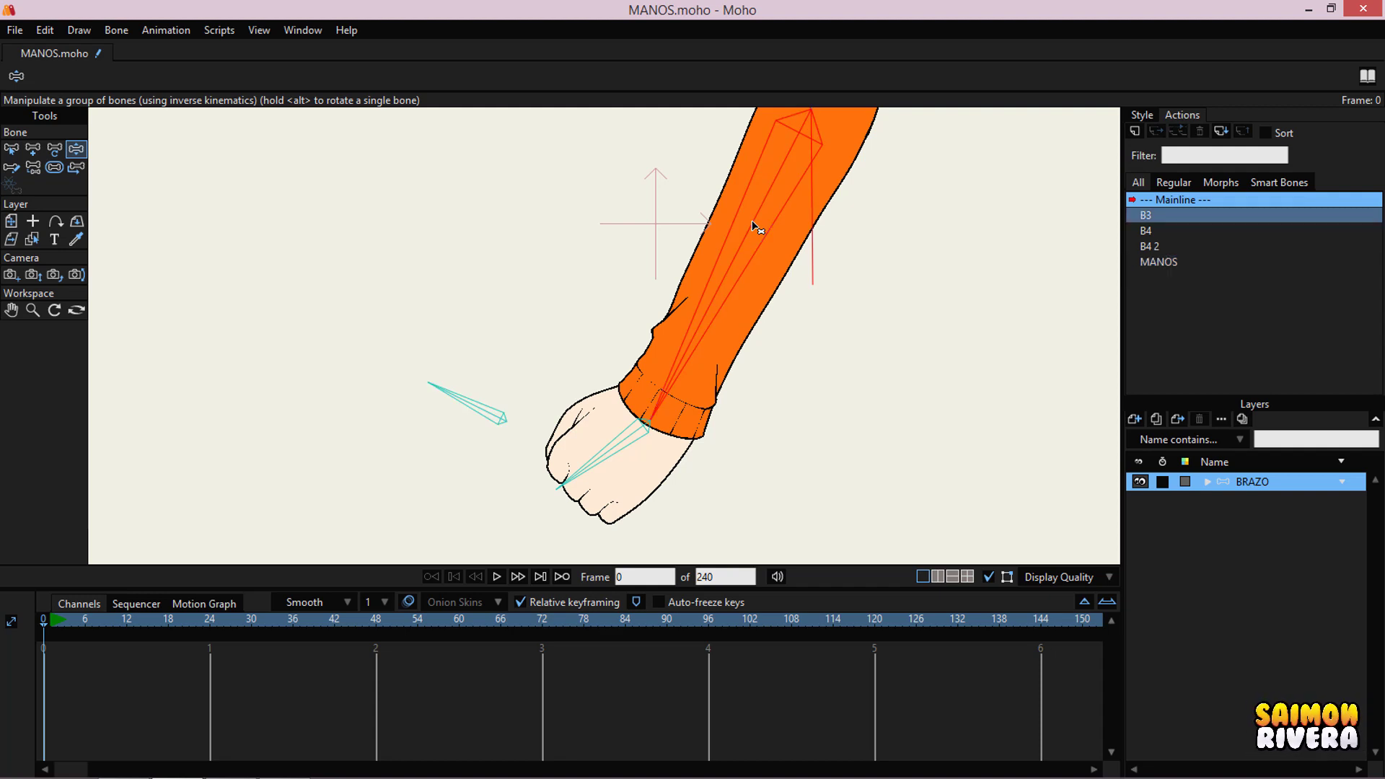
{"action": "left_click_drag", "start_coordinate": [799, 383], "coordinate": [799, 378]}
{"action": "left_click_drag", "start_coordinate": [728, 429], "coordinate": [731, 394]}
{"action": "left_click_drag", "start_coordinate": [577, 432], "coordinate": [593, 476]}
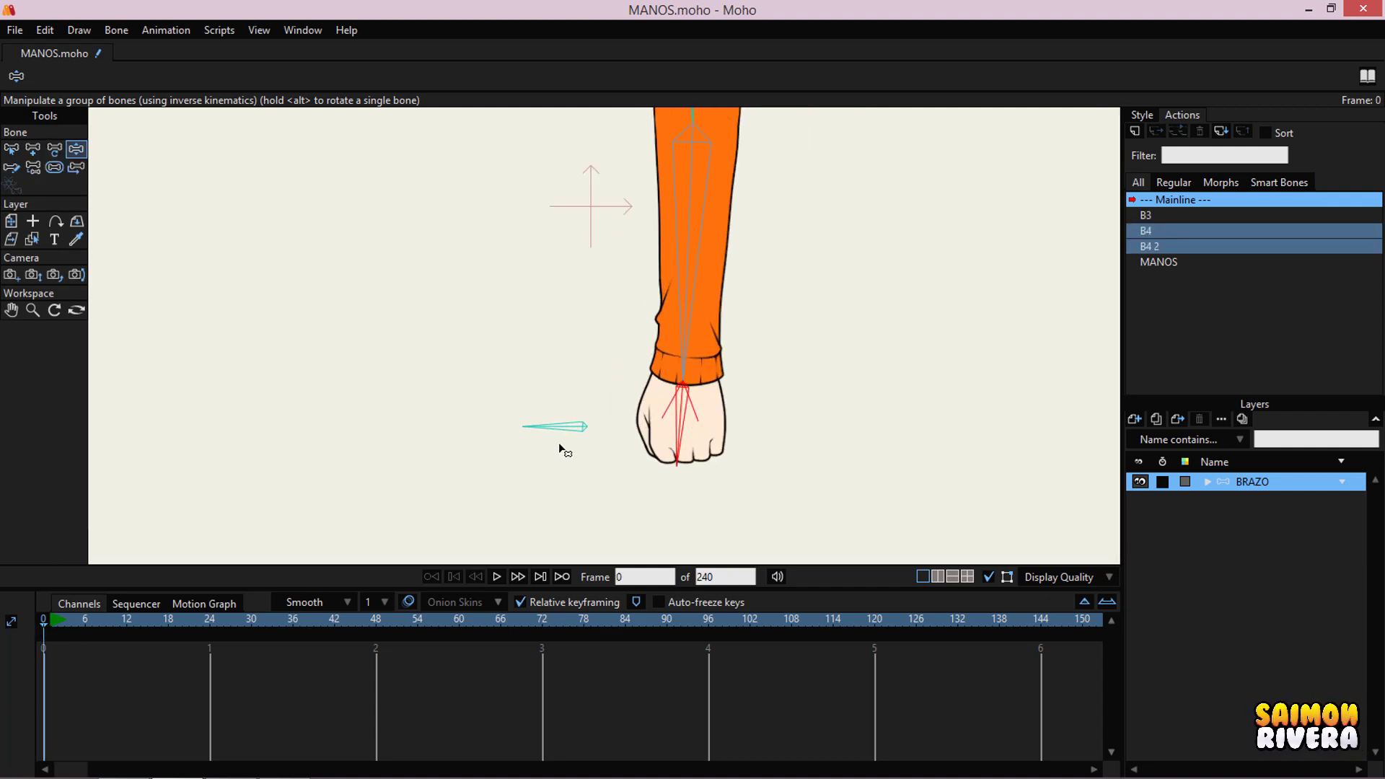
{"action": "left_click_drag", "start_coordinate": [563, 452], "coordinate": [538, 477]}
{"action": "key", "text": "ctrl+z"}
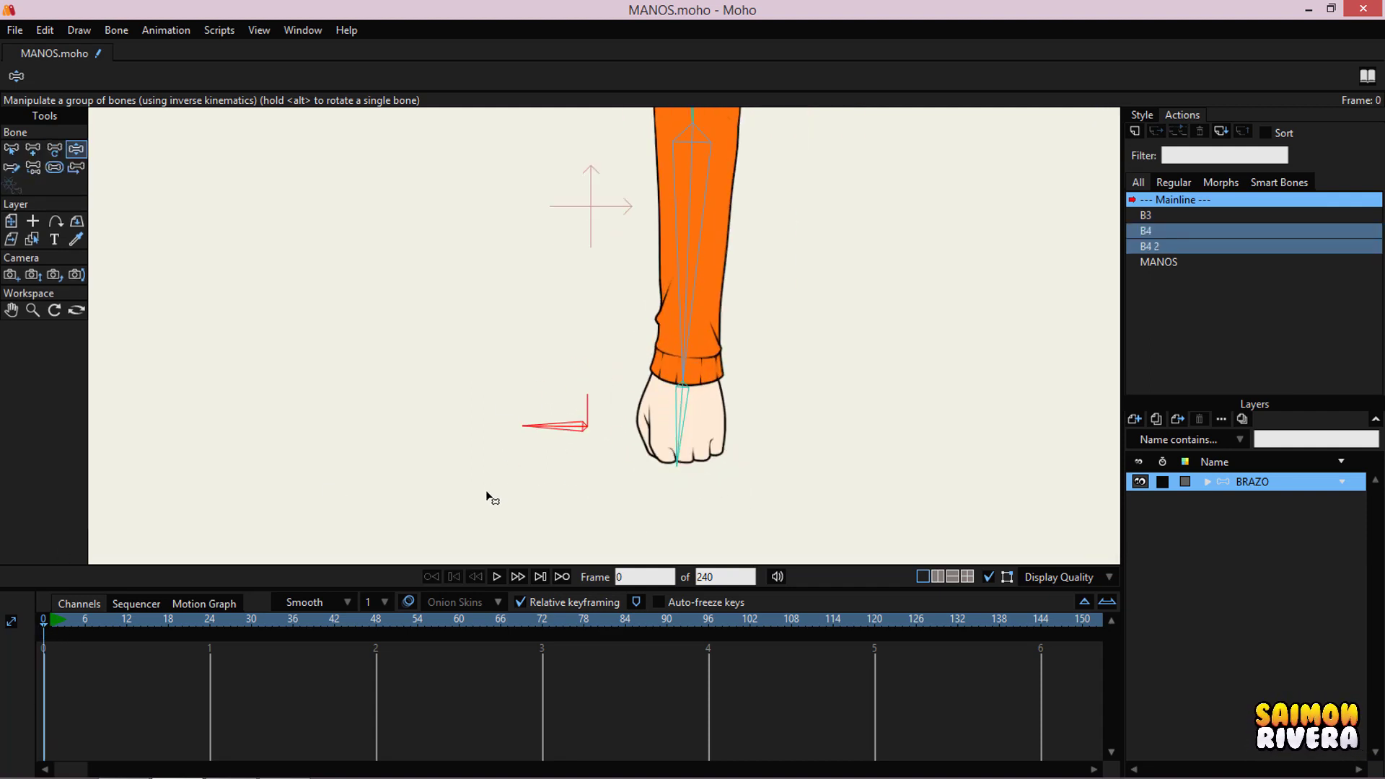
- Show the MANOS bone's label and set its color to Coral
{"action": "left_click", "coordinate": [11, 148]}
{"action": "left_click", "coordinate": [738, 75]}
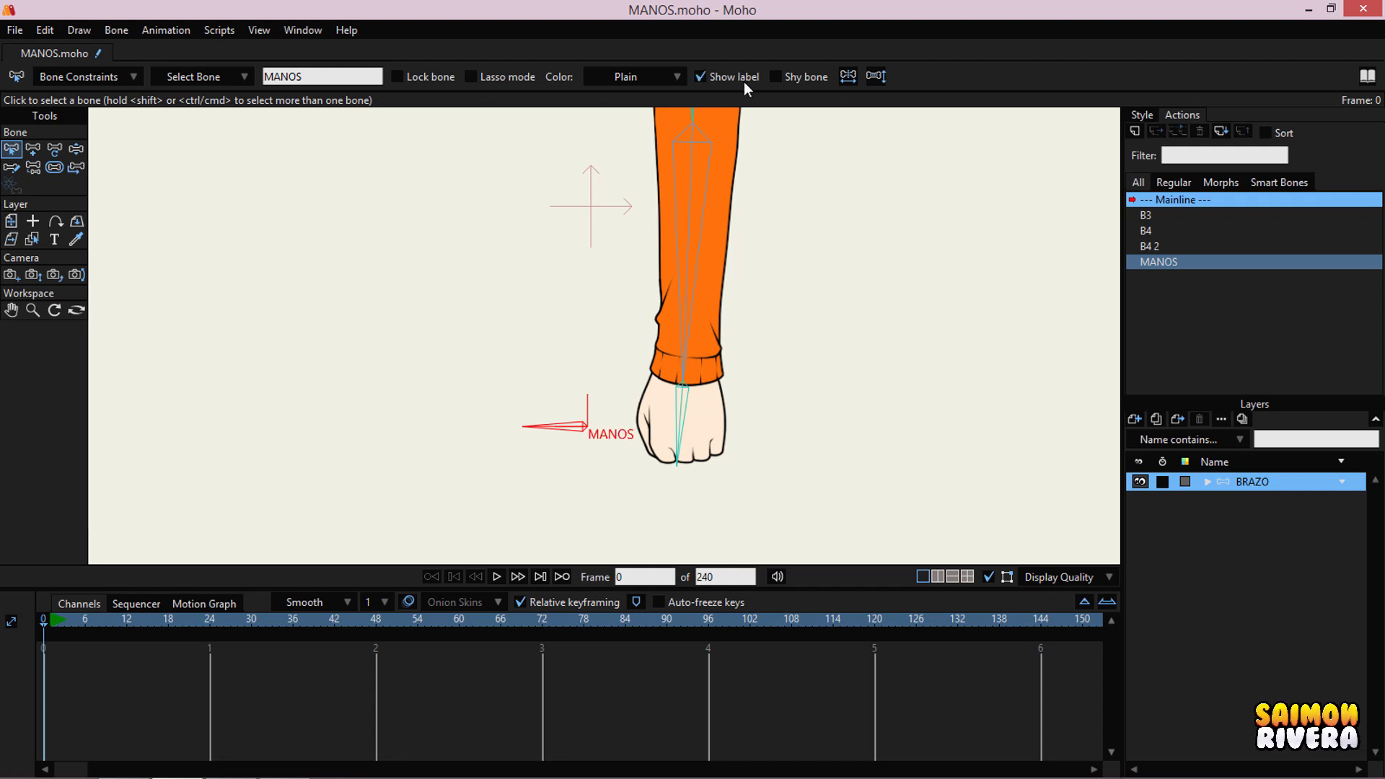
{"action": "left_click", "coordinate": [634, 77]}
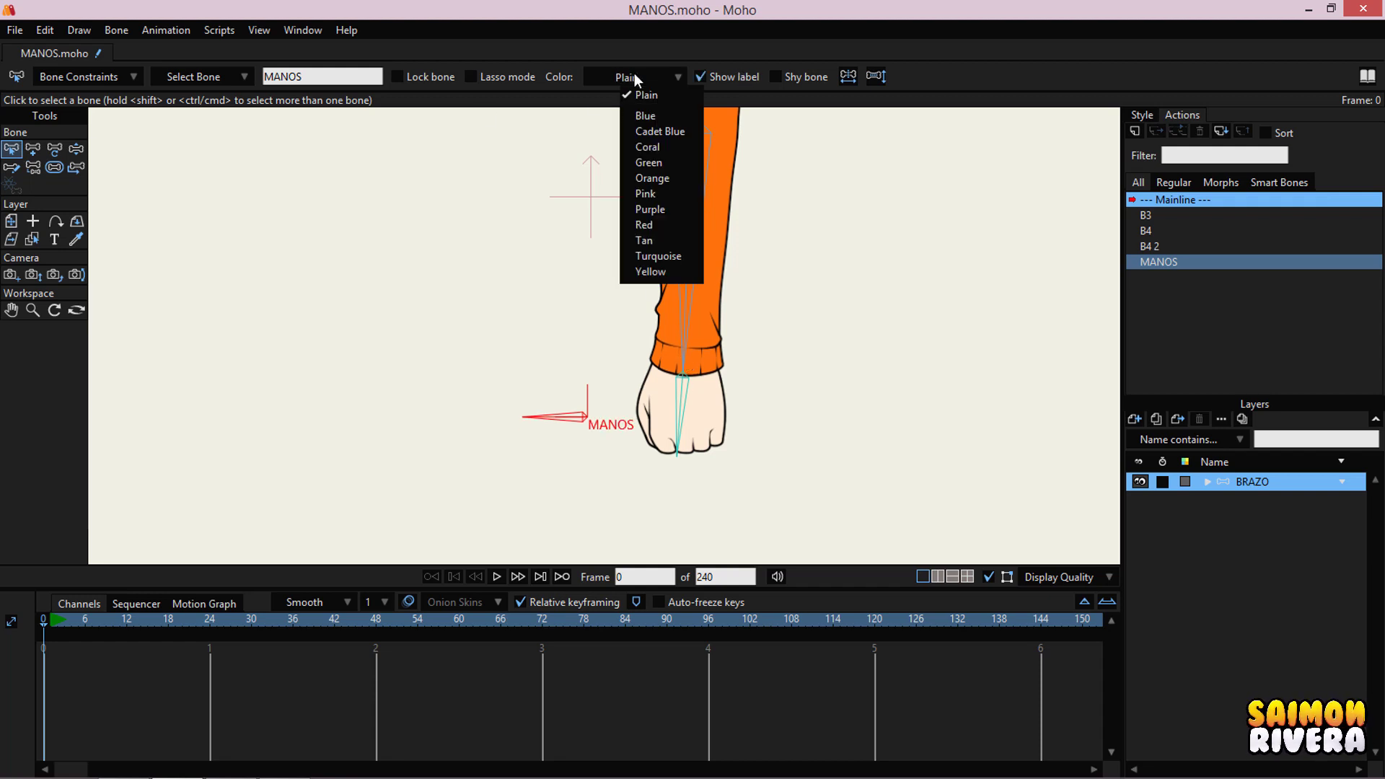
{"action": "left_click", "coordinate": [642, 147]}
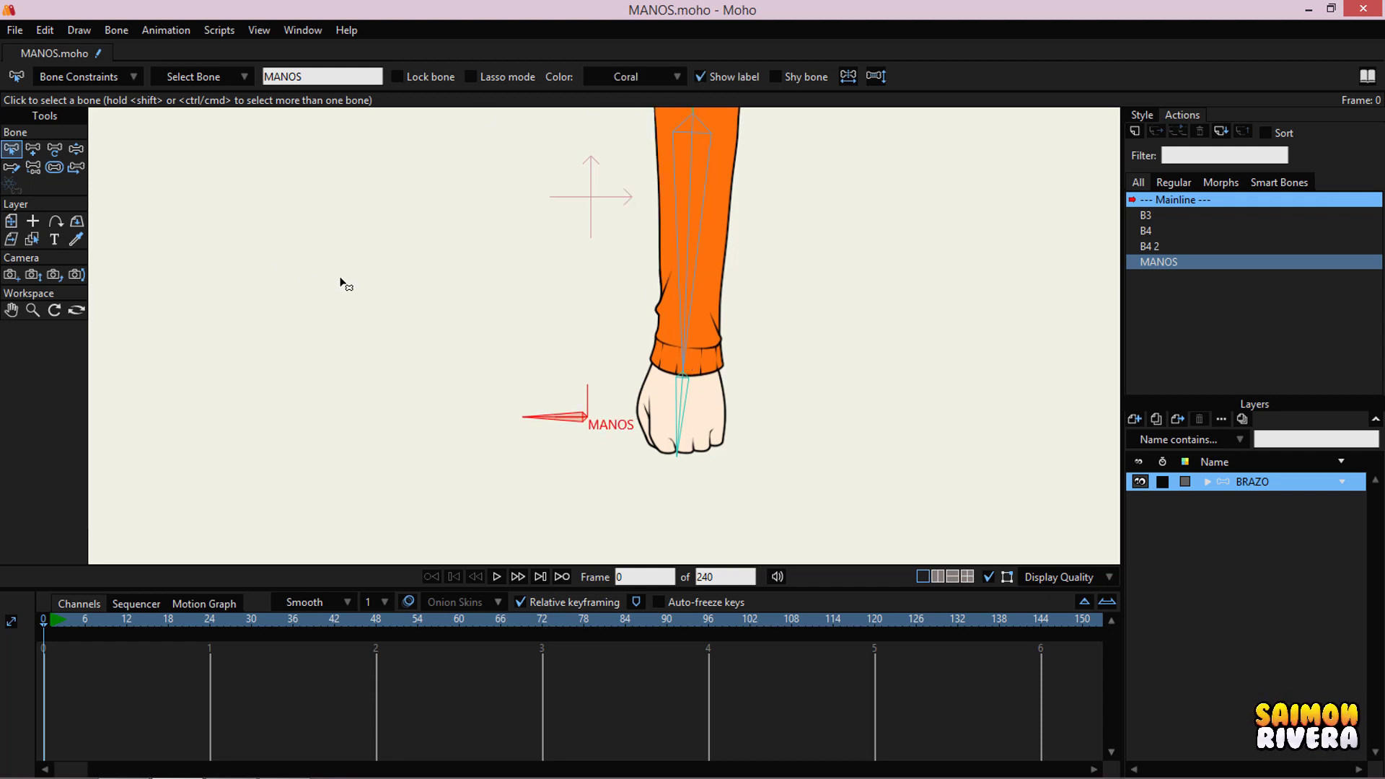
- Bend the forearm at the elbow and rotate the labelled MANOS bone to test the rig
{"action": "left_click", "coordinate": [76, 149]}
{"action": "left_click_drag", "start_coordinate": [656, 276], "coordinate": [593, 224]}
{"action": "scroll", "coordinate": [658, 381], "scroll_direction": "down", "scroll_amount": 2}
{"action": "left_click_drag", "start_coordinate": [593, 225], "coordinate": [581, 363]}
{"action": "left_click", "coordinate": [574, 371]}
{"action": "scroll", "coordinate": [548, 288], "scroll_direction": "up", "scroll_amount": 3}
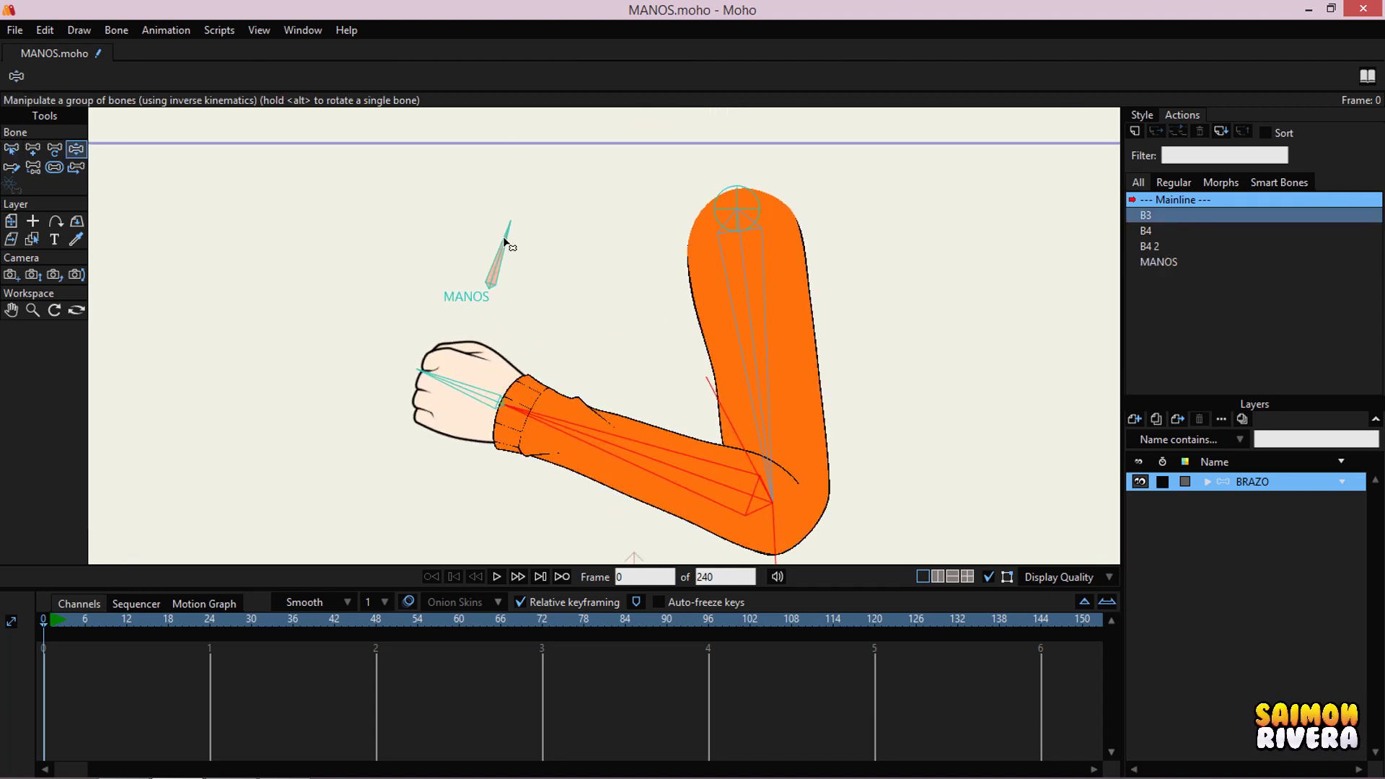
{"action": "mouse_move", "coordinate": [507, 239]}
{"action": "left_mouse_down"}
{"action": "mouse_move", "coordinate": [564, 311]}
{"action": "mouse_move", "coordinate": [536, 232]}
{"action": "mouse_move", "coordinate": [568, 320]}
{"action": "mouse_move", "coordinate": [546, 228]}
{"action": "mouse_move", "coordinate": [565, 350]}
{"action": "mouse_move", "coordinate": [526, 207]}
{"action": "mouse_move", "coordinate": [526, 236]}
{"action": "left_mouse_up"}
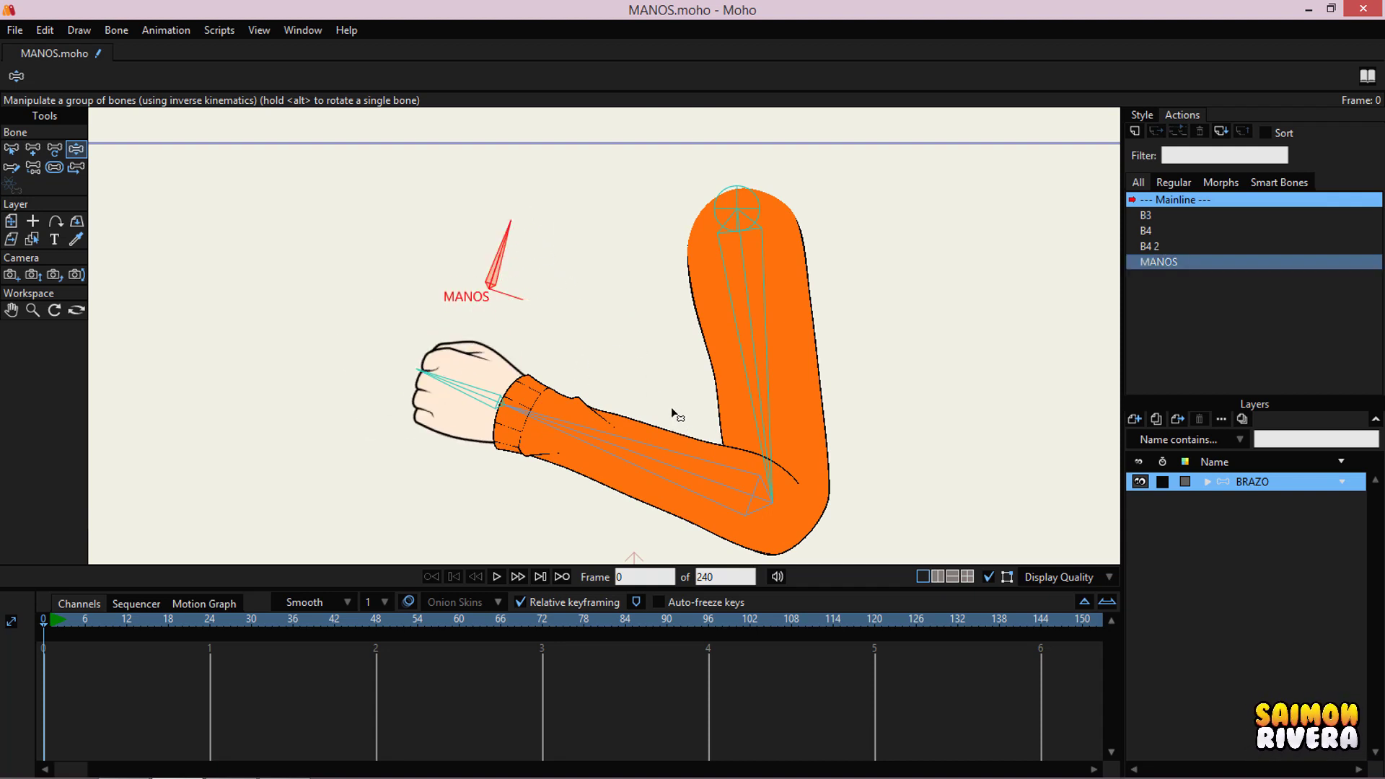
{"action": "left_click_drag", "start_coordinate": [672, 409], "coordinate": [670, 343]}
{"action": "left_click_drag", "start_coordinate": [603, 377], "coordinate": [590, 410]}
{"action": "left_click_drag", "start_coordinate": [607, 376], "coordinate": [603, 313]}
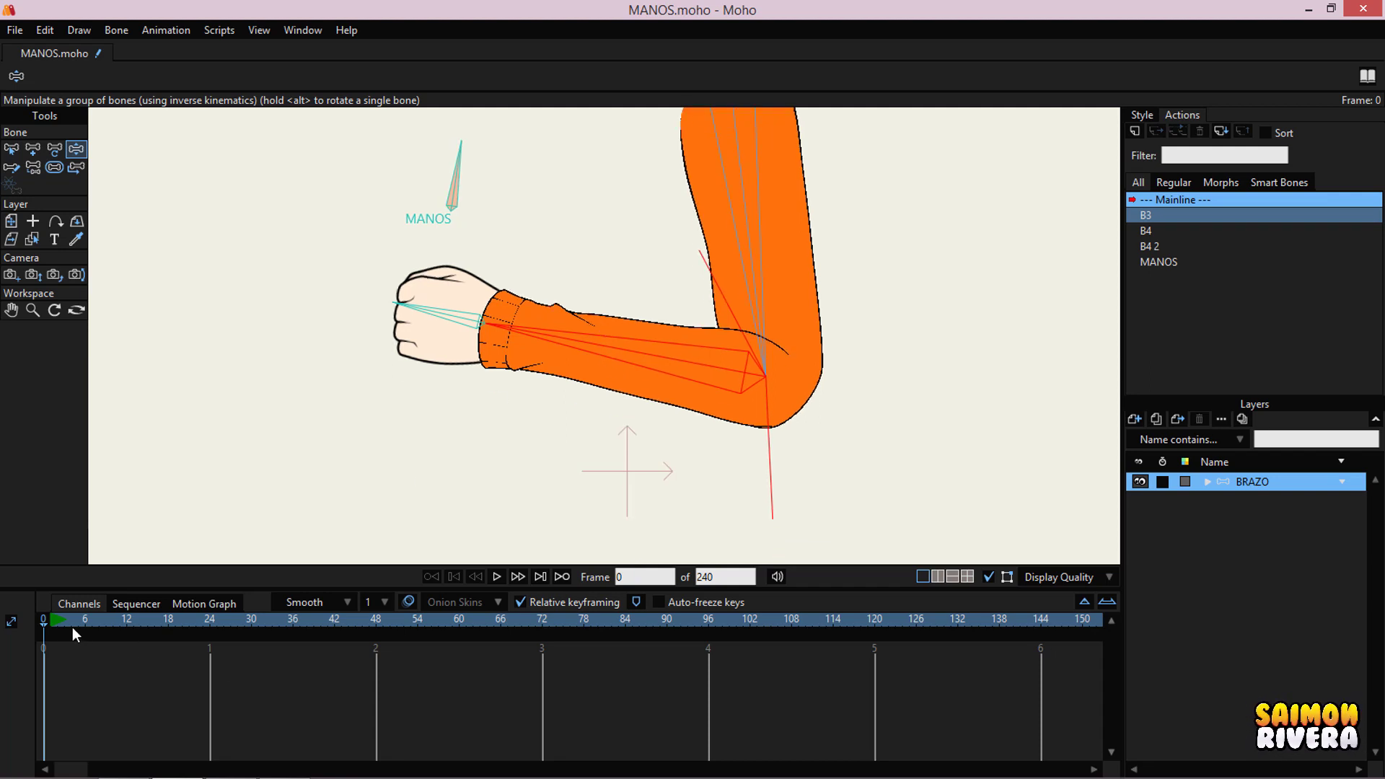
- At frame 1, adjust the hand bone and rotate the MANOS bone to switch the hand to MANO 2
{"action": "left_click", "coordinate": [52, 621]}
{"action": "left_click_drag", "start_coordinate": [495, 458], "coordinate": [451, 328]}
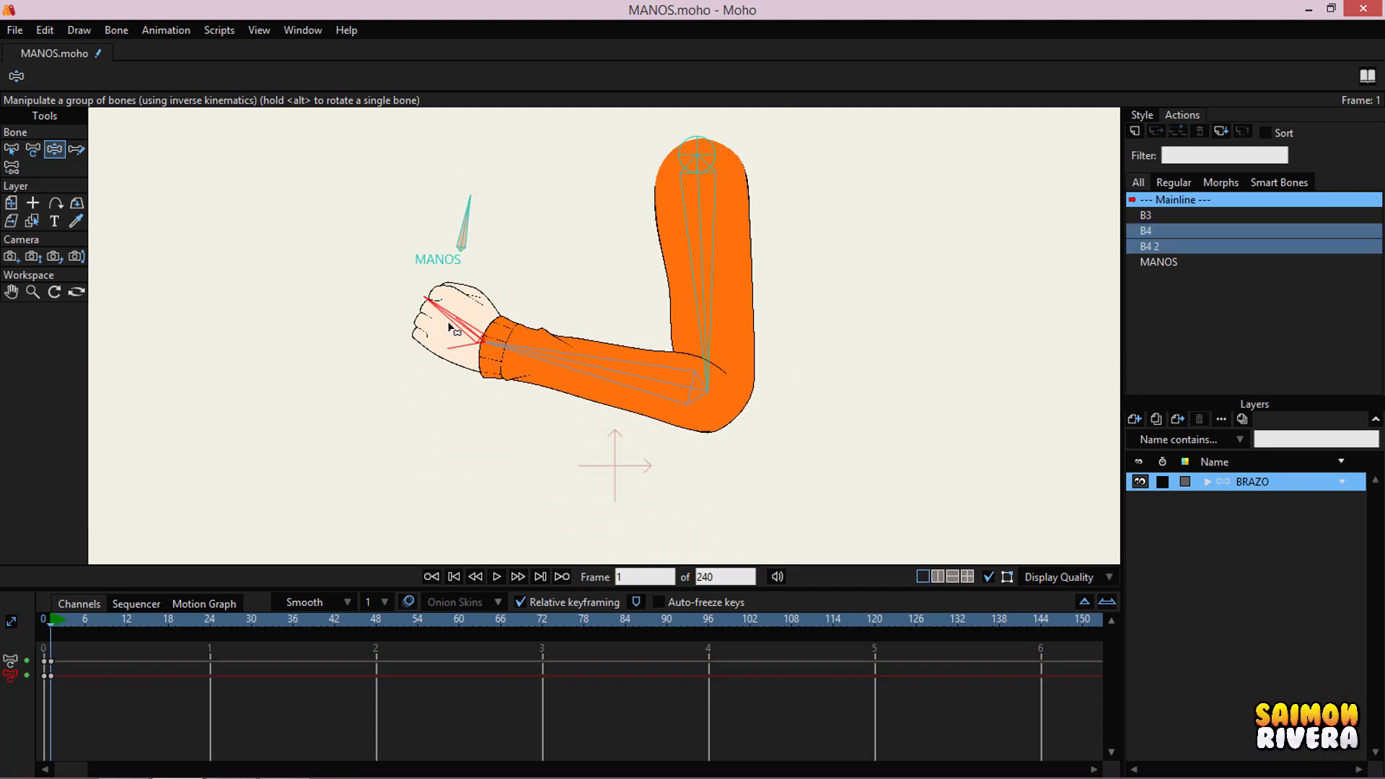
{"action": "scroll", "coordinate": [453, 326], "scroll_direction": "down", "scroll_amount": 3}
{"action": "scroll", "coordinate": [495, 285], "scroll_direction": "up", "scroll_amount": 5}
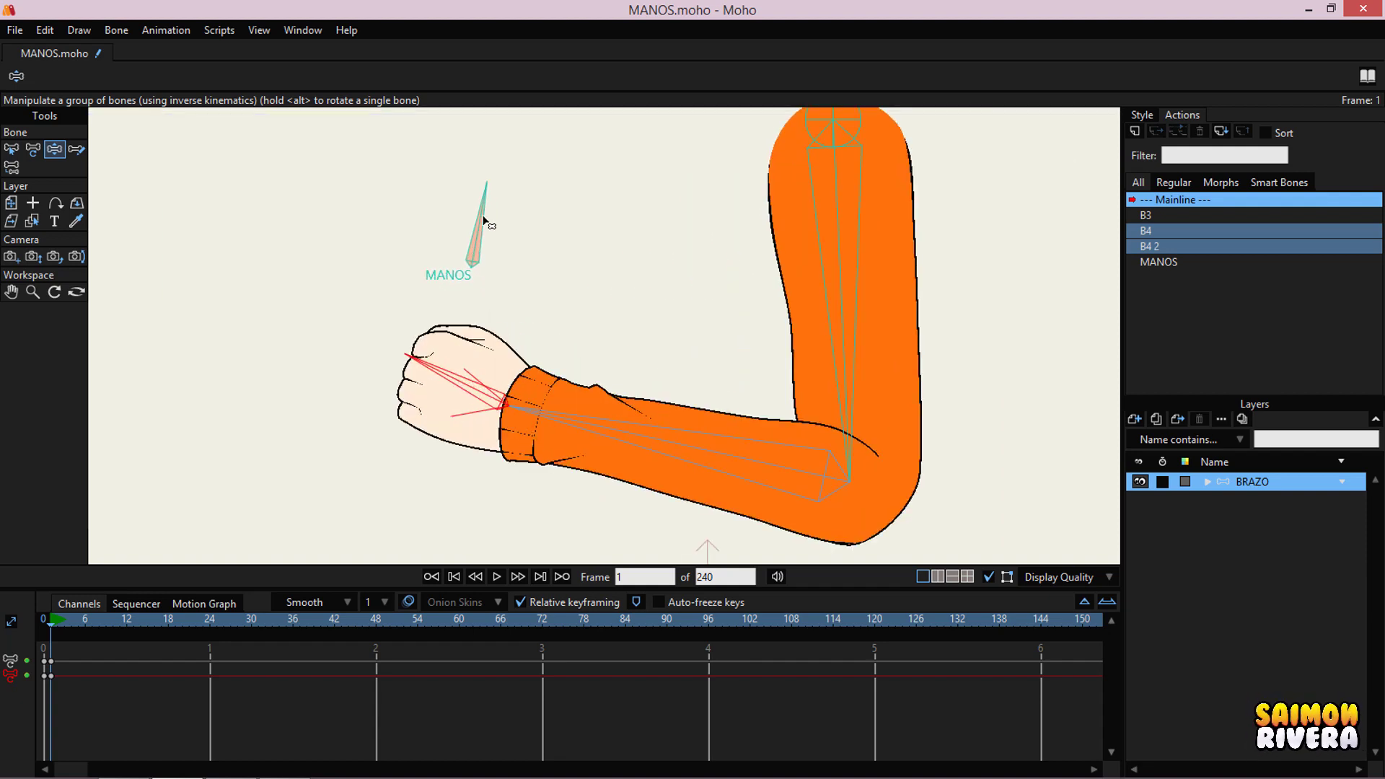
{"action": "mouse_move", "coordinate": [499, 197]}
{"action": "left_mouse_down"}
{"action": "mouse_move", "coordinate": [495, 185]}
{"action": "mouse_move", "coordinate": [526, 211]}
{"action": "left_mouse_up"}
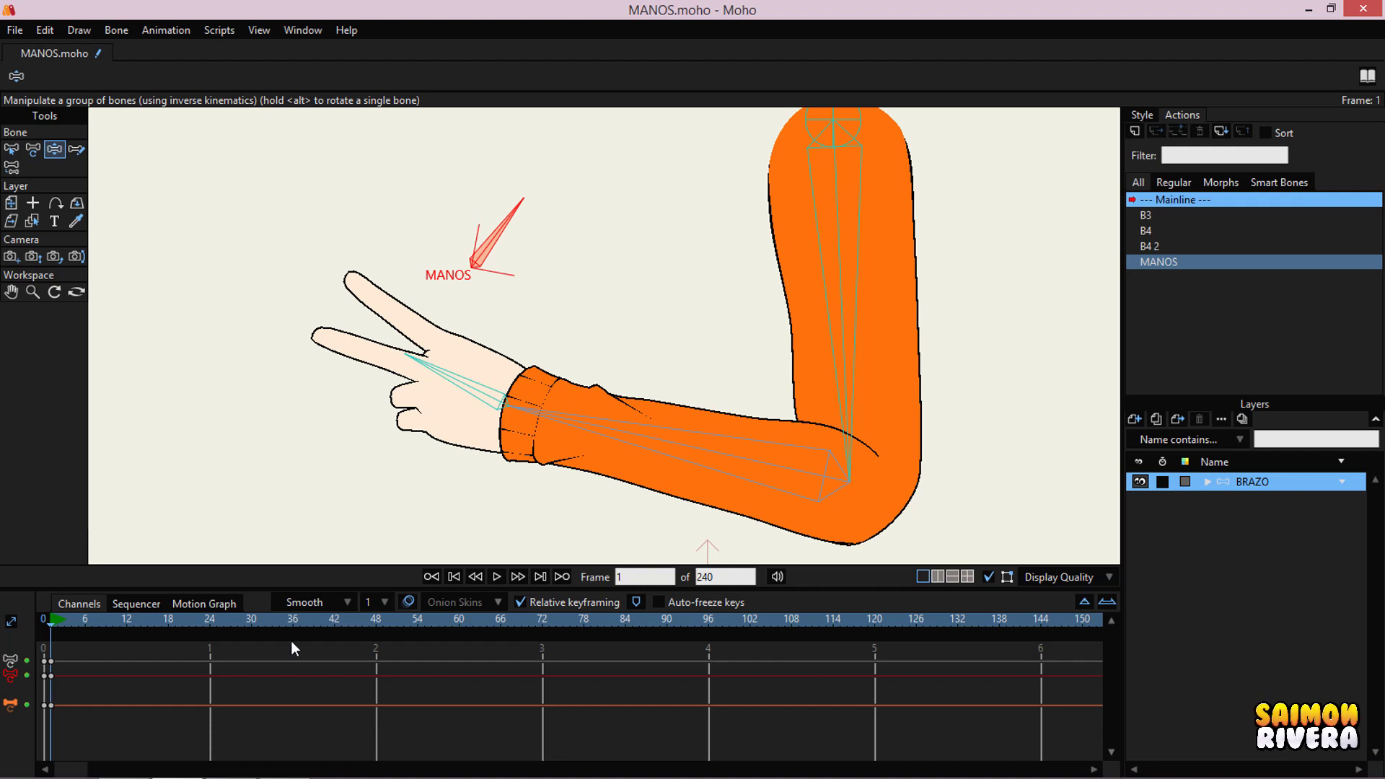
- At frame 18, rotate the MANOS bone to switch the hand to MANO 6, checking the active drawing inside BRAZO
{"action": "left_click", "coordinate": [169, 624]}
{"action": "left_click", "coordinate": [1208, 482]}
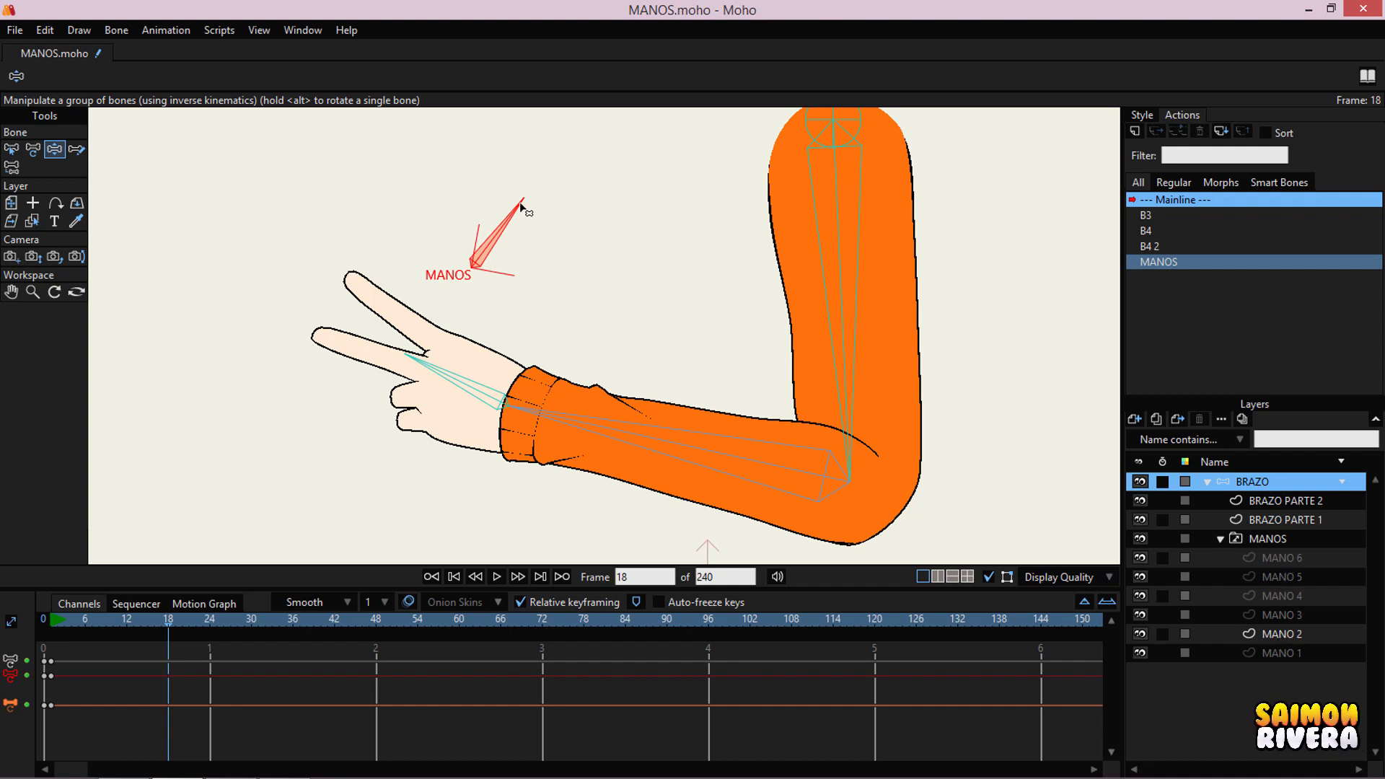
{"action": "left_click_drag", "start_coordinate": [520, 206], "coordinate": [557, 283]}
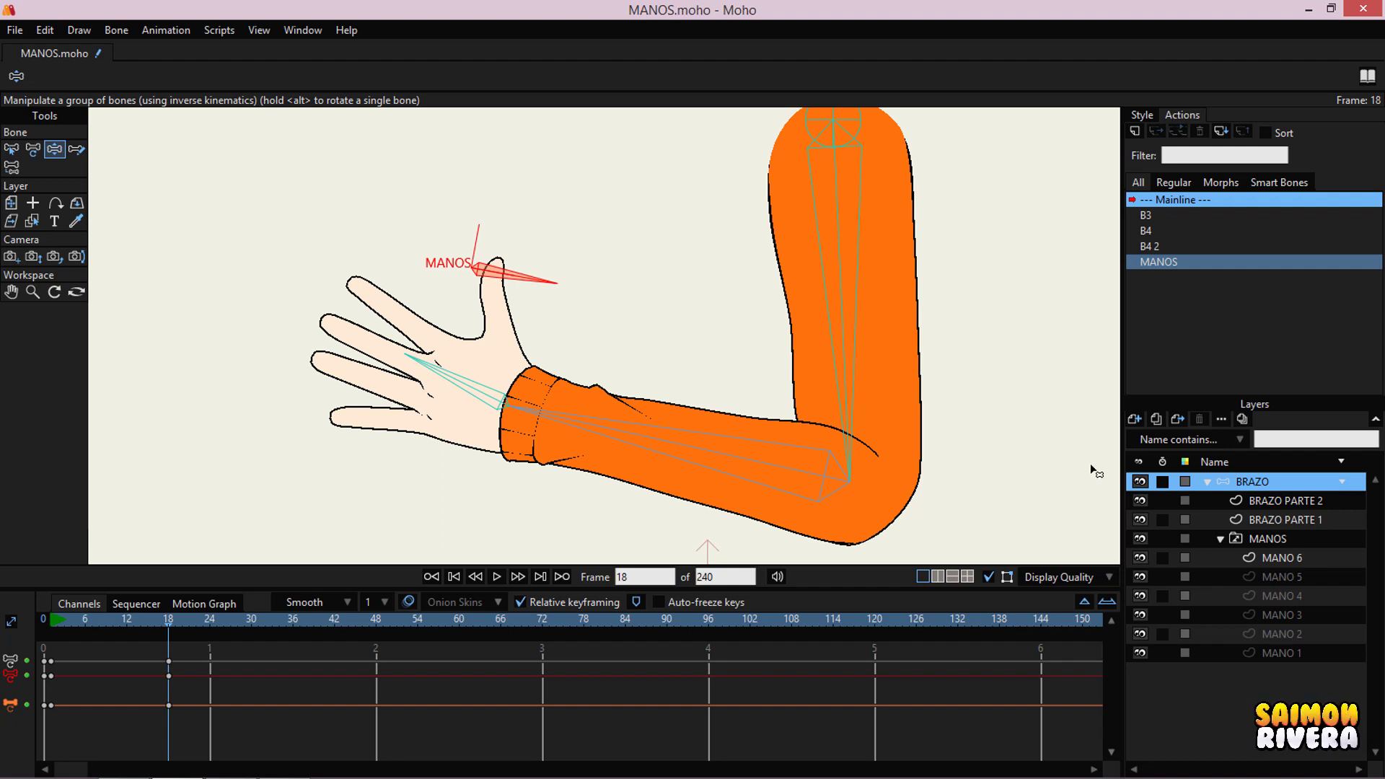
{"action": "left_click", "coordinate": [1208, 482]}
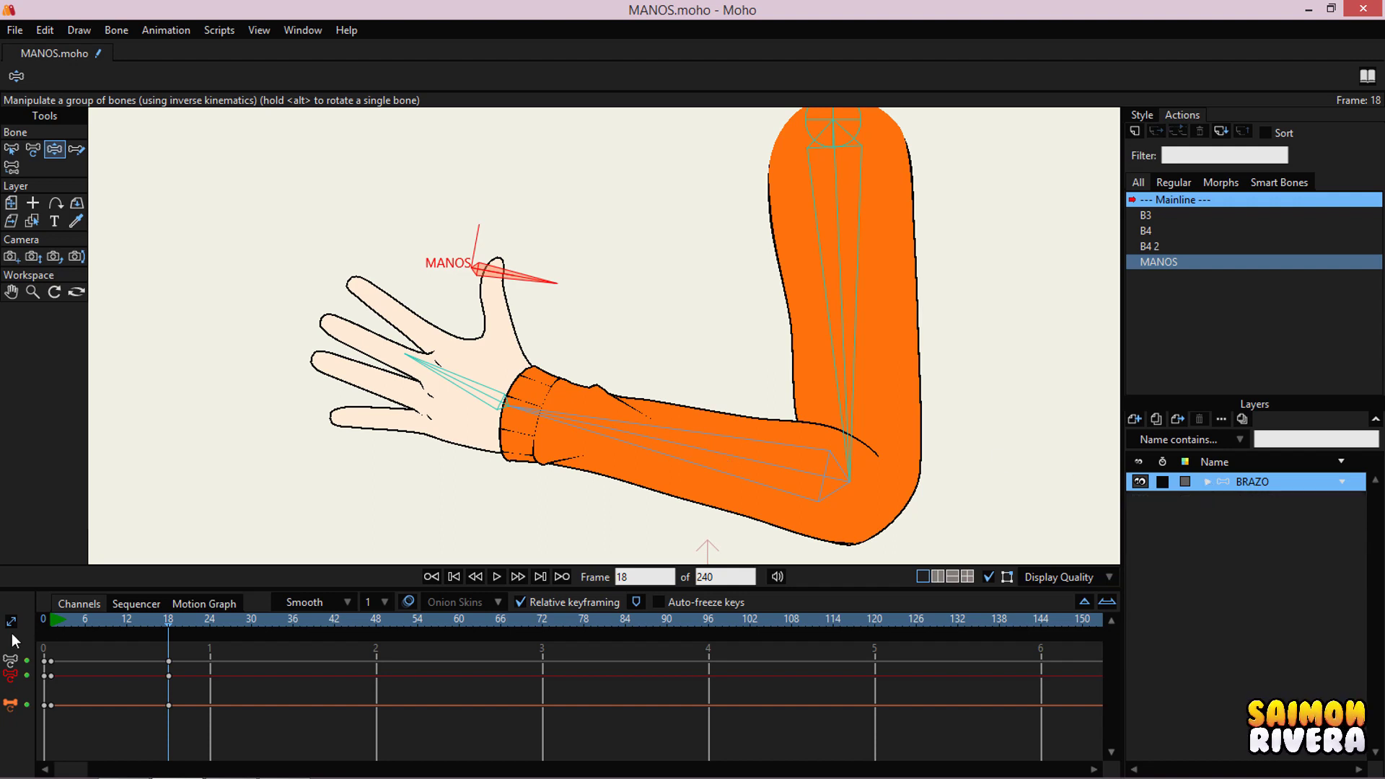
- Scrub the hand switch from frame 1 to 18 and delete the keys at frame 18
{"action": "left_click", "coordinate": [54, 625]}
{"action": "left_click_drag", "start_coordinate": [56, 620], "coordinate": [169, 621]}
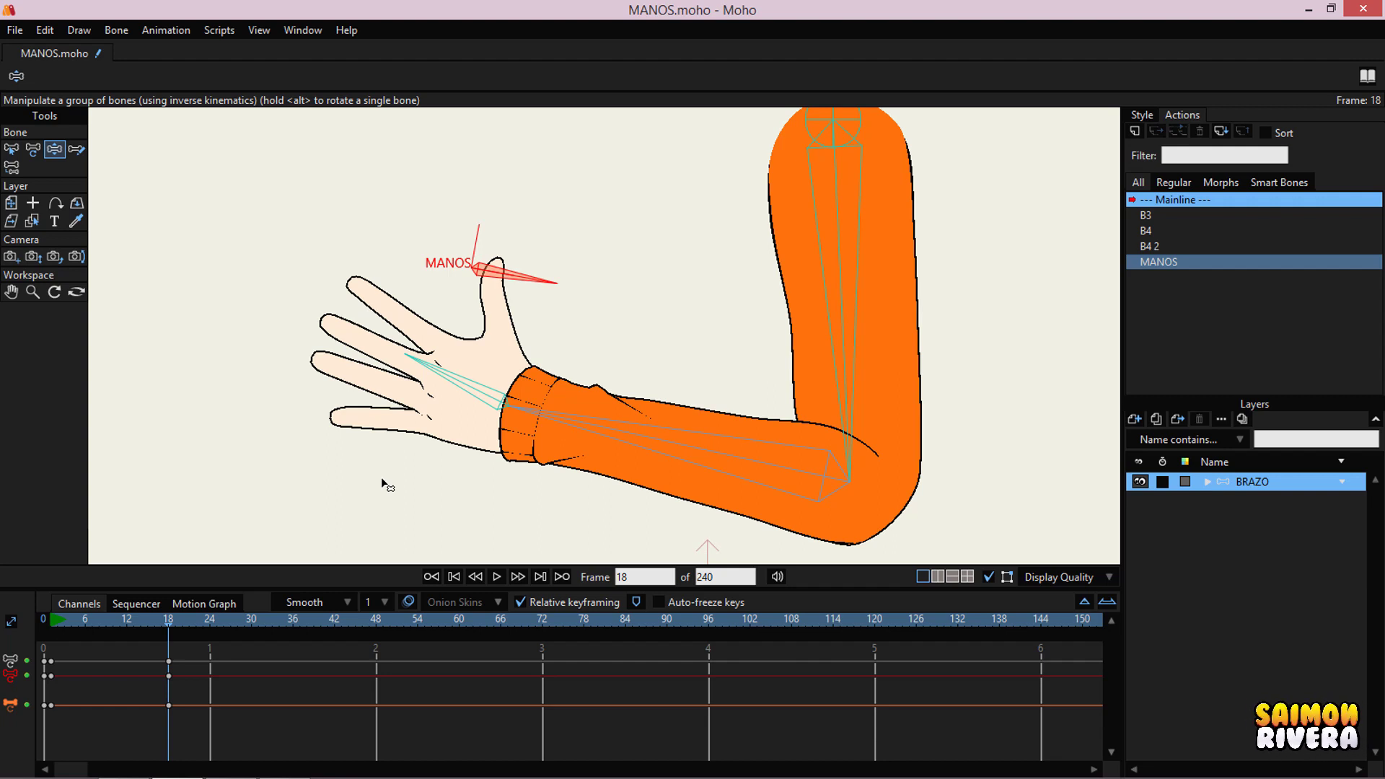
{"action": "left_click_drag", "start_coordinate": [145, 658], "coordinate": [141, 649]}
{"action": "key", "text": "Delete"}
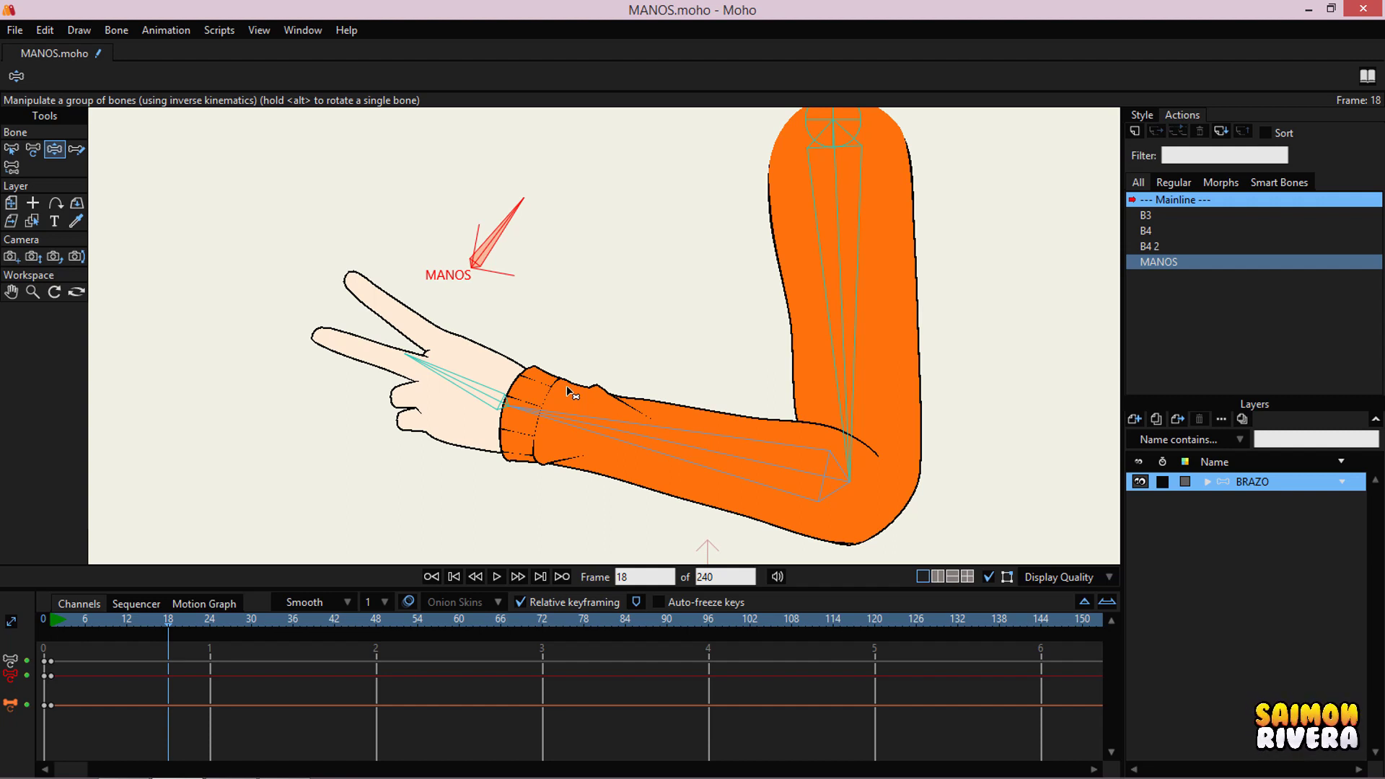
- Expand the BRAZO layer and key the MANOS bone at frame 24, keeping the MANO 2 pose
{"action": "left_click_drag", "start_coordinate": [486, 347], "coordinate": [496, 324]}
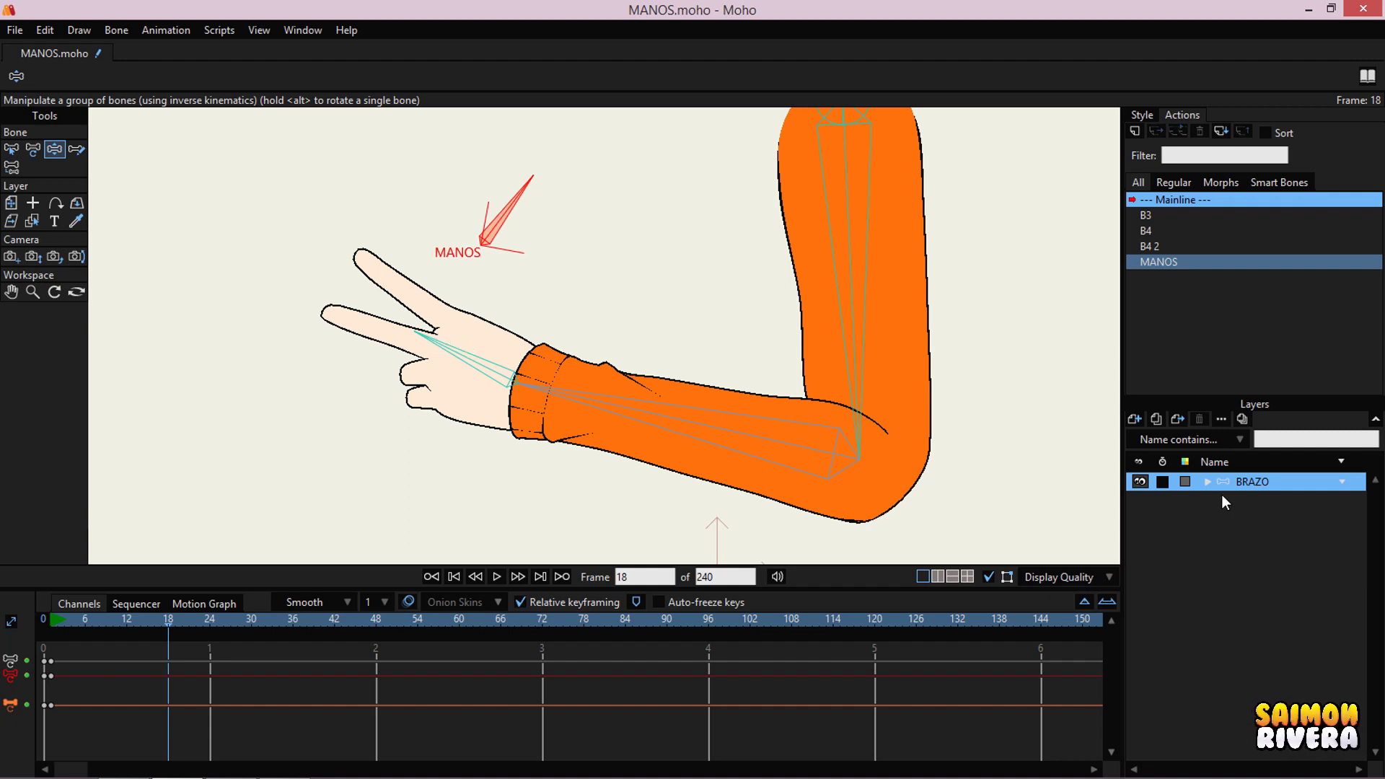
{"action": "left_click", "coordinate": [1206, 481]}
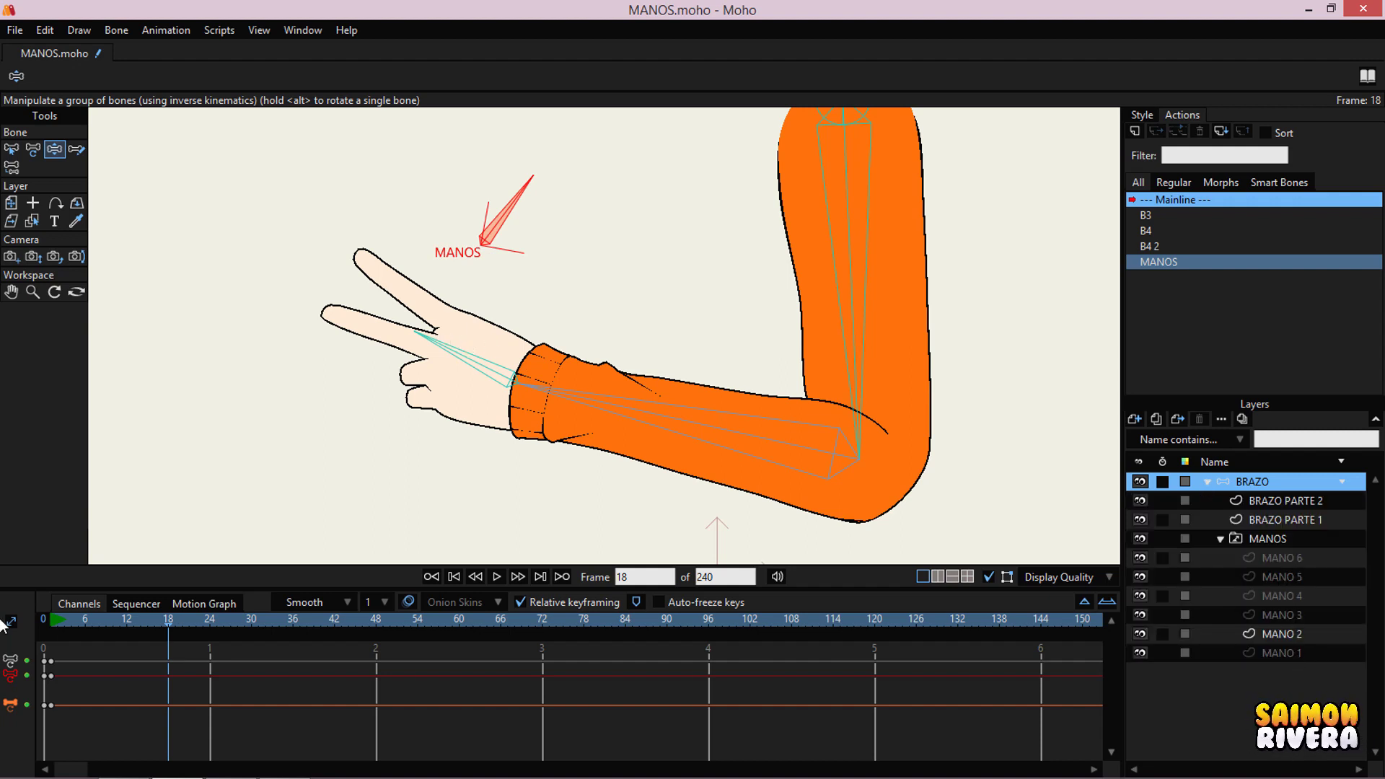
{"action": "left_click_drag", "start_coordinate": [81, 619], "coordinate": [209, 618]}
{"action": "left_click_drag", "start_coordinate": [430, 480], "coordinate": [430, 513]}
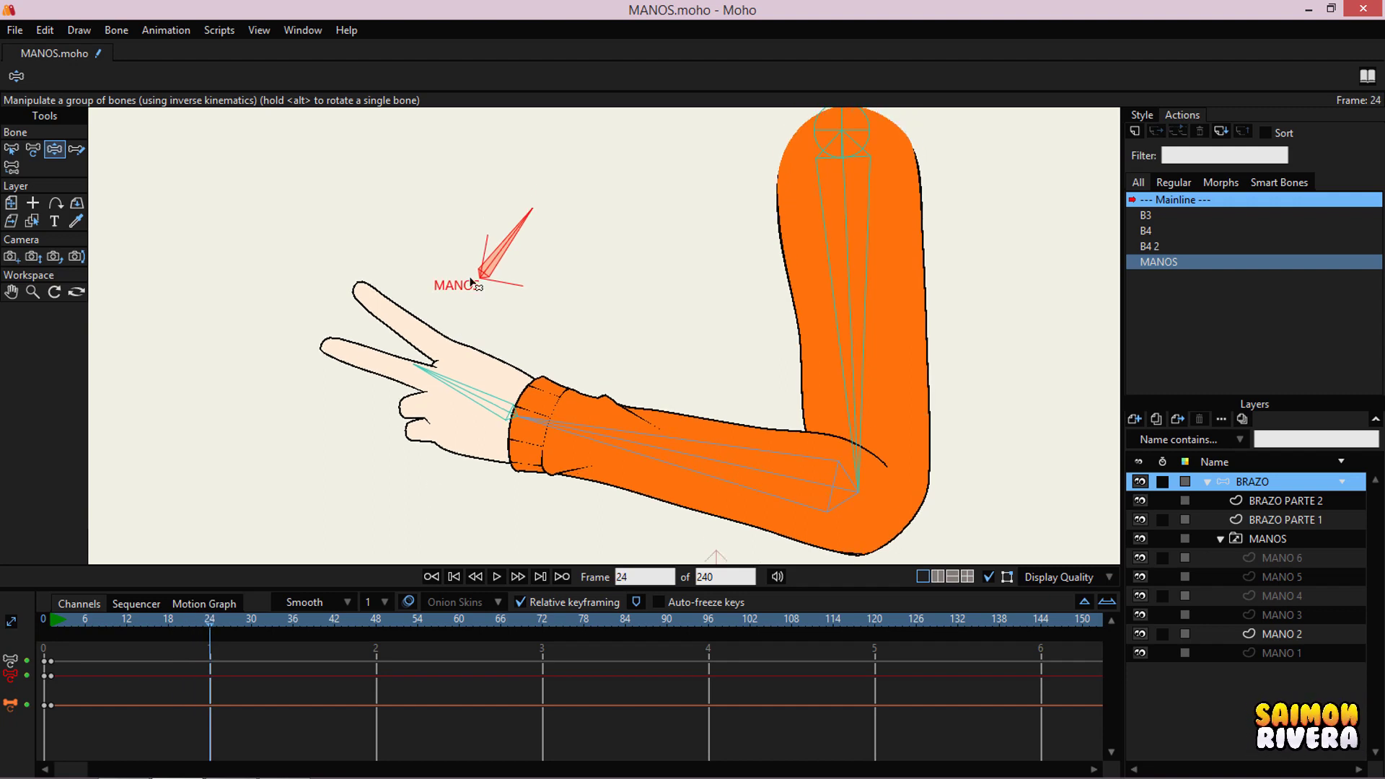
{"action": "left_click", "coordinate": [498, 246]}
- Pose the forearm lower at frame 12 and rotate the hand bone downward at frame 24
{"action": "left_click", "coordinate": [50, 625]}
{"action": "left_click_drag", "start_coordinate": [50, 624], "coordinate": [126, 648]}
{"action": "scroll", "coordinate": [341, 505], "scroll_direction": "down", "scroll_amount": 2}
{"action": "left_click_drag", "start_coordinate": [599, 380], "coordinate": [564, 466]}
{"action": "left_click_drag", "start_coordinate": [562, 434], "coordinate": [559, 388]}
{"action": "mouse_move", "coordinate": [413, 459]}
{"action": "left_mouse_down"}
{"action": "mouse_move", "coordinate": [403, 498]}
{"action": "mouse_move", "coordinate": [429, 458]}
{"action": "left_mouse_up"}
{"action": "left_click_drag", "start_coordinate": [70, 621], "coordinate": [212, 639]}
{"action": "left_click_drag", "start_coordinate": [311, 509], "coordinate": [321, 476]}
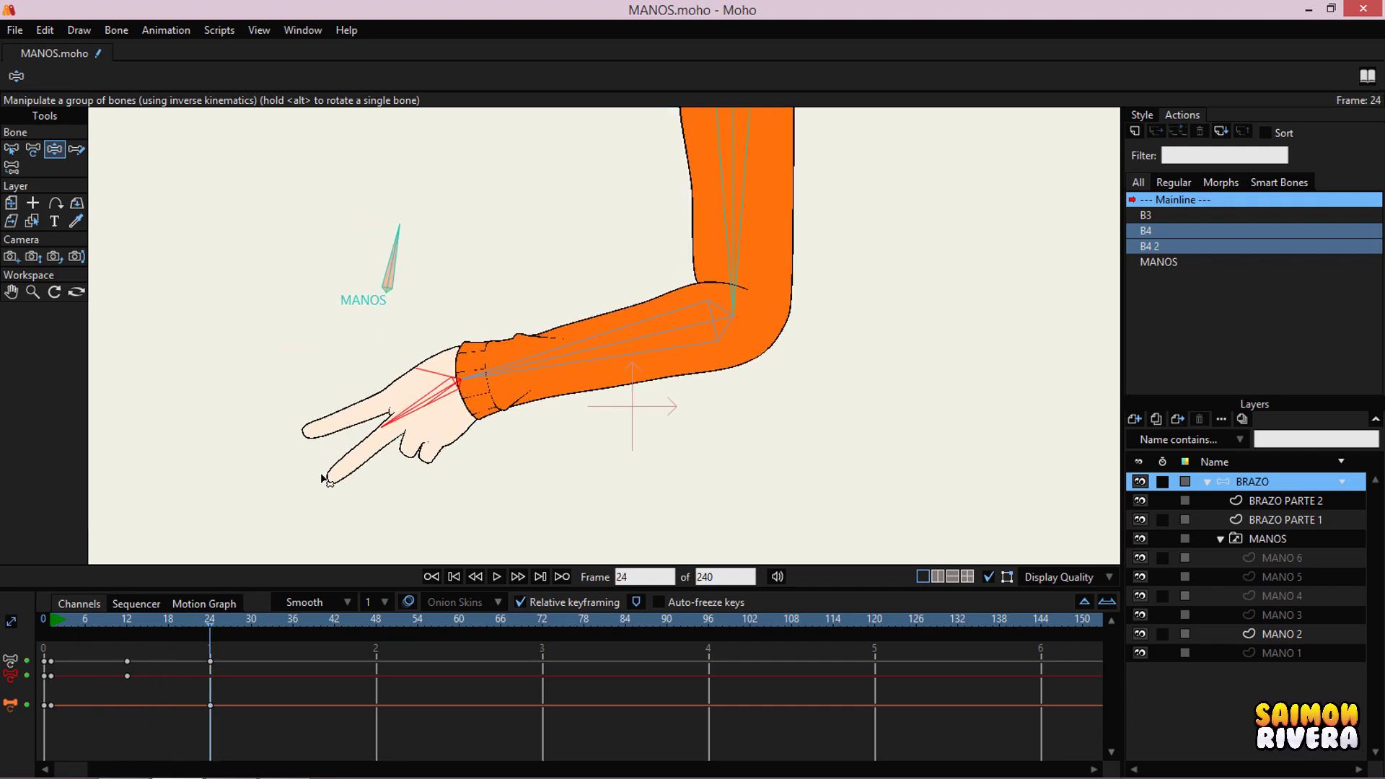
- Rotate the MANOS bone at frame 25 to switch the hand to MANO 6, and return to frame 1
{"action": "left_click", "coordinate": [215, 621]}
{"action": "left_click_drag", "start_coordinate": [395, 205], "coordinate": [453, 309]}
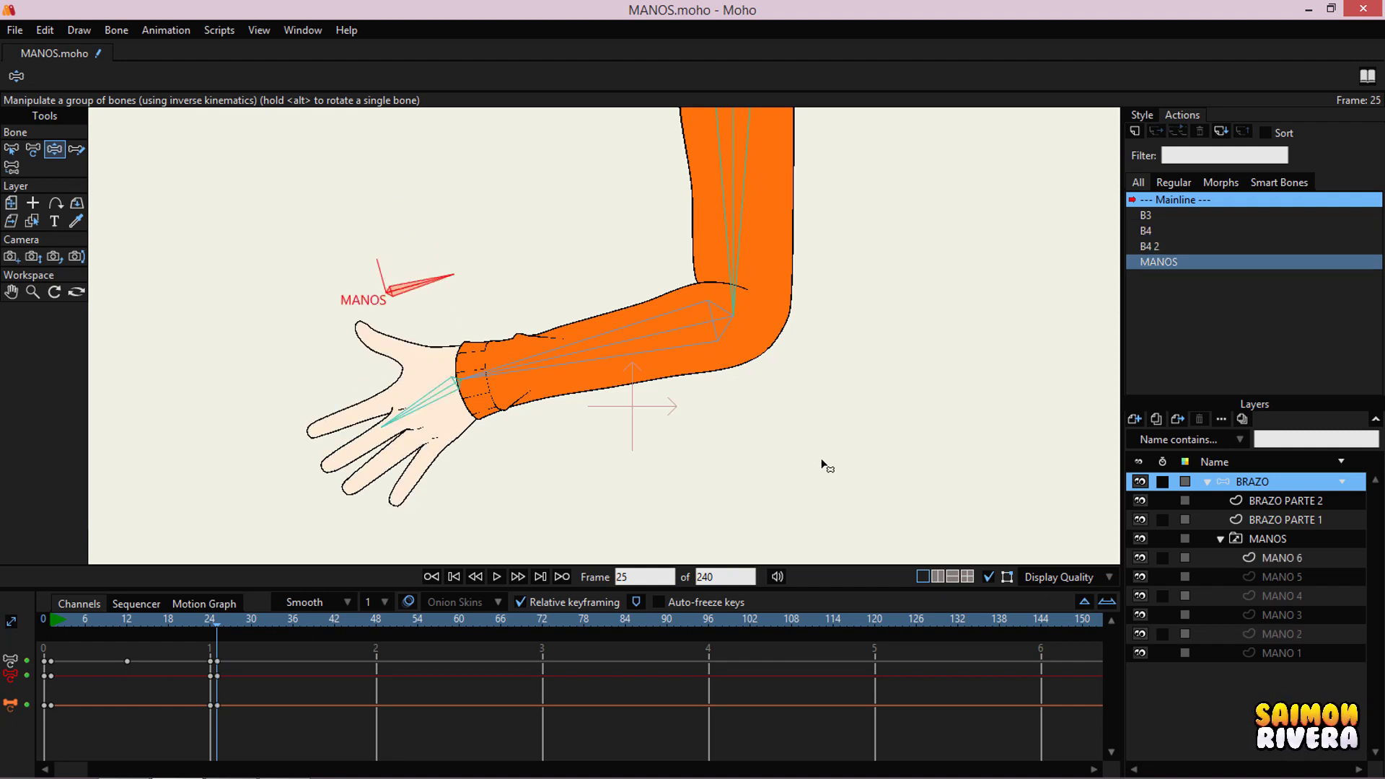
{"action": "left_click", "coordinate": [55, 622]}
{"action": "scroll", "coordinate": [420, 430], "scroll_direction": "down", "scroll_amount": 5}
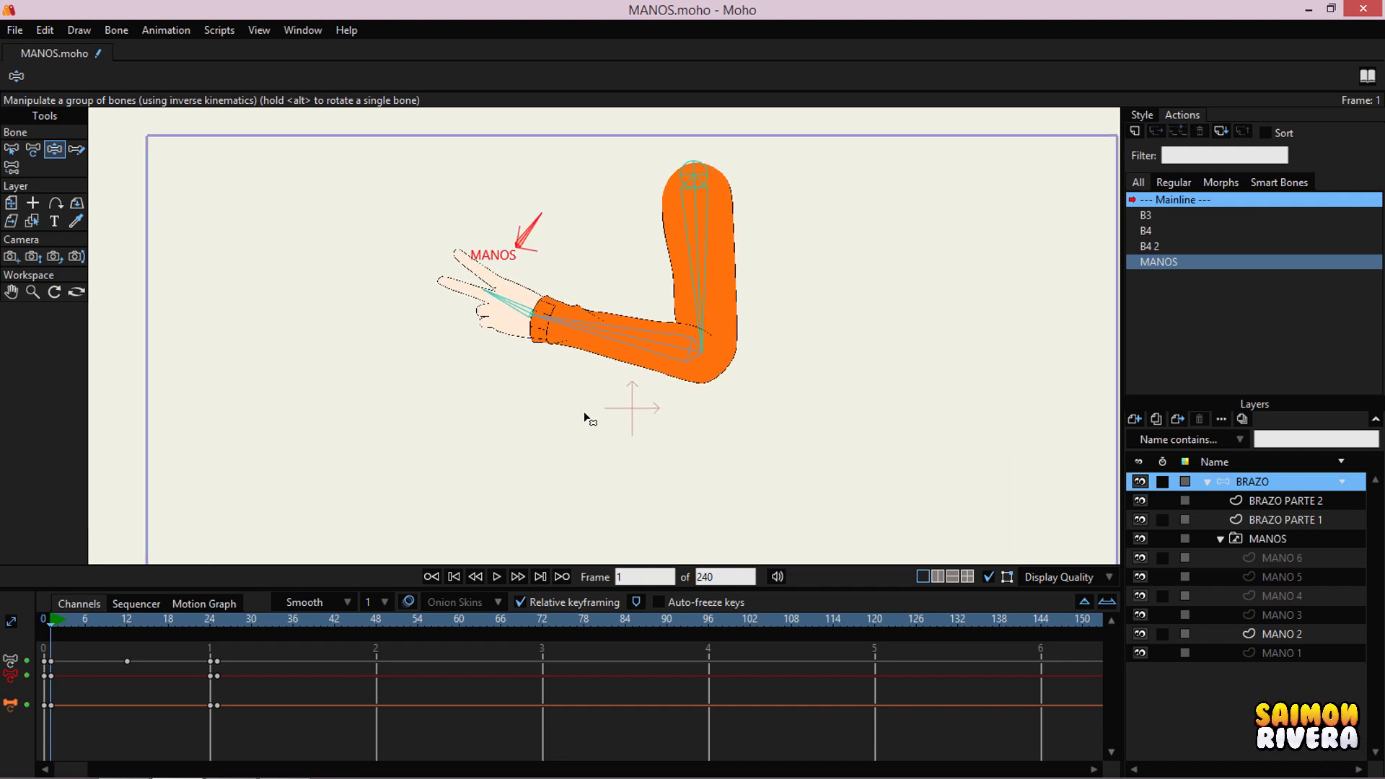
- Play back the animation, and at frame 42 raise the forearm and rotate the hand bone upward
{"action": "left_click", "coordinate": [499, 576]}
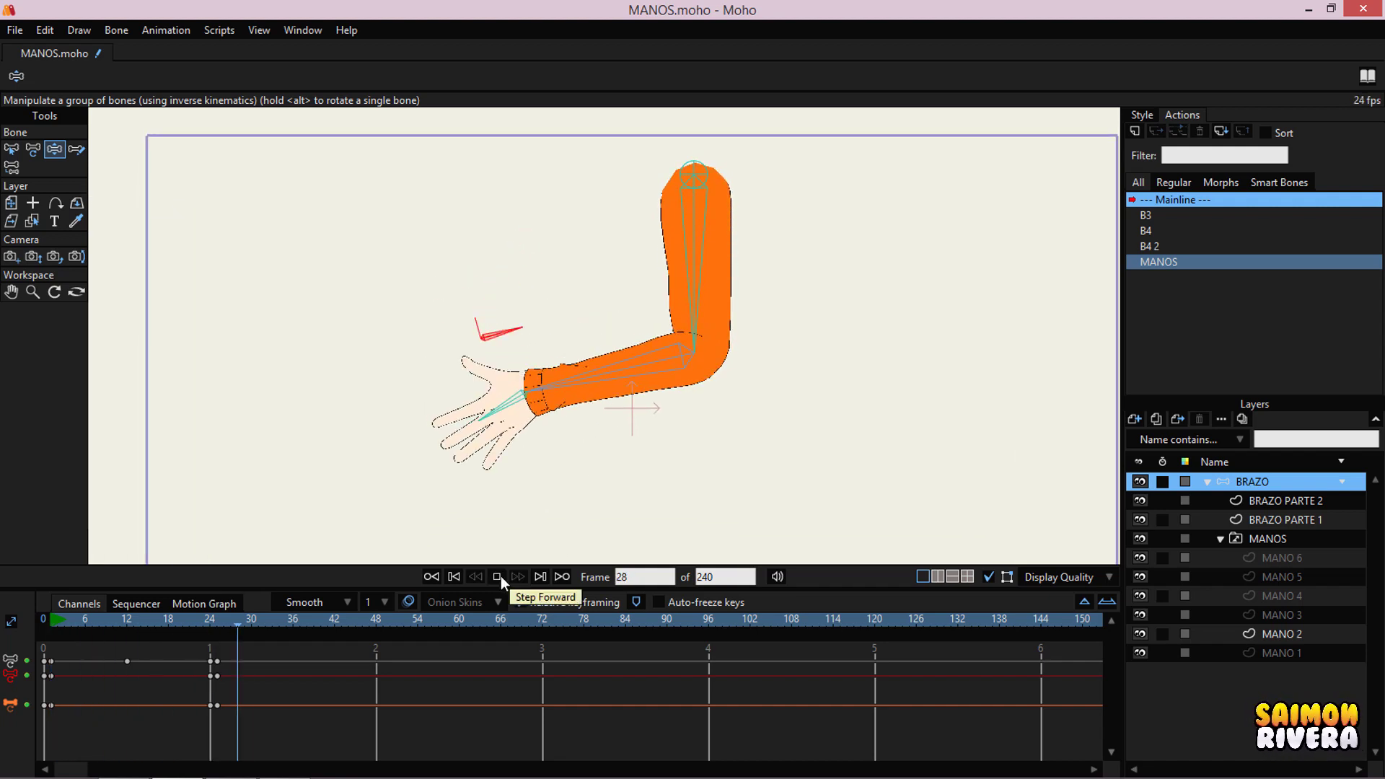
{"action": "left_click", "coordinate": [501, 576]}
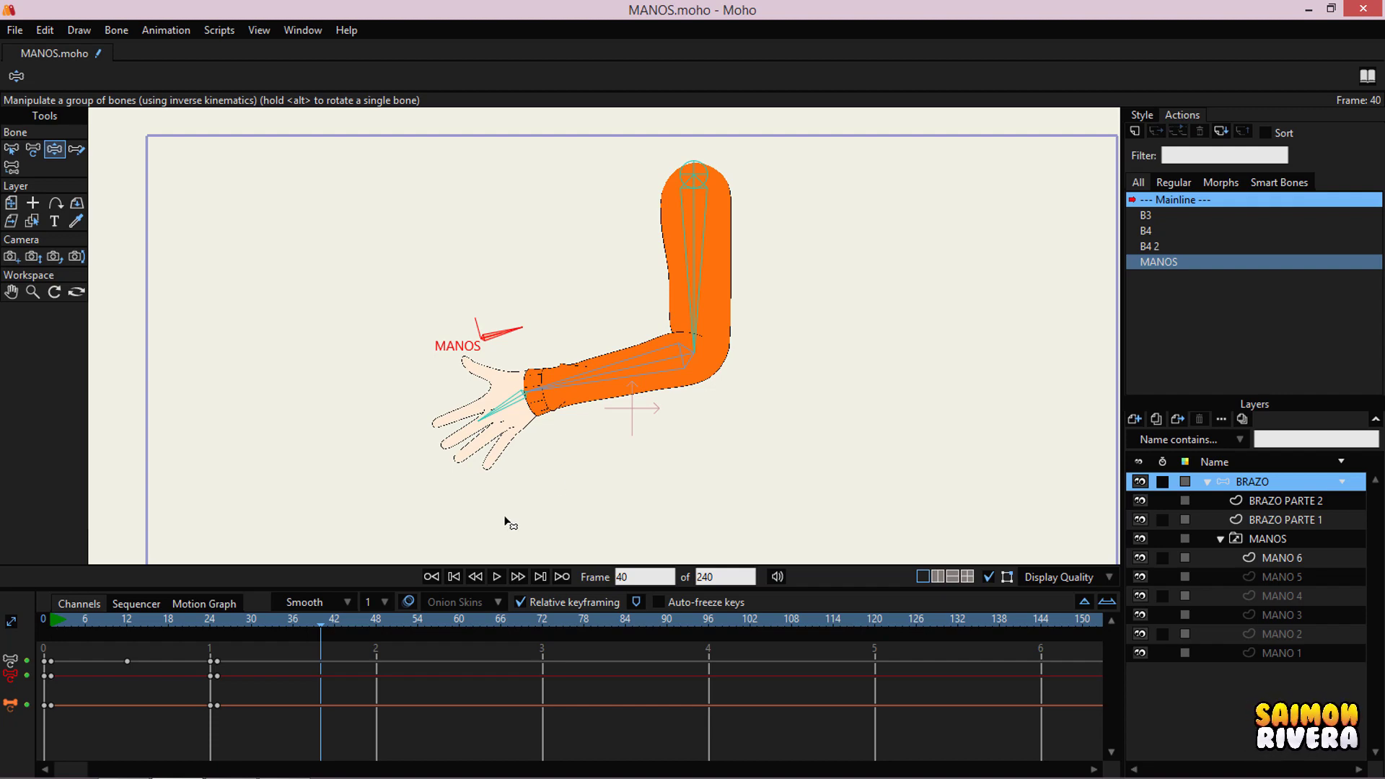
{"action": "left_click_drag", "start_coordinate": [213, 620], "coordinate": [335, 620]}
{"action": "scroll", "coordinate": [592, 375], "scroll_direction": "up", "scroll_amount": 5}
{"action": "mouse_move", "coordinate": [575, 404]}
{"action": "left_mouse_down"}
{"action": "mouse_move", "coordinate": [590, 229]}
{"action": "mouse_move", "coordinate": [580, 385]}
{"action": "left_mouse_up"}
{"action": "left_click_drag", "start_coordinate": [421, 409], "coordinate": [405, 337]}
{"action": "left_click_drag", "start_coordinate": [446, 406], "coordinate": [414, 337]}
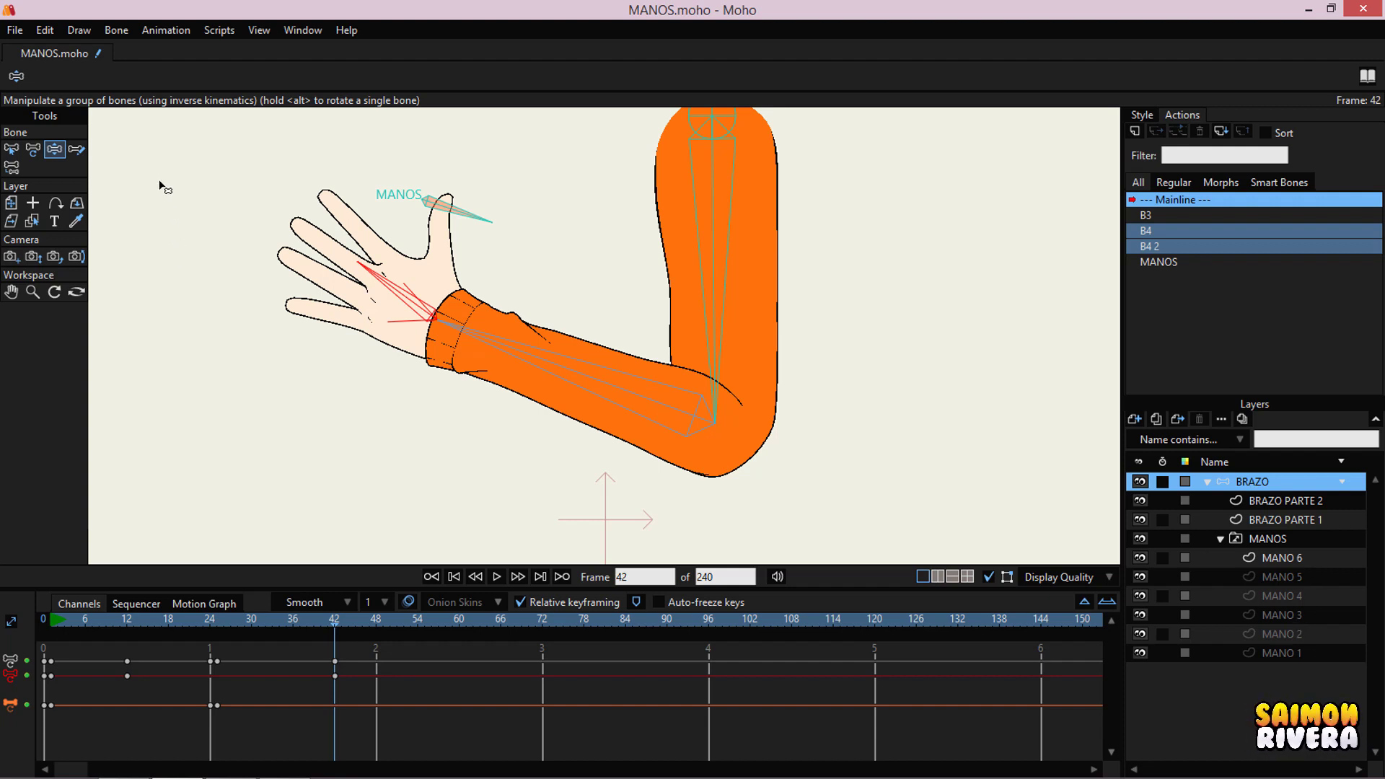
- Key the MANOS bone at frame 42 and rotate it at frame 43 to switch the hand to MANO 3
{"action": "left_click", "coordinate": [514, 265]}
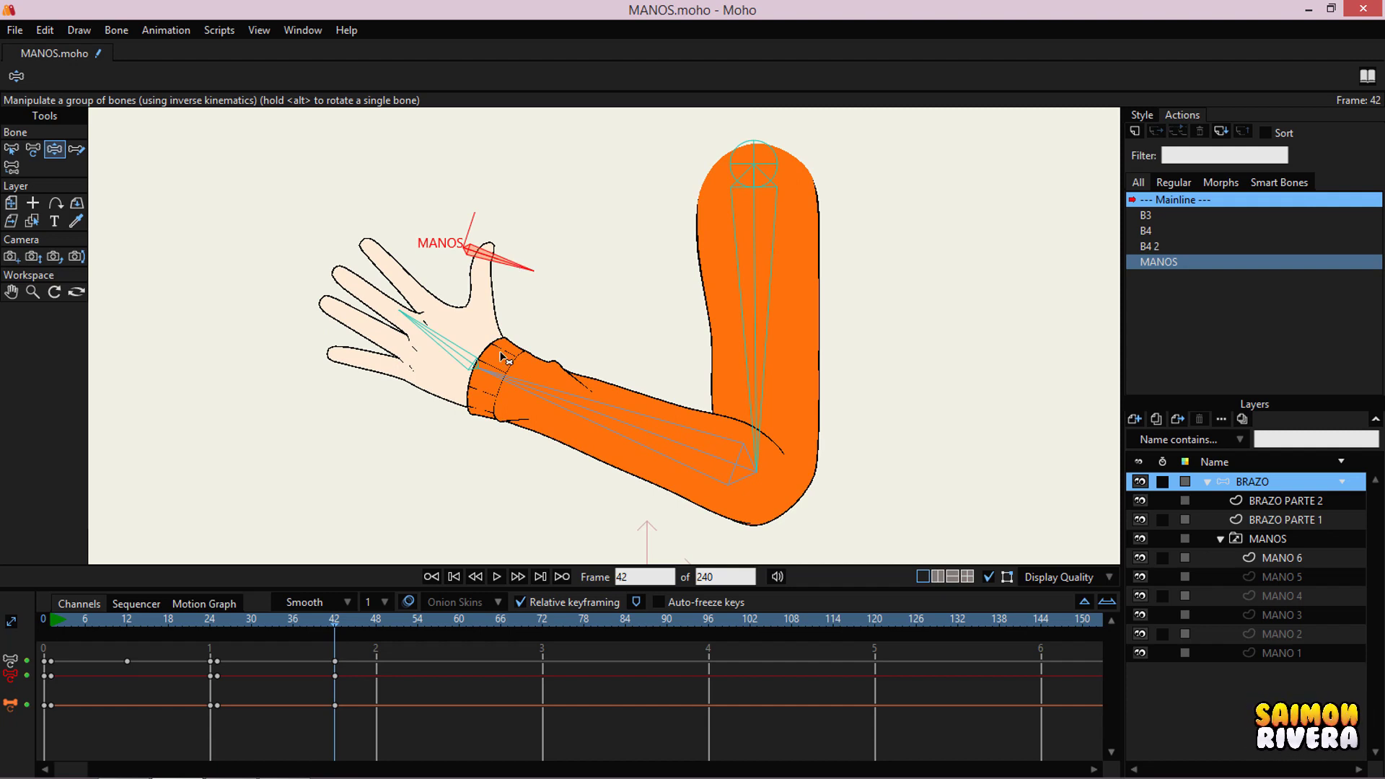
{"action": "left_click", "coordinate": [307, 625]}
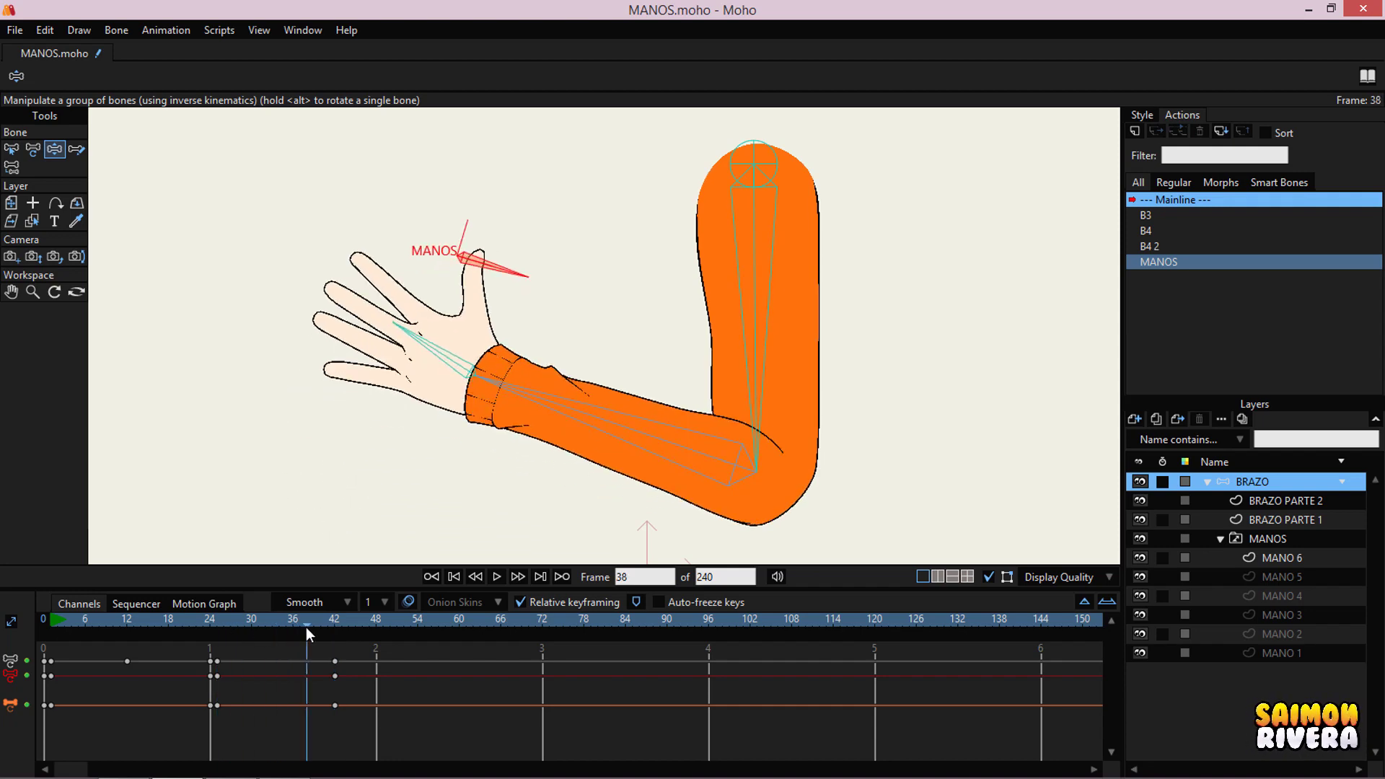
{"action": "mouse_move", "coordinate": [306, 626]}
{"action": "left_mouse_down"}
{"action": "mouse_move", "coordinate": [262, 631]}
{"action": "mouse_move", "coordinate": [340, 633]}
{"action": "left_mouse_up"}
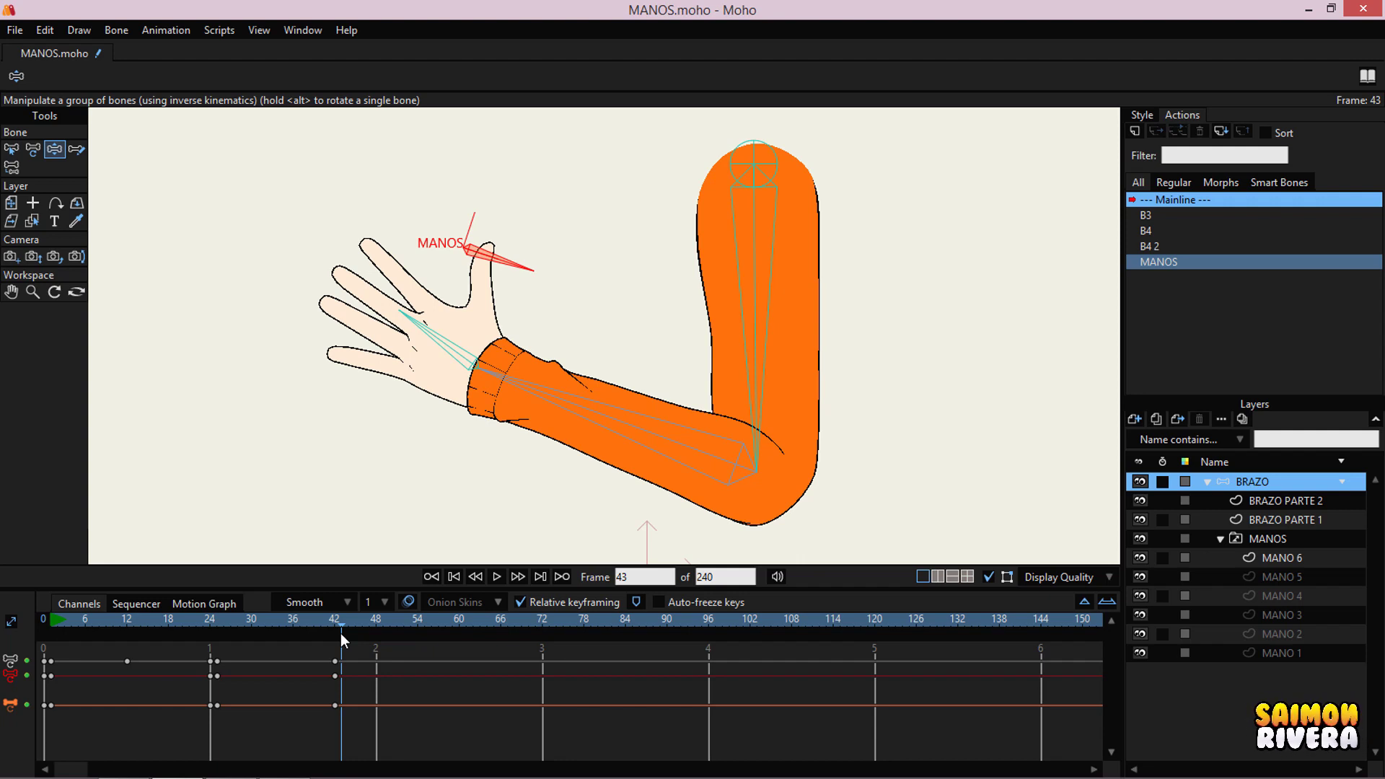
{"action": "left_click_drag", "start_coordinate": [526, 267], "coordinate": [533, 220]}
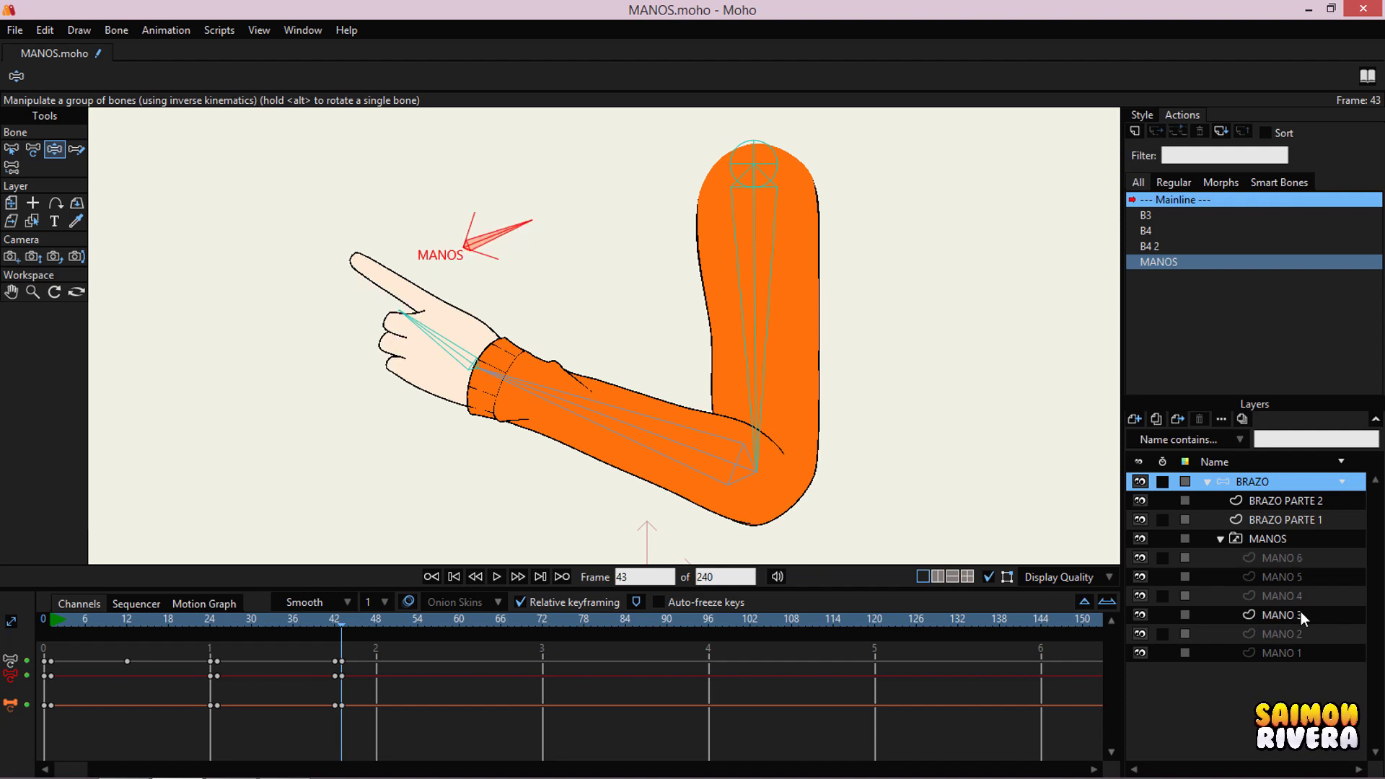
- Return to frame 1, hide the bone overlay and play back the arm animation
{"action": "scroll", "coordinate": [386, 406], "scroll_direction": "down", "scroll_amount": 2}
{"action": "left_click_drag", "start_coordinate": [386, 406], "coordinate": [522, 308]}
{"action": "left_click", "coordinate": [53, 623]}
{"action": "left_click", "coordinate": [53, 623]}
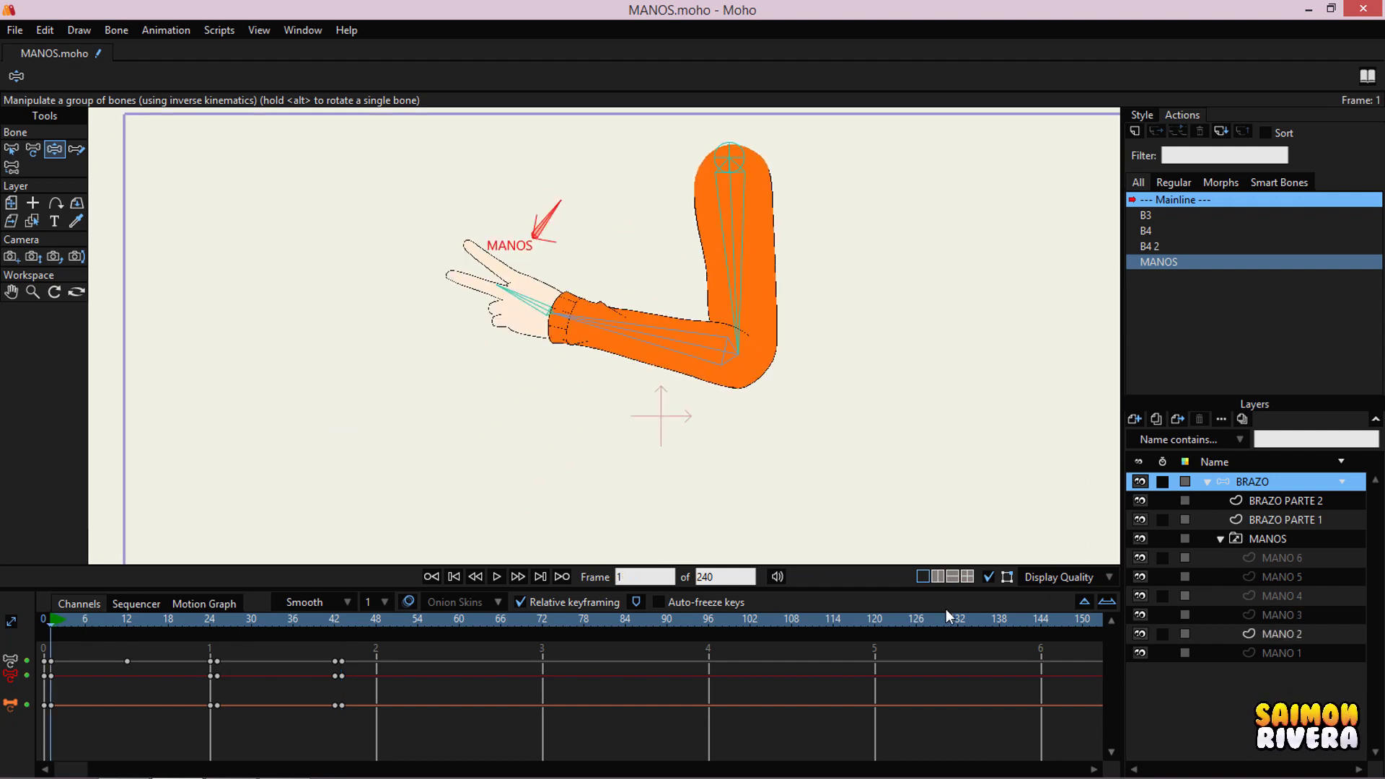
{"action": "left_click", "coordinate": [985, 575]}
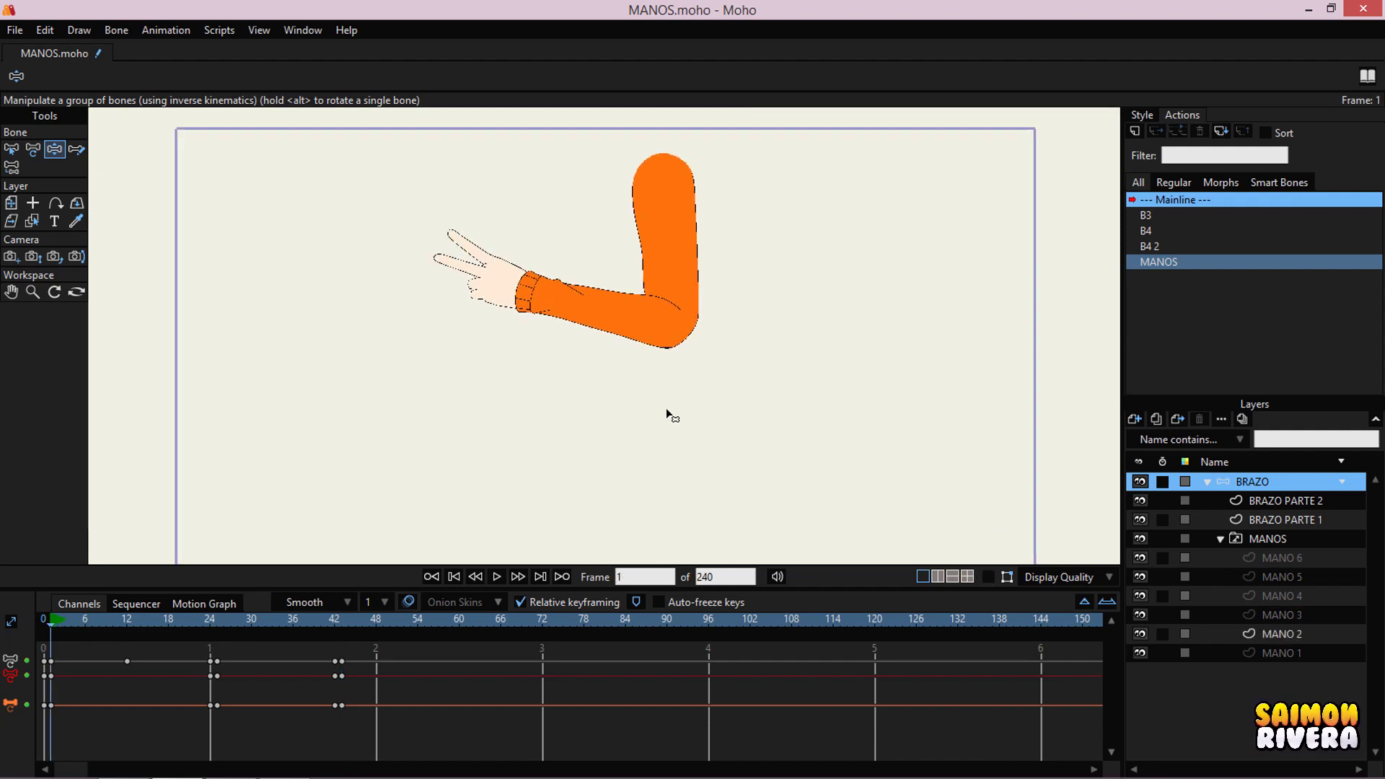
{"action": "left_click", "coordinate": [497, 576]}
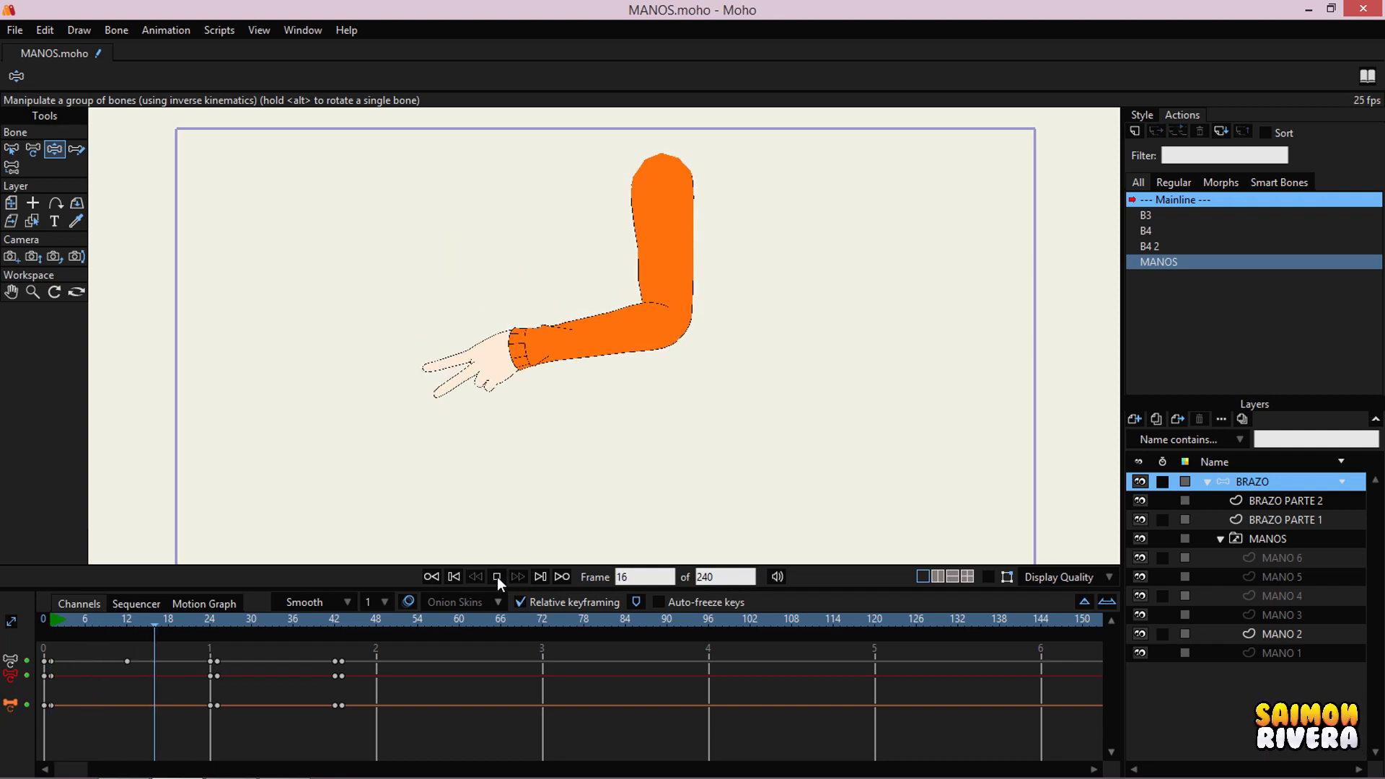
{"action": "left_click", "coordinate": [496, 577]}
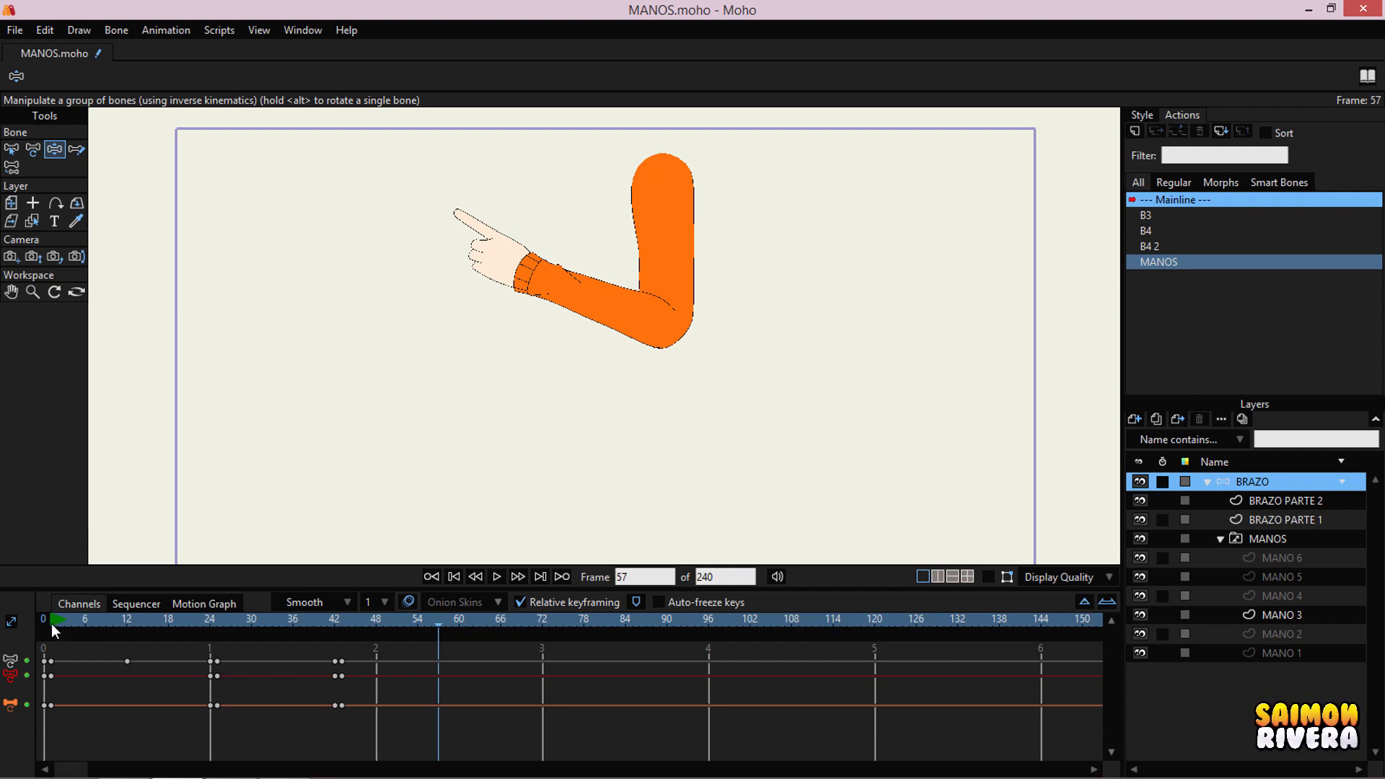
- Show the bone overlay again and adjust the rotation of the BRAZO layer's hand bone at frame 60
{"action": "left_click_drag", "start_coordinate": [50, 623], "coordinate": [460, 649]}
{"action": "left_click", "coordinate": [1221, 540]}
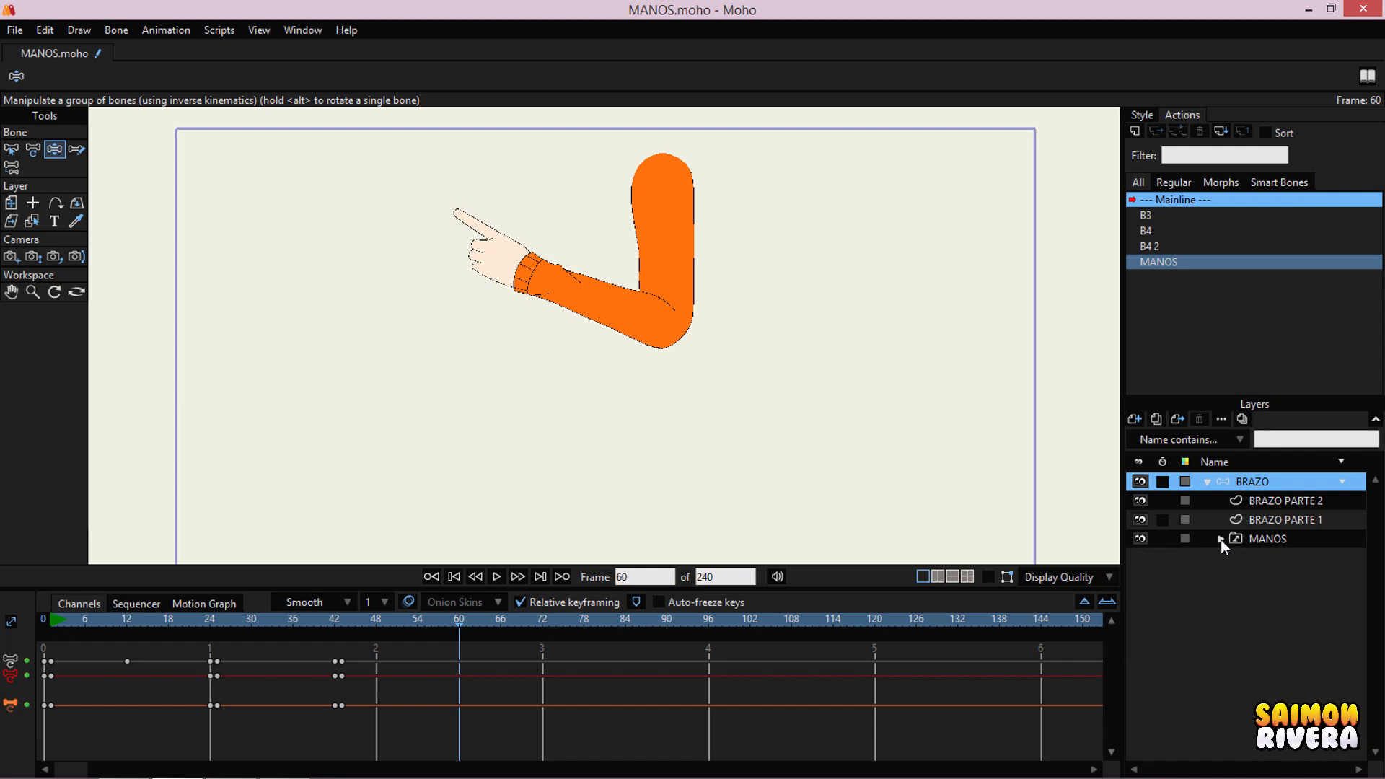
{"action": "left_click", "coordinate": [1243, 538]}
{"action": "left_click", "coordinate": [987, 578]}
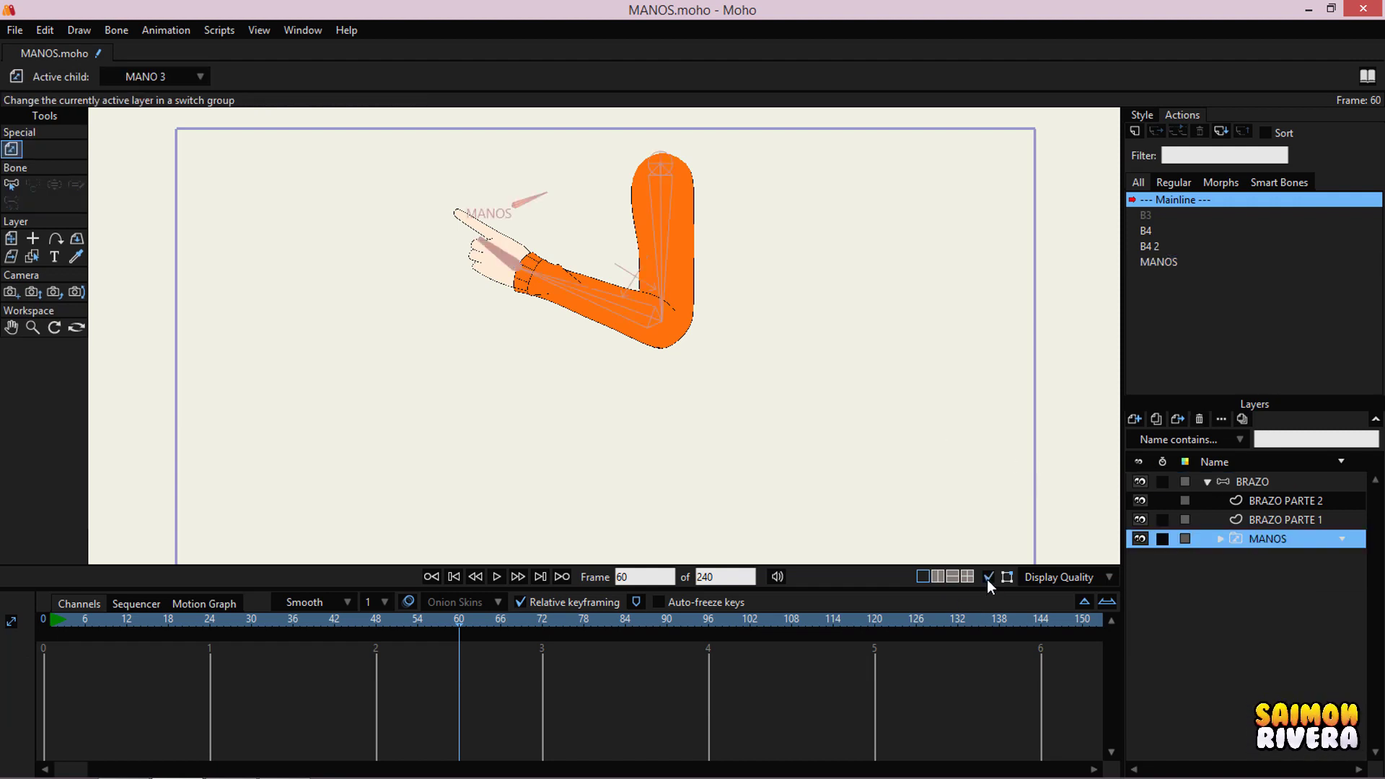
{"action": "scroll", "coordinate": [623, 305], "scroll_direction": "up", "scroll_amount": 3}
{"action": "left_click_drag", "start_coordinate": [622, 305], "coordinate": [769, 466]}
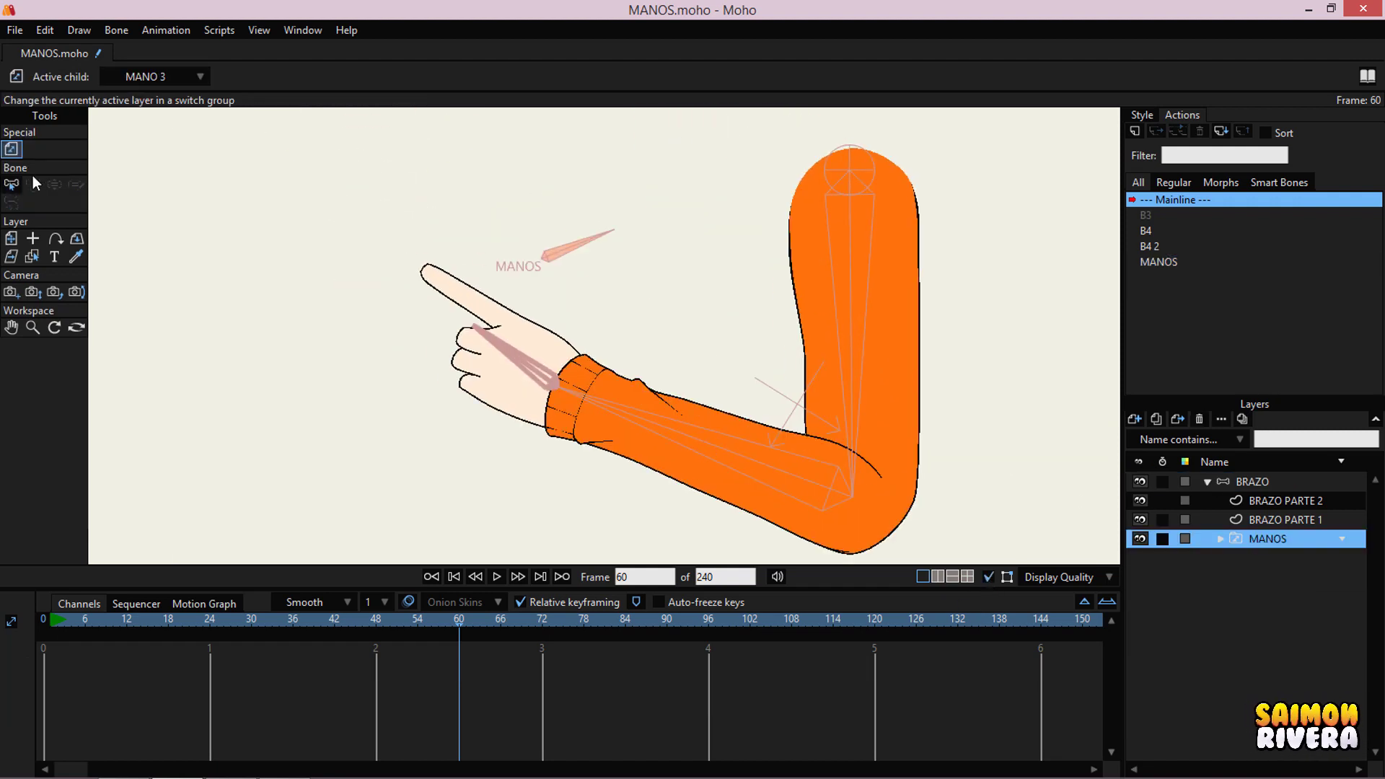
{"action": "left_click", "coordinate": [1236, 483]}
{"action": "scroll", "coordinate": [462, 325], "scroll_direction": "up", "scroll_amount": 3}
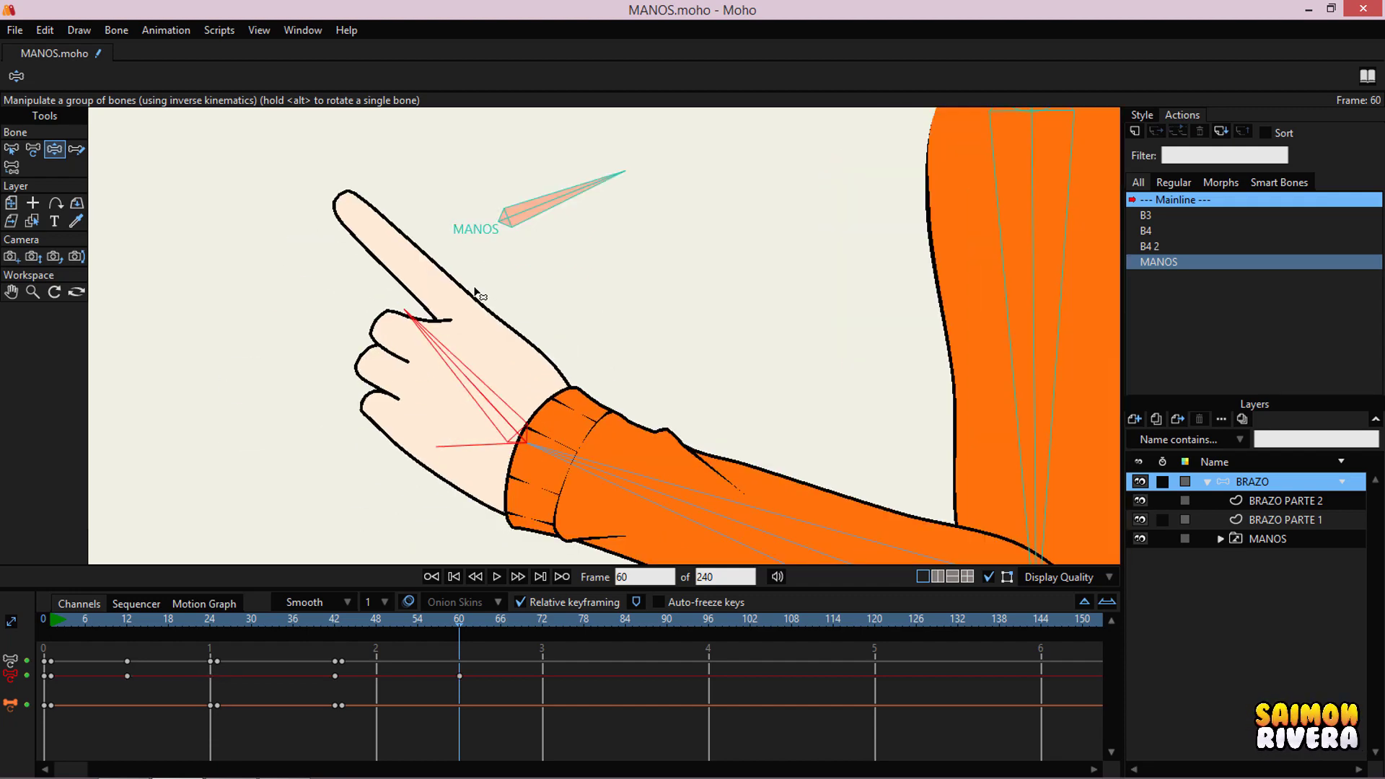
{"action": "left_click_drag", "start_coordinate": [475, 292], "coordinate": [431, 358]}
{"action": "left_click_drag", "start_coordinate": [496, 399], "coordinate": [453, 323]}
- At frame 0, unbind the MANOS switch layer from the hand bone with the Bind Layer tool
{"action": "left_click", "coordinate": [1259, 539]}
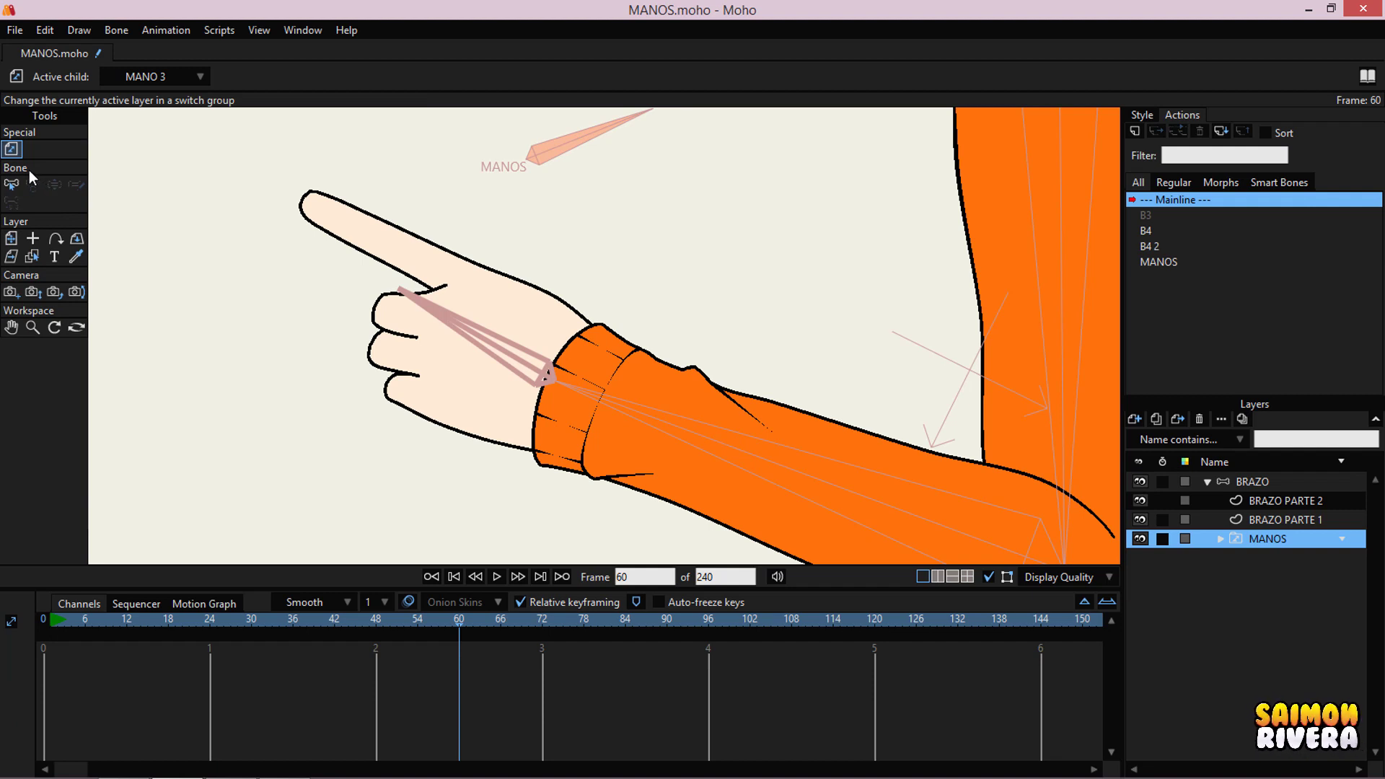
{"action": "left_click", "coordinate": [45, 621]}
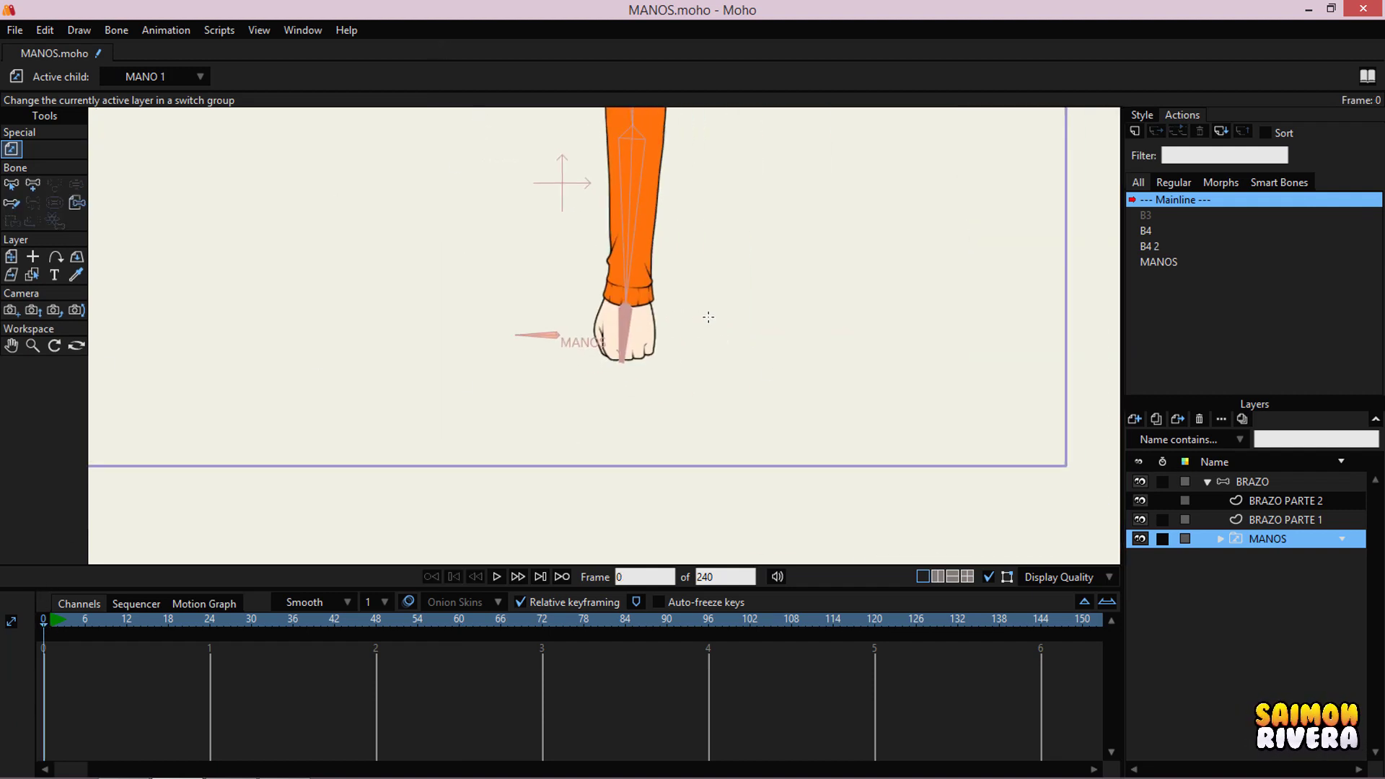
{"action": "scroll", "coordinate": [116, 258], "scroll_direction": "up", "scroll_amount": 2}
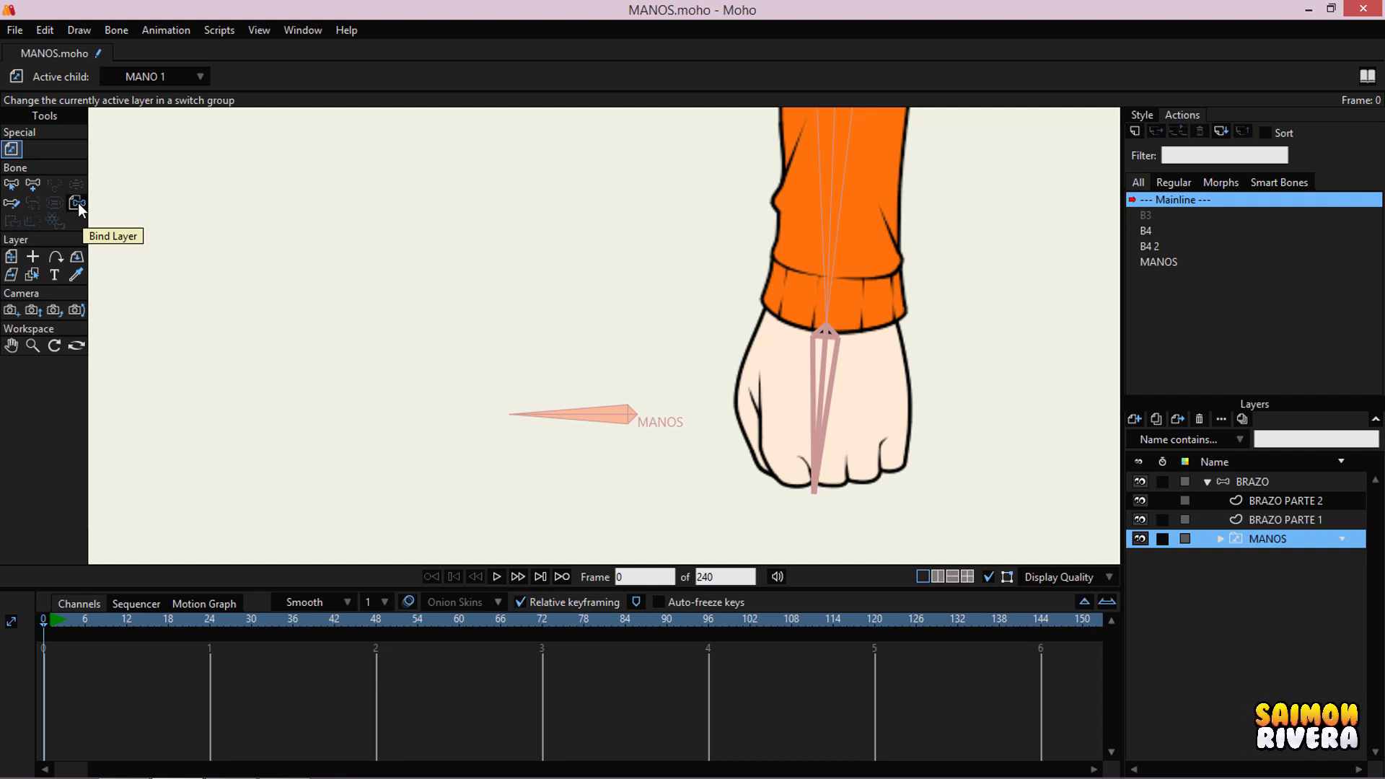
{"action": "left_click_drag", "start_coordinate": [440, 272], "coordinate": [373, 274]}
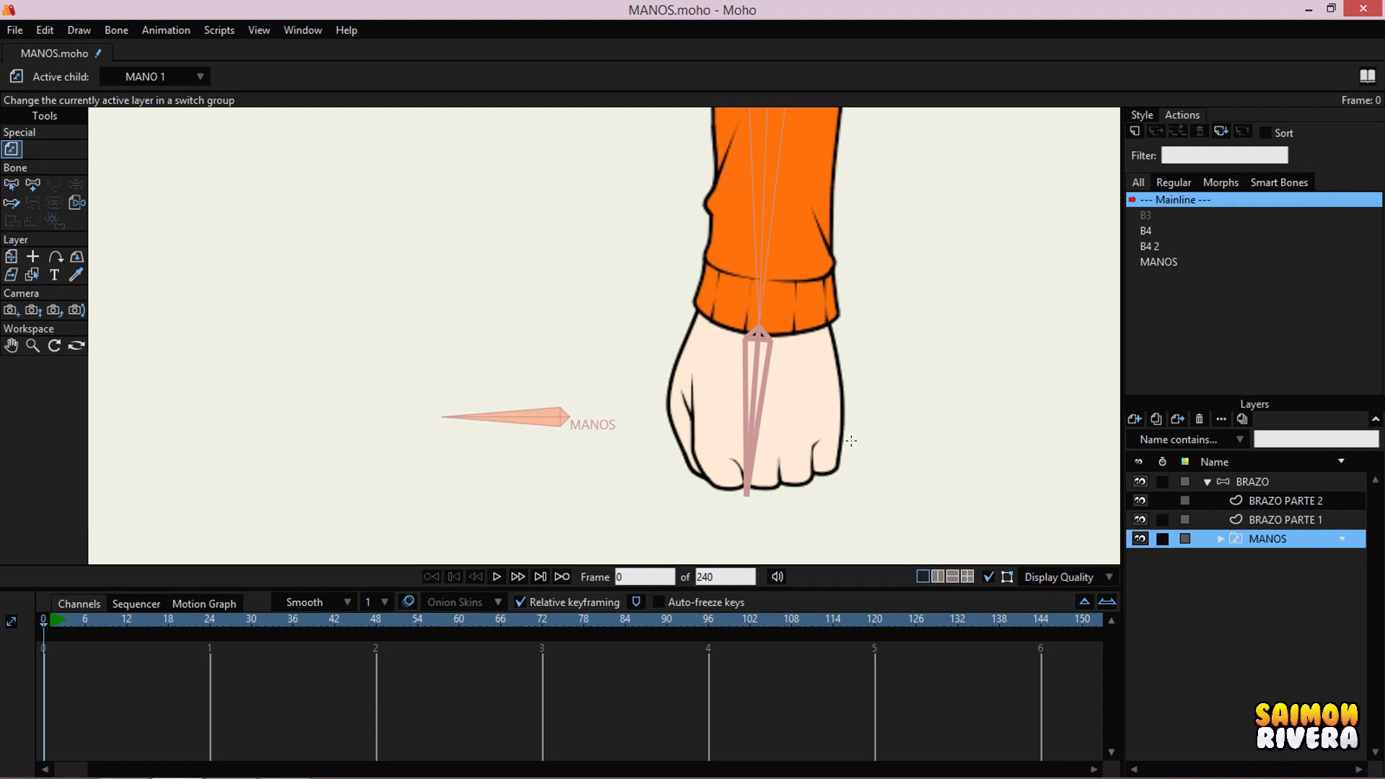
{"action": "left_click", "coordinate": [11, 187]}
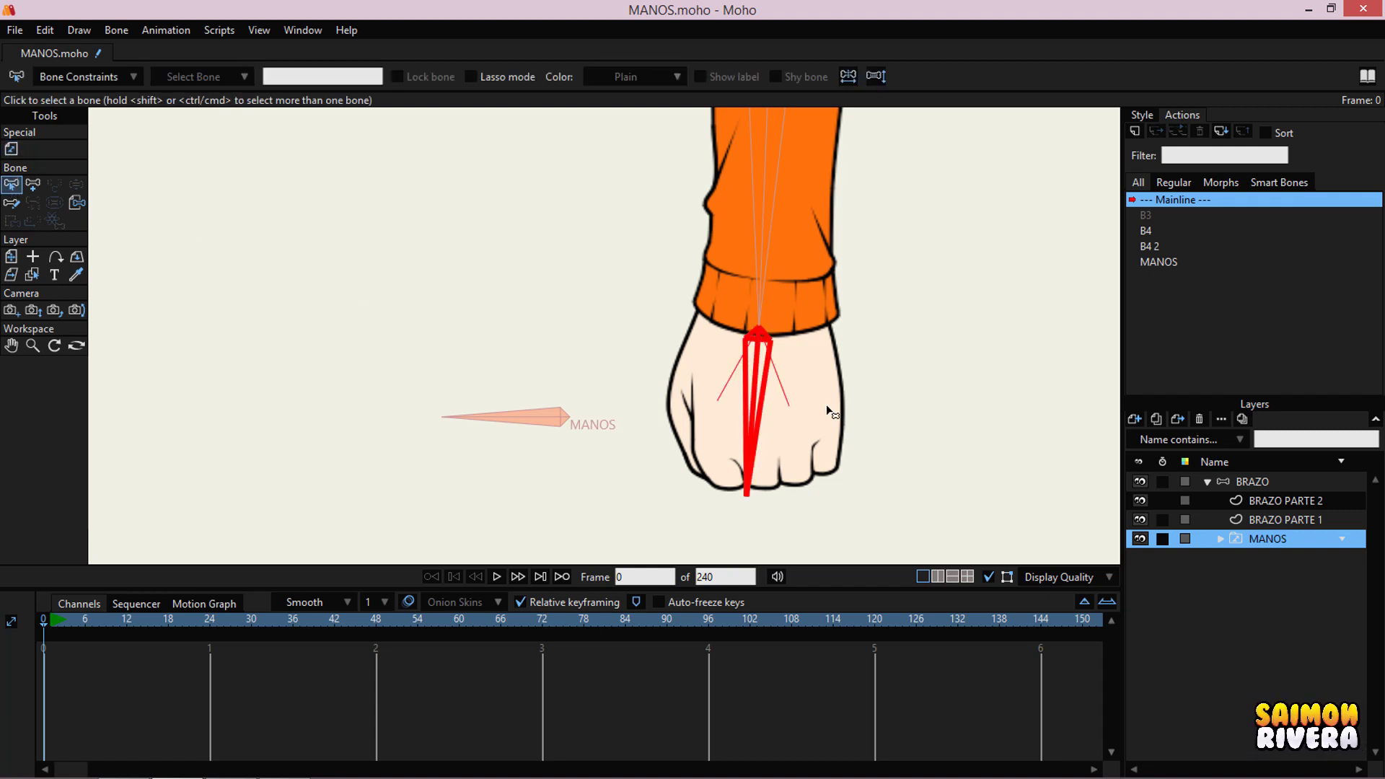
{"action": "left_click", "coordinate": [74, 204]}
{"action": "left_click", "coordinate": [570, 316]}
{"action": "left_click_drag", "start_coordinate": [606, 347], "coordinate": [516, 325]}
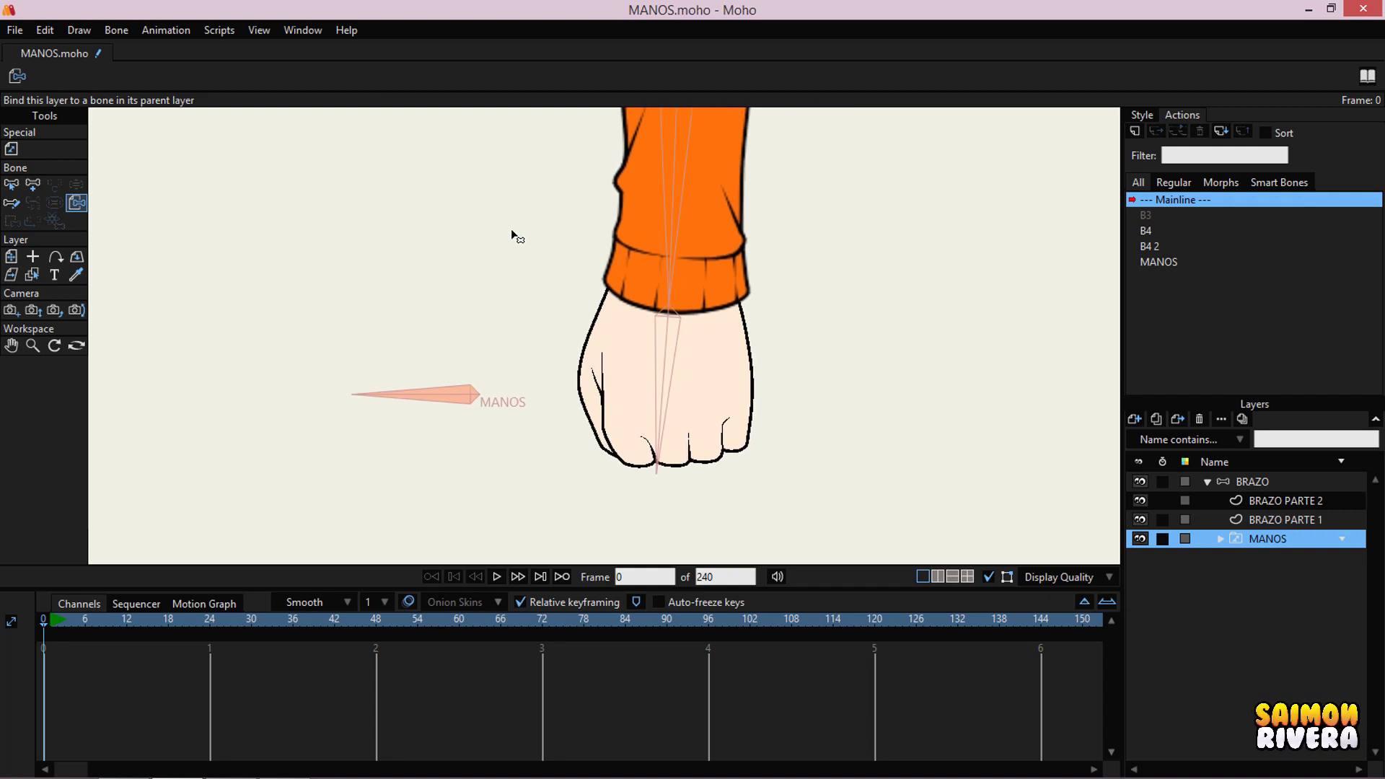
- Test the unbound hand by swinging the BRAZO layer's arm bones at frame 0 with Manipulate Bones
{"action": "left_click", "coordinate": [1306, 482]}
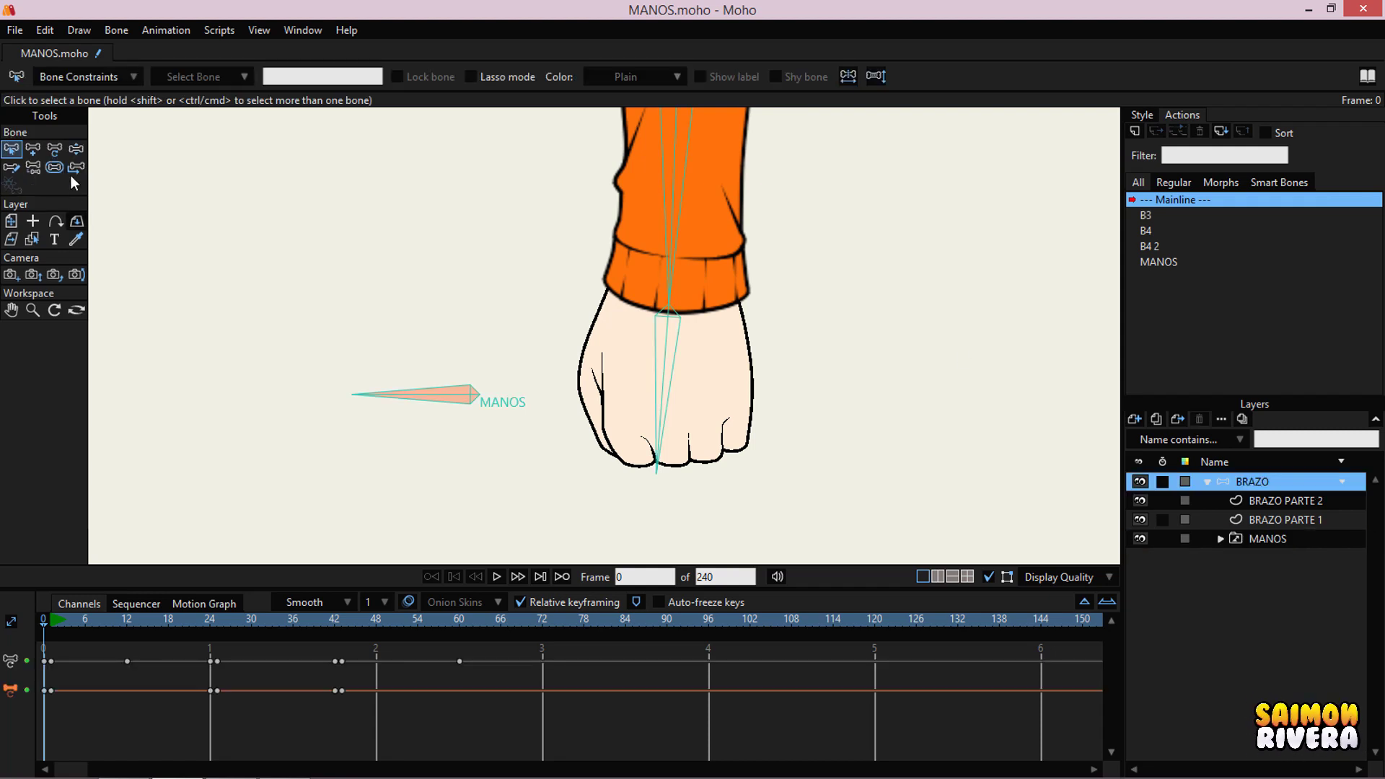
{"action": "left_click", "coordinate": [76, 149]}
{"action": "scroll", "coordinate": [736, 429], "scroll_direction": "left", "scroll_amount": 3}
{"action": "left_click_drag", "start_coordinate": [613, 371], "coordinate": [687, 499]}
{"action": "scroll", "coordinate": [753, 521], "scroll_direction": "down", "scroll_amount": 1}
{"action": "mouse_move", "coordinate": [739, 448]}
{"action": "left_mouse_down"}
{"action": "mouse_move", "coordinate": [752, 520]}
{"action": "mouse_move", "coordinate": [741, 476]}
{"action": "left_mouse_up"}
{"action": "left_click_drag", "start_coordinate": [743, 496], "coordinate": [728, 482]}
{"action": "scroll", "coordinate": [728, 461], "scroll_direction": "down", "scroll_amount": 2}
{"action": "left_click_drag", "start_coordinate": [748, 344], "coordinate": [625, 261]}
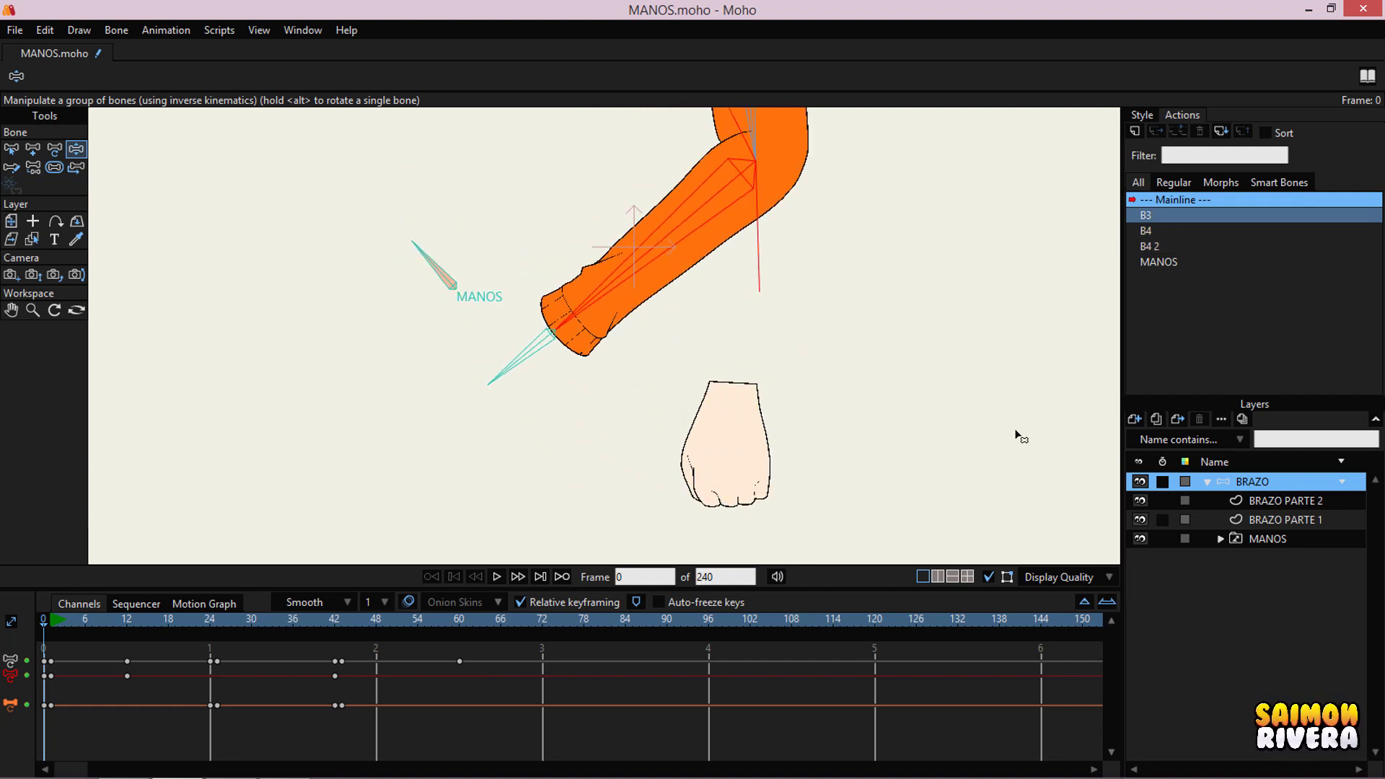
- Bind the MANOS switch layer back to the hand bone with the Bind Layer tool
{"action": "left_click", "coordinate": [1270, 538]}
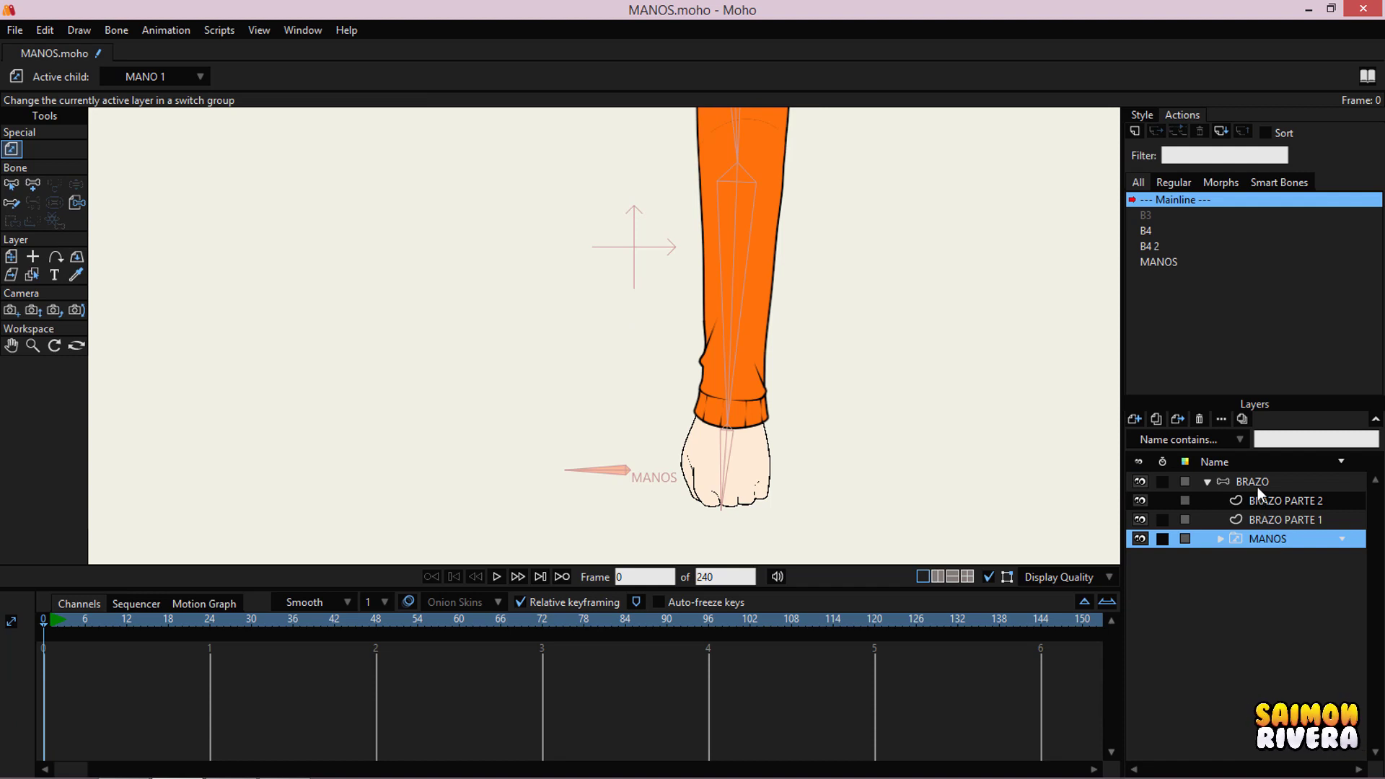
{"action": "left_click", "coordinate": [1257, 486]}
{"action": "left_click", "coordinate": [1260, 536]}
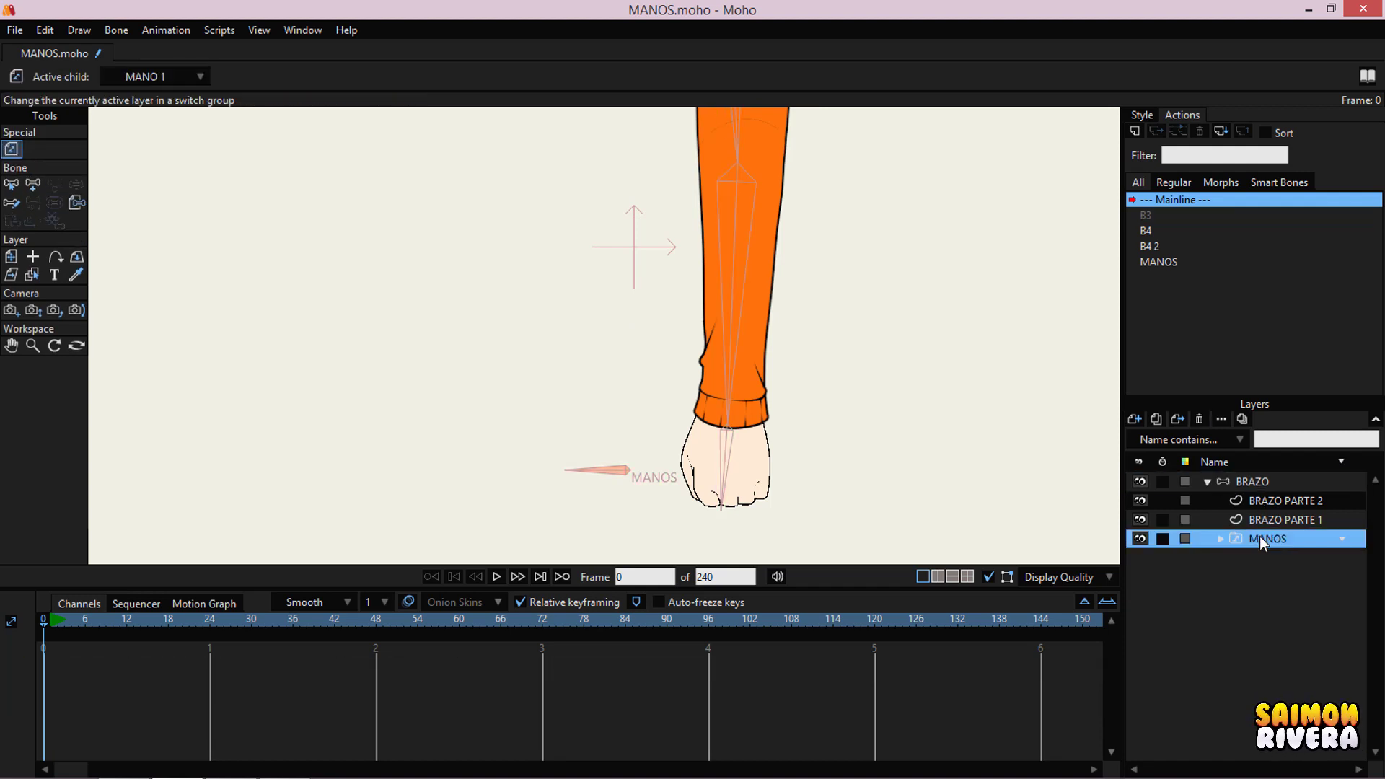
{"action": "left_click", "coordinate": [78, 203]}
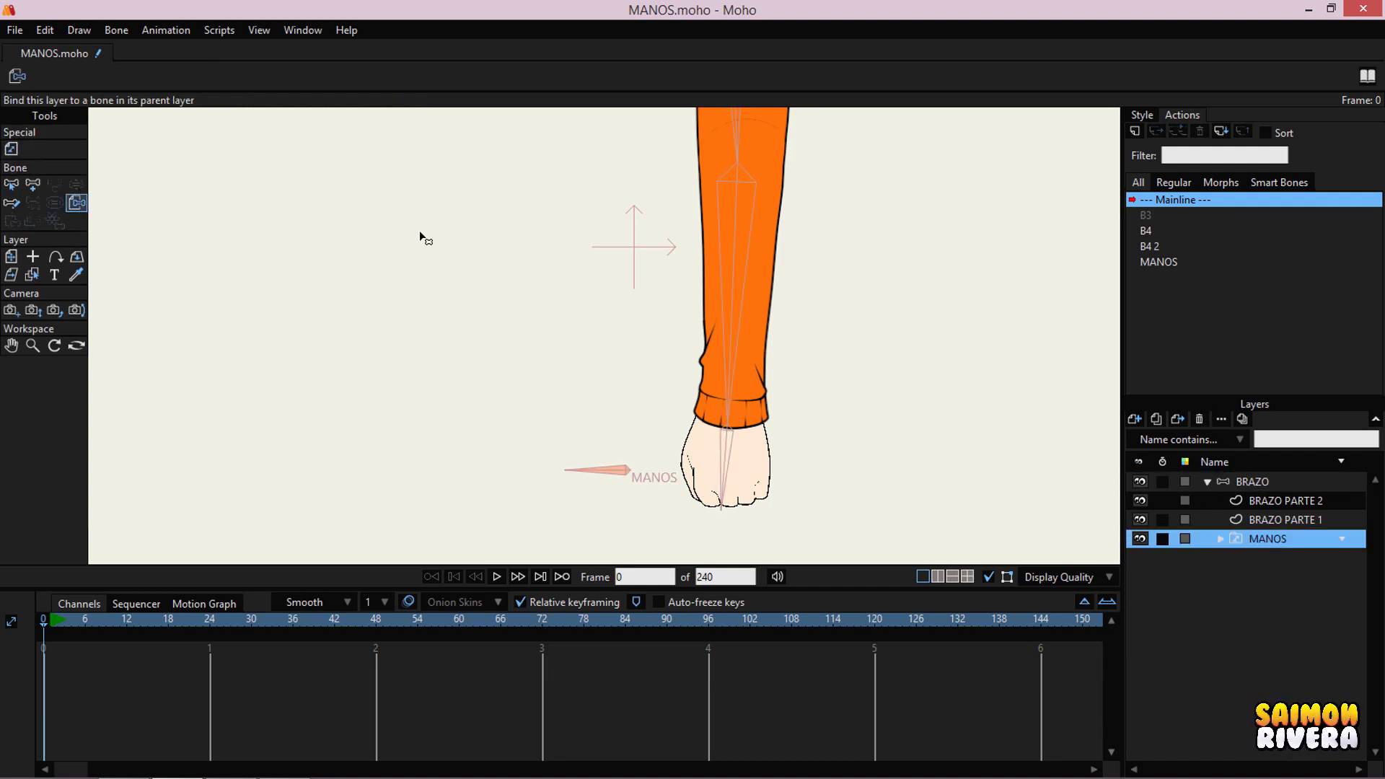
{"action": "left_click_drag", "start_coordinate": [640, 410], "coordinate": [561, 301]}
{"action": "scroll", "coordinate": [562, 302], "scroll_direction": "down", "scroll_amount": 2}
{"action": "scroll", "coordinate": [639, 338], "scroll_direction": "up", "scroll_amount": 6}
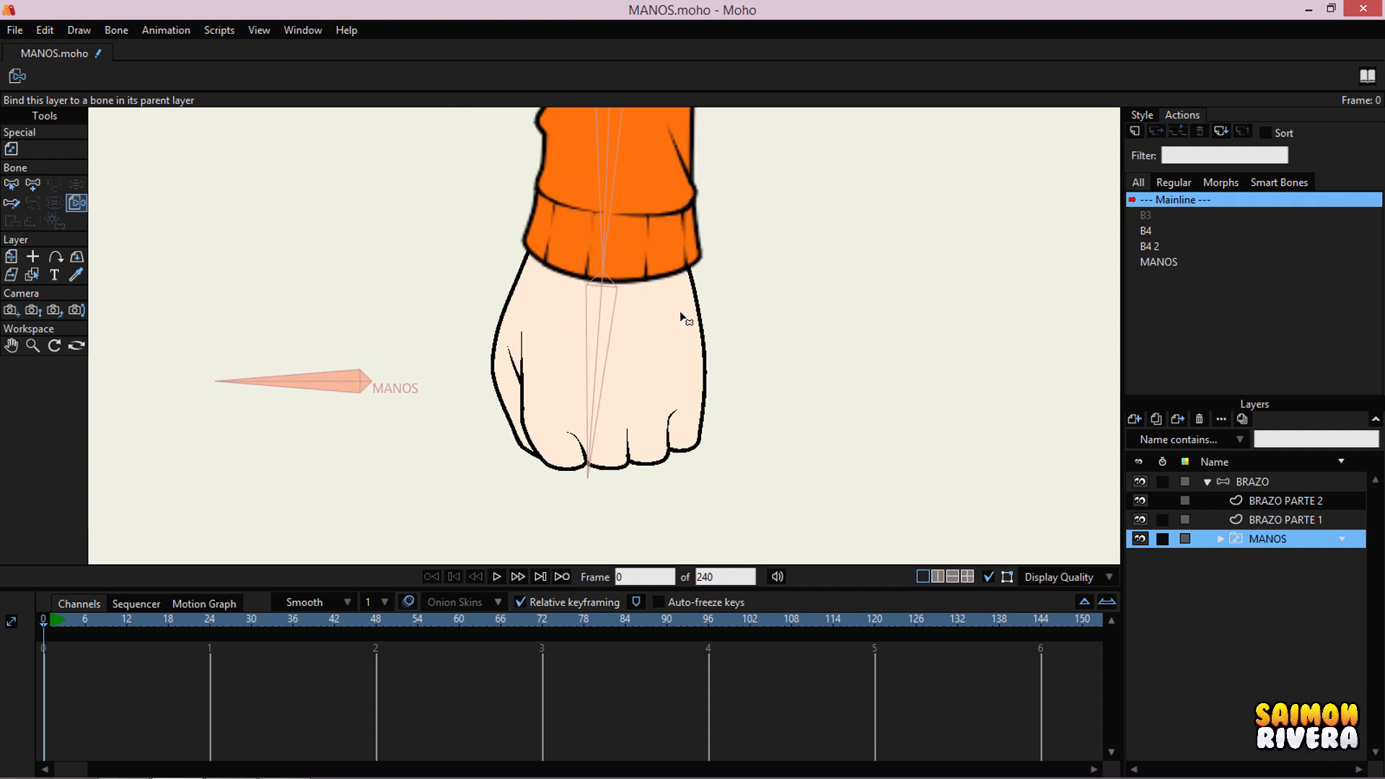
{"action": "left_click", "coordinate": [599, 330]}
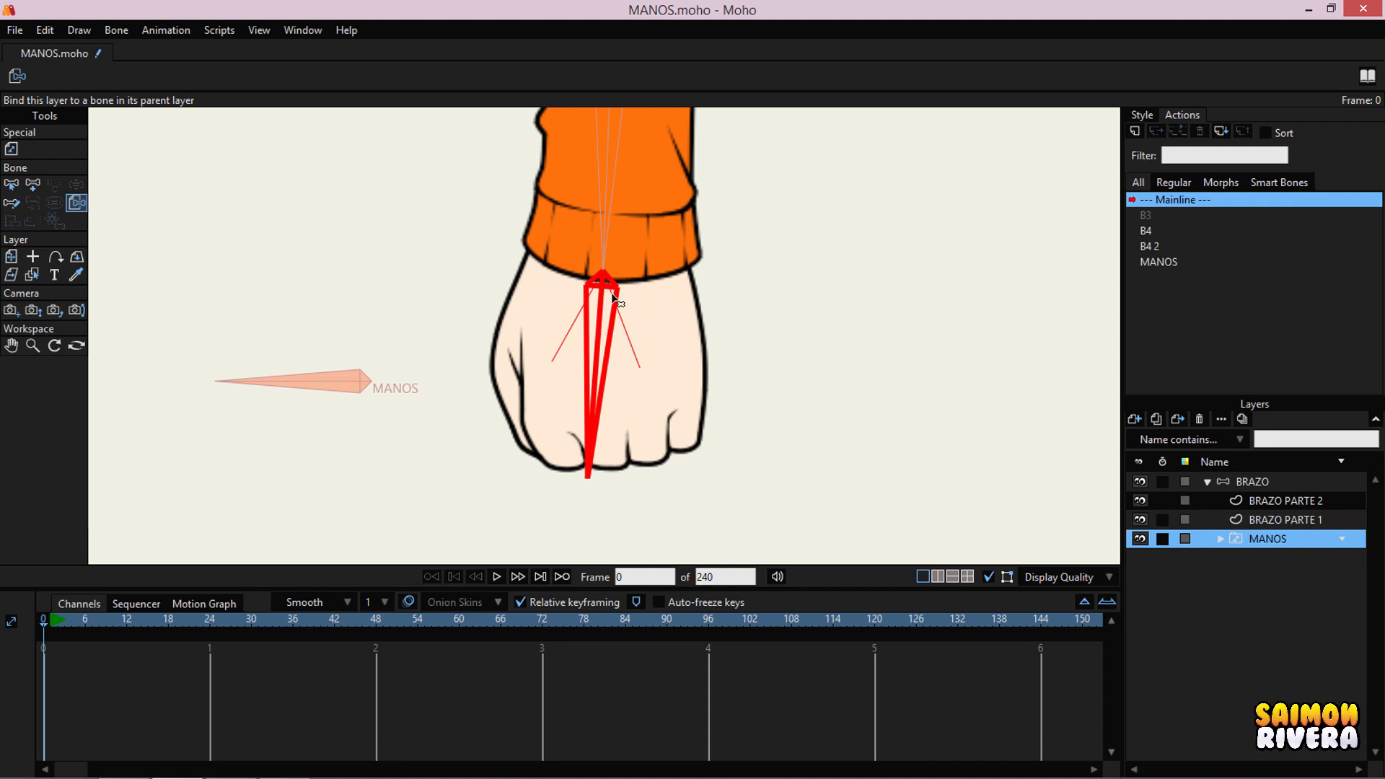
{"action": "left_click_drag", "start_coordinate": [612, 294], "coordinate": [647, 348]}
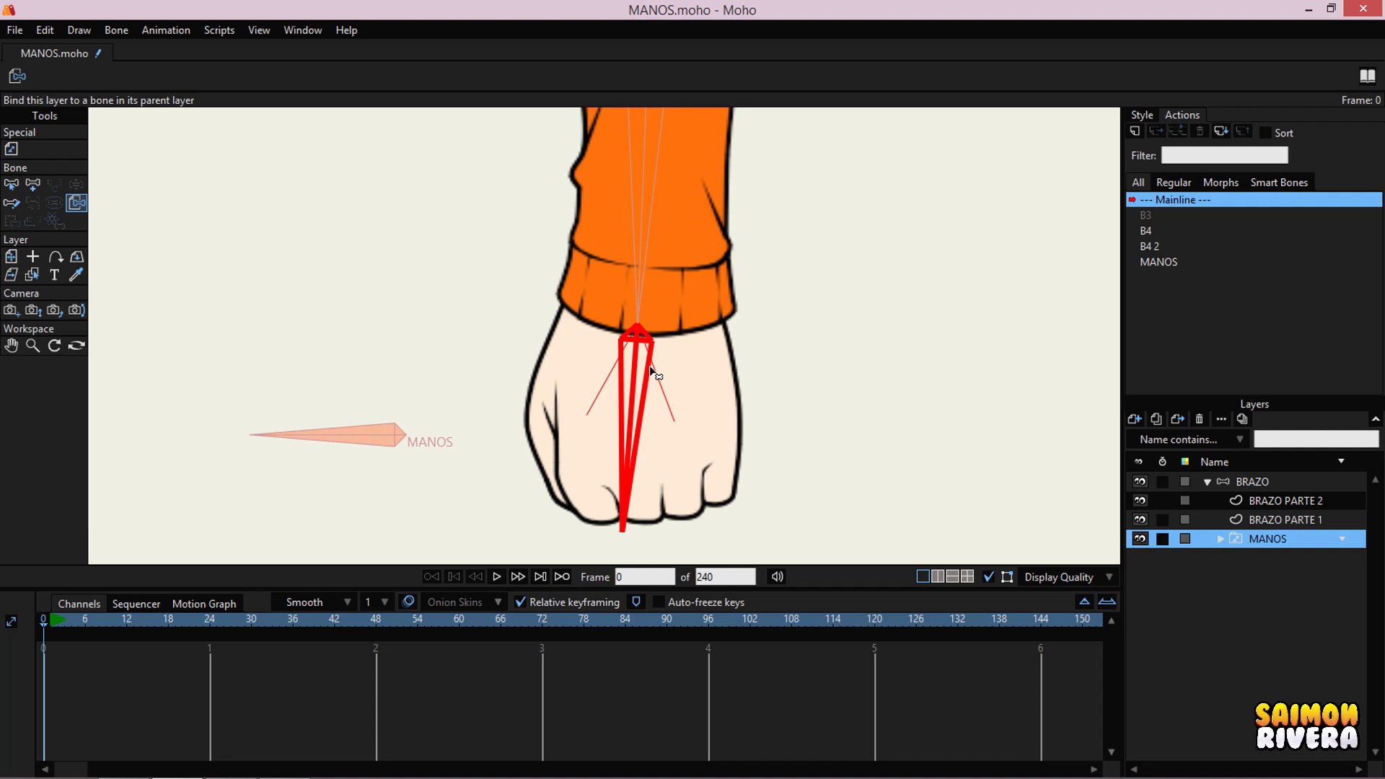
- Test the hand binding at frame 0 by bending the hand and forearm bones of the BRAZO layer with Manipulate Bones
{"action": "scroll", "coordinate": [653, 371], "scroll_direction": "down", "scroll_amount": 3}
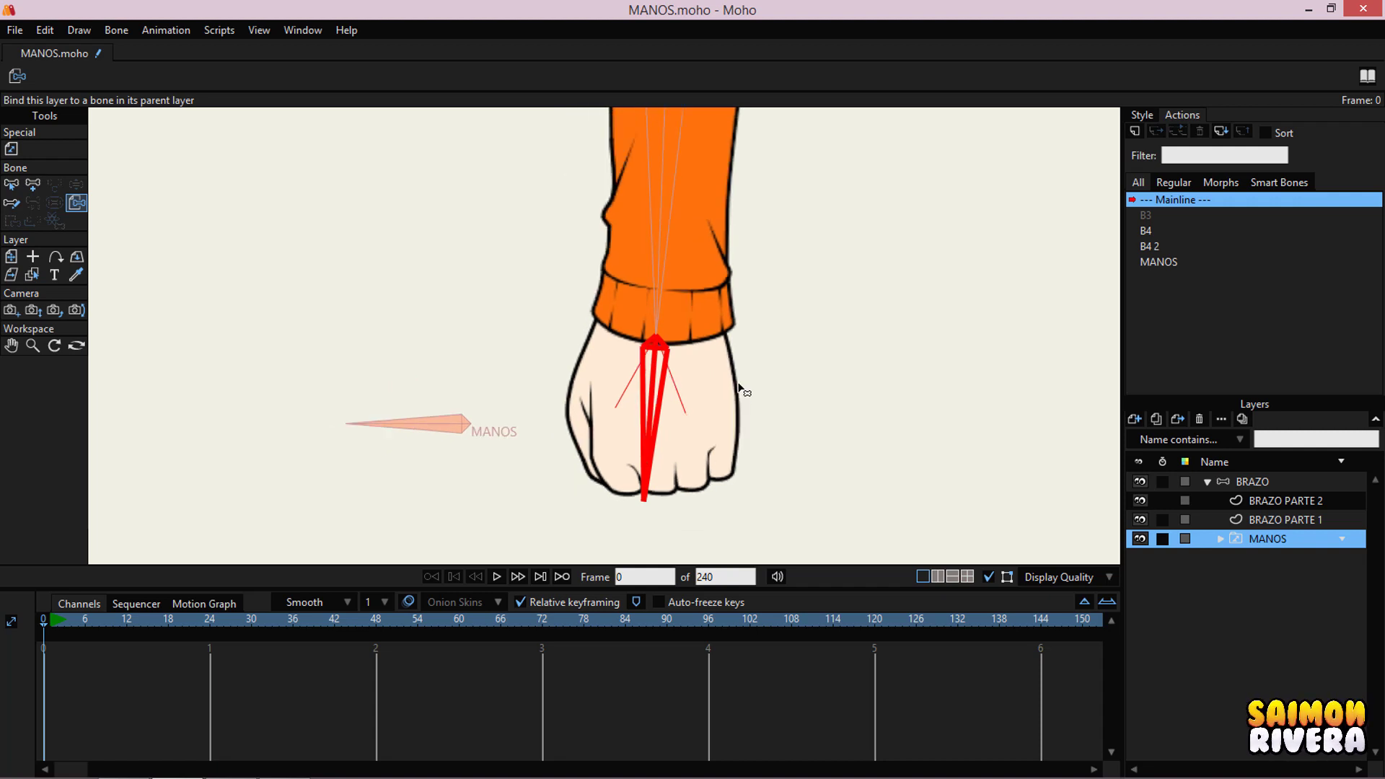
{"action": "left_click", "coordinate": [1238, 481]}
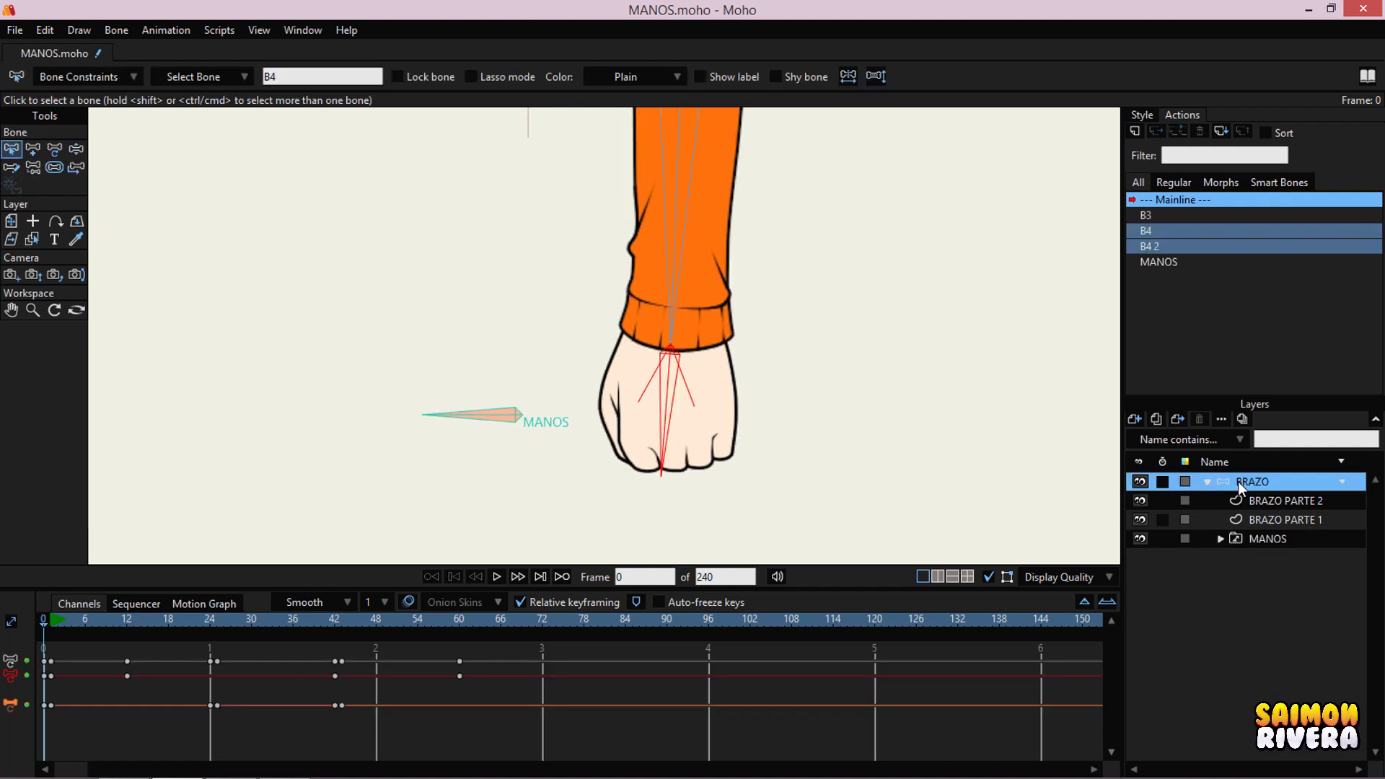
{"action": "left_click", "coordinate": [76, 148]}
{"action": "scroll", "coordinate": [707, 435], "scroll_direction": "up", "scroll_amount": 3}
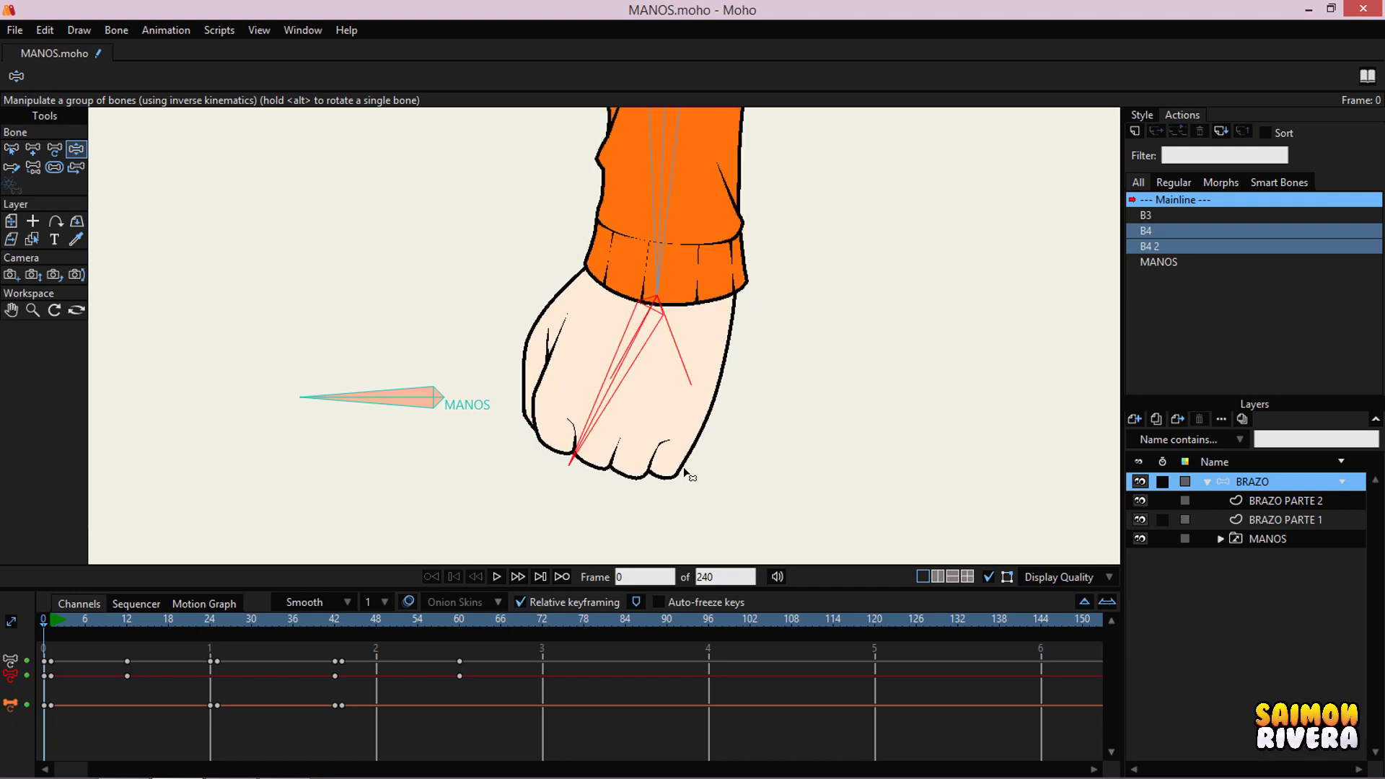
{"action": "scroll", "coordinate": [601, 482], "scroll_direction": "down", "scroll_amount": 2}
{"action": "left_click_drag", "start_coordinate": [694, 317], "coordinate": [526, 216]}
{"action": "left_click_drag", "start_coordinate": [609, 292], "coordinate": [554, 240]}
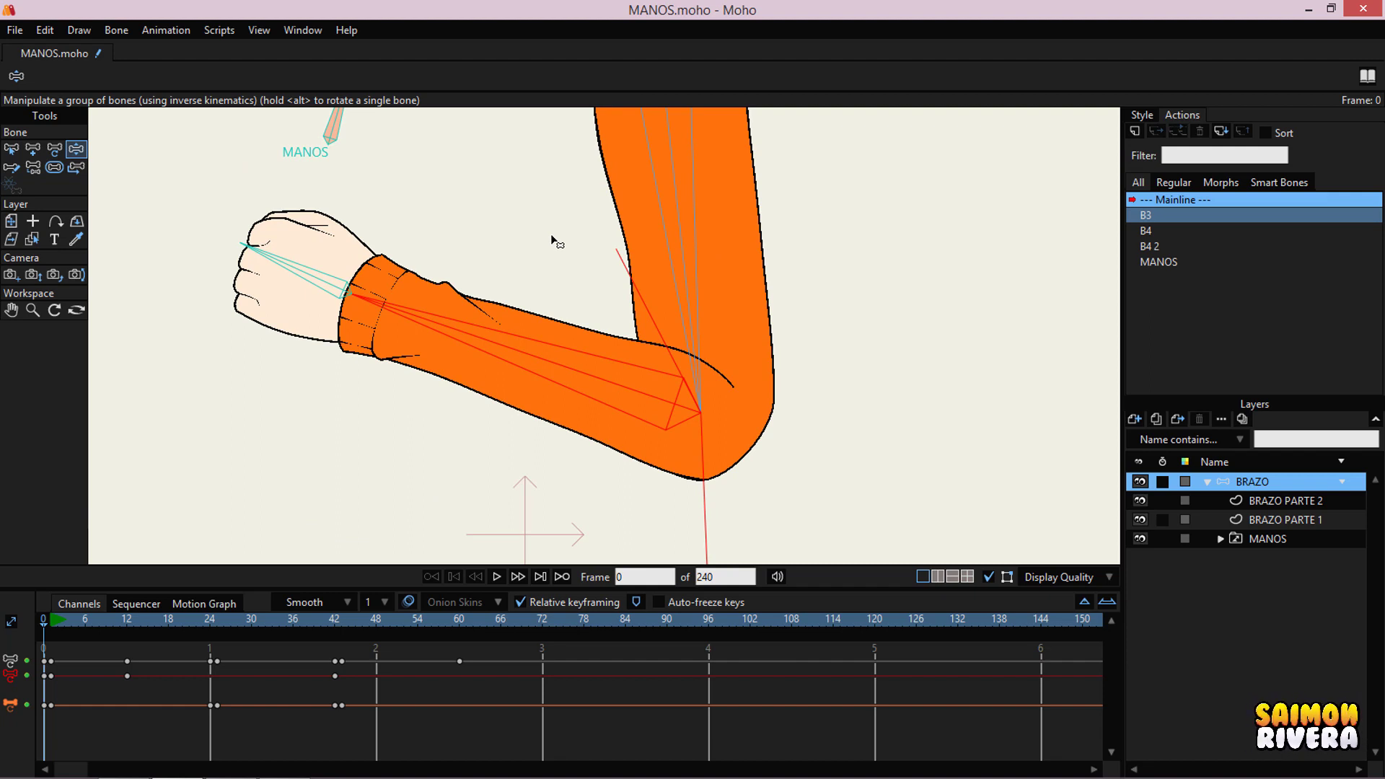
{"action": "mouse_move", "coordinate": [326, 247]}
{"action": "left_mouse_down"}
{"action": "mouse_move", "coordinate": [322, 283]}
{"action": "mouse_move", "coordinate": [337, 221]}
{"action": "mouse_move", "coordinate": [323, 247]}
{"action": "left_mouse_up"}
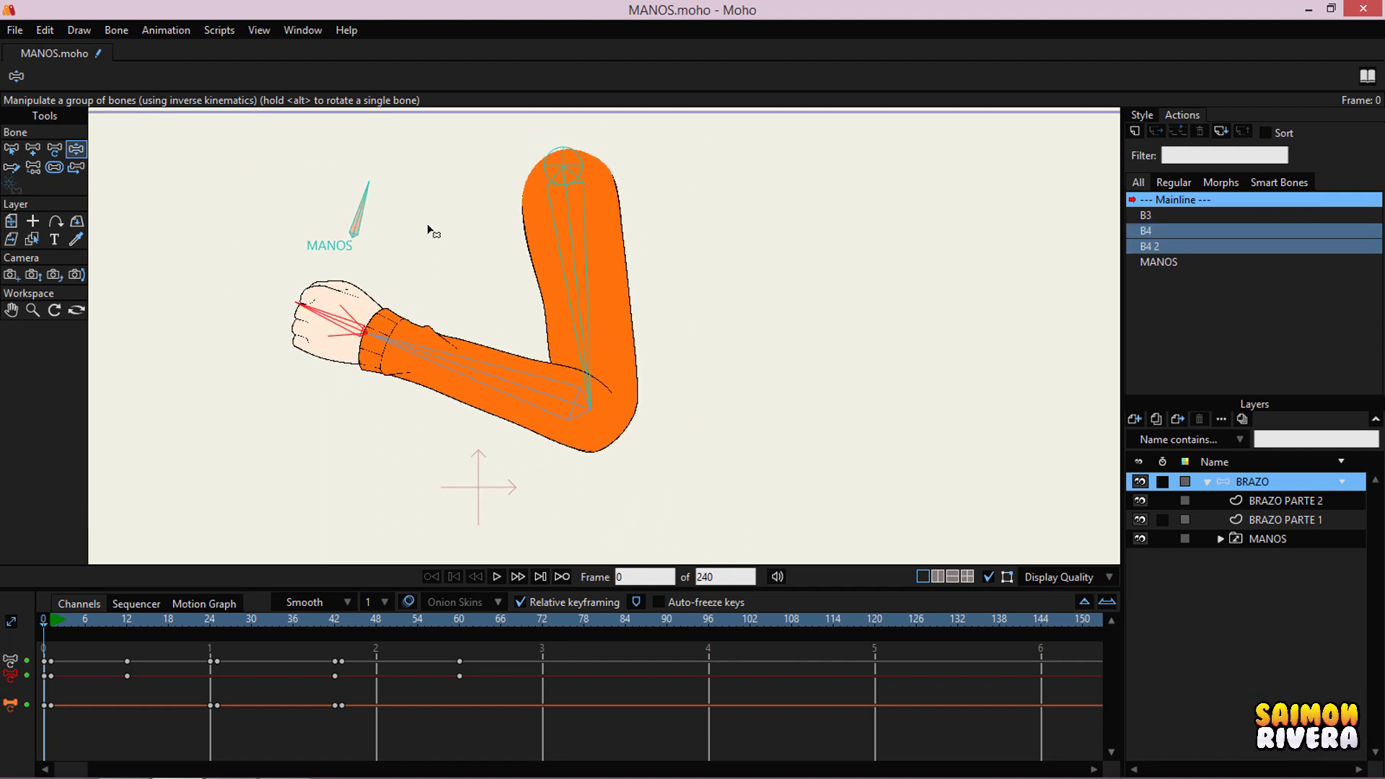
{"action": "left_click_drag", "start_coordinate": [430, 229], "coordinate": [366, 177]}
- Key the MANOS bone at frame 72, keeping the MANO 3 pose, and expand the MANOS layer
{"action": "left_click_drag", "start_coordinate": [529, 620], "coordinate": [543, 620]}
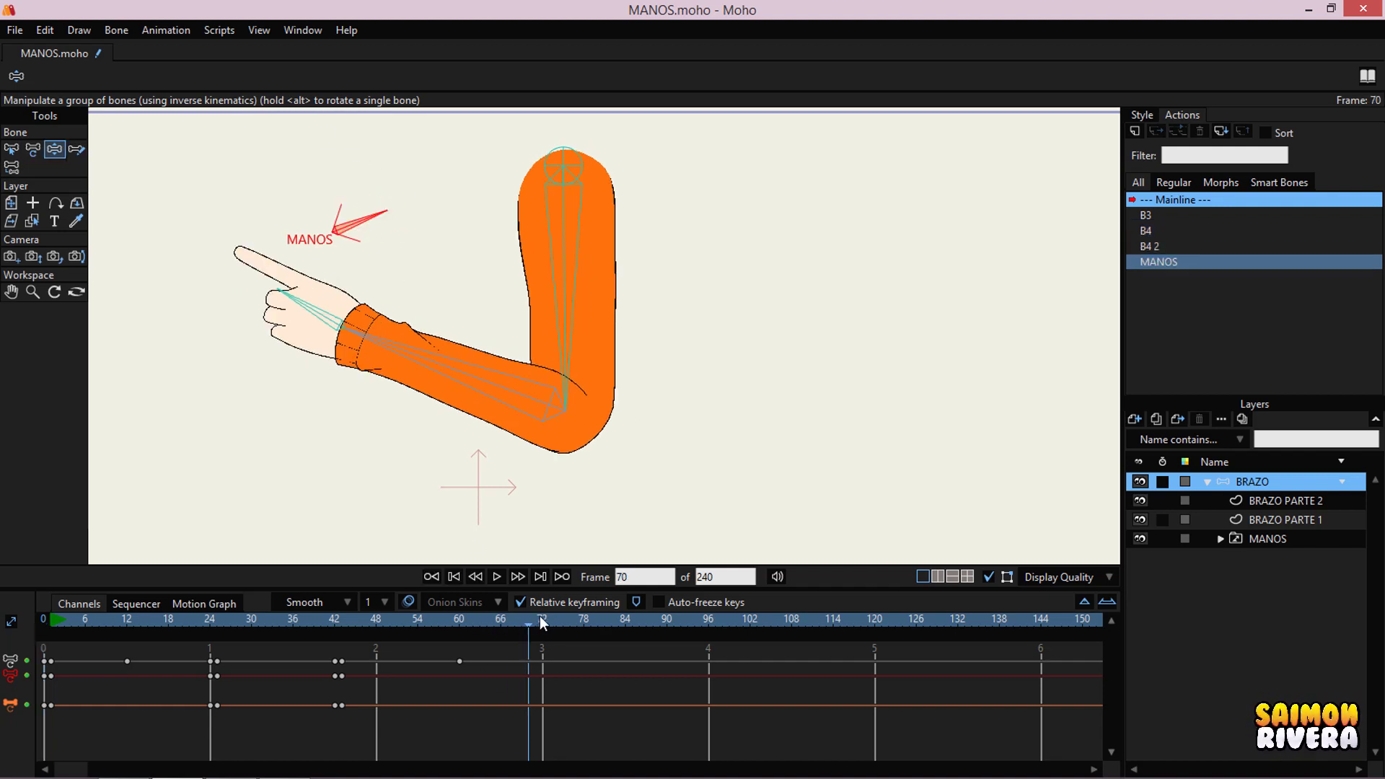
{"action": "left_click_drag", "start_coordinate": [346, 217], "coordinate": [476, 259]}
{"action": "scroll", "coordinate": [476, 260], "scroll_direction": "up", "scroll_amount": 3}
{"action": "left_click", "coordinate": [501, 269]}
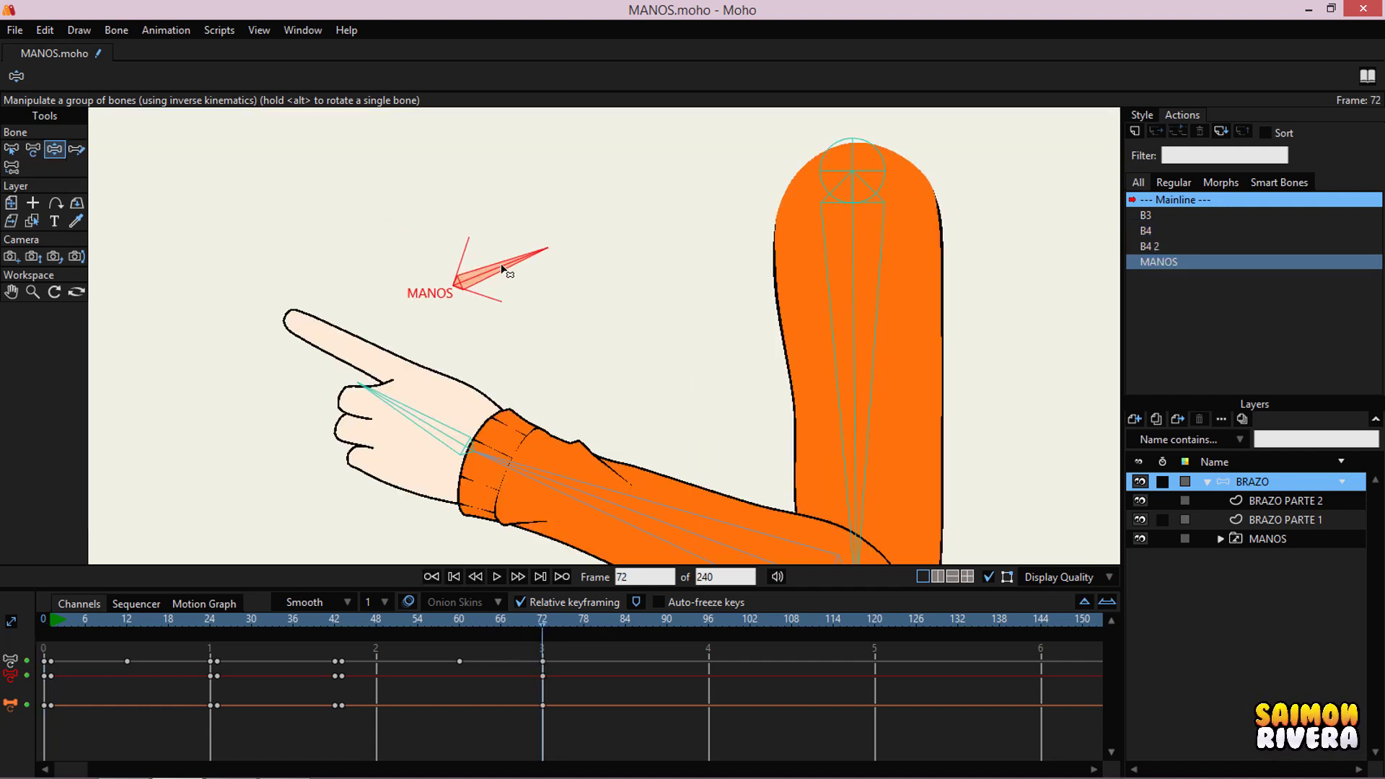
{"action": "left_click", "coordinate": [1221, 539]}
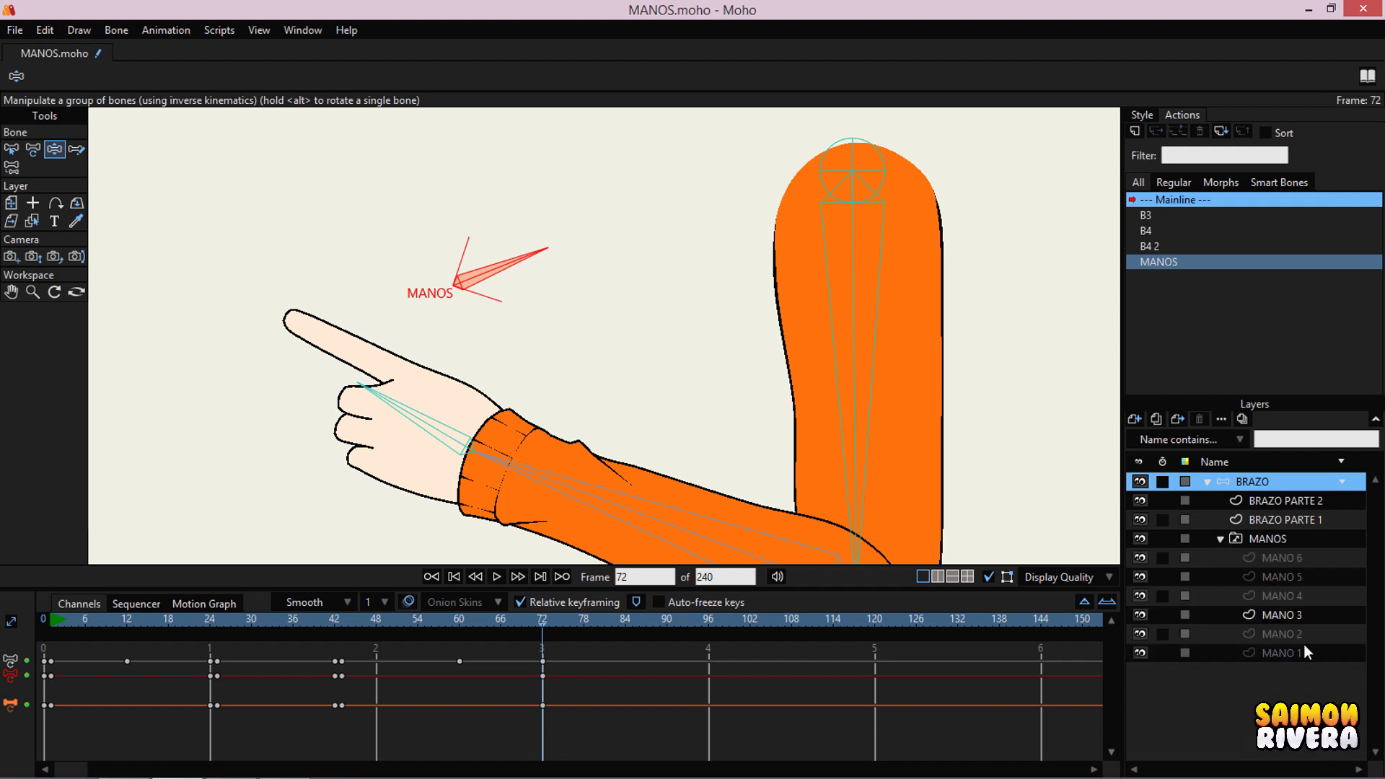
- Rotate the MANOS bone at frame 73 to switch the hand from MANO 3 to MANO 1
{"action": "left_click_drag", "start_coordinate": [562, 265], "coordinate": [223, 336]}
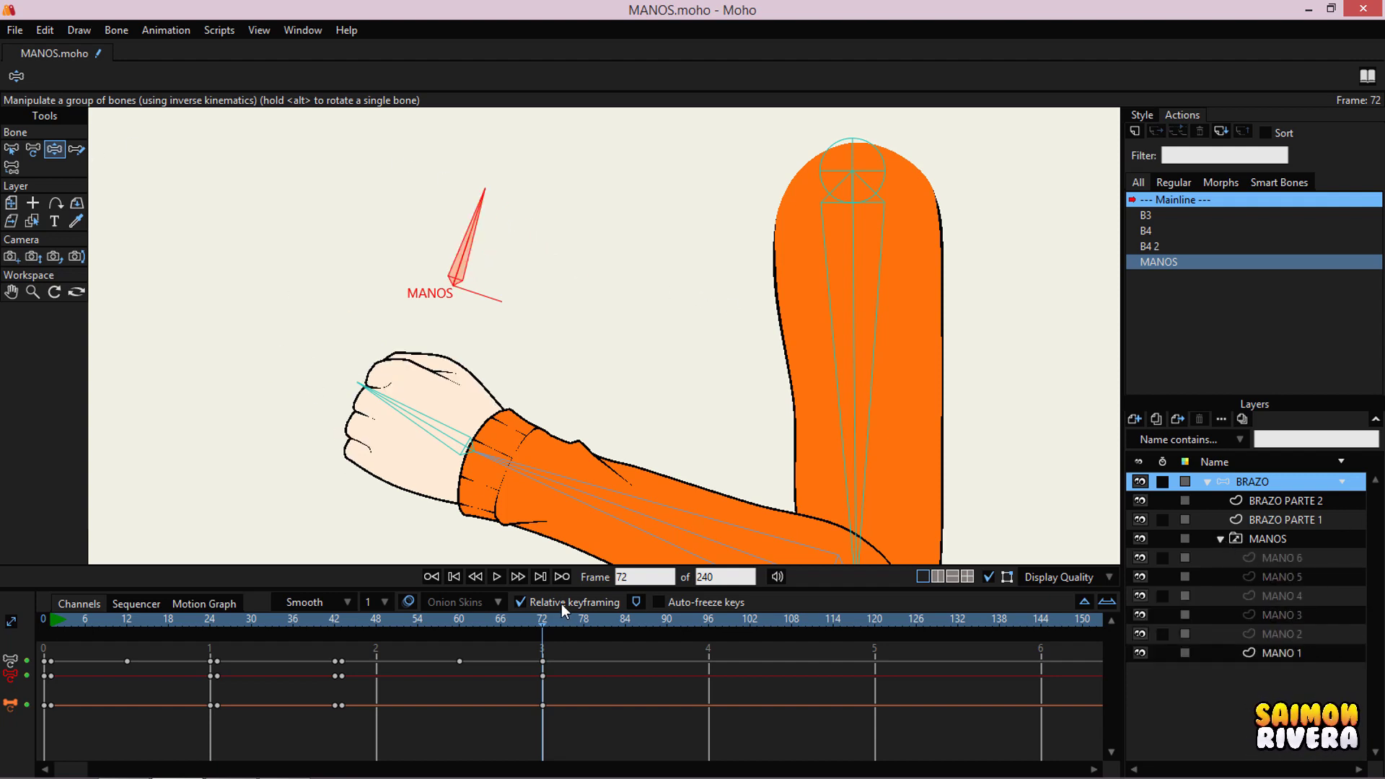
{"action": "key", "text": "ctrl+z"}
{"action": "left_click", "coordinate": [549, 627]}
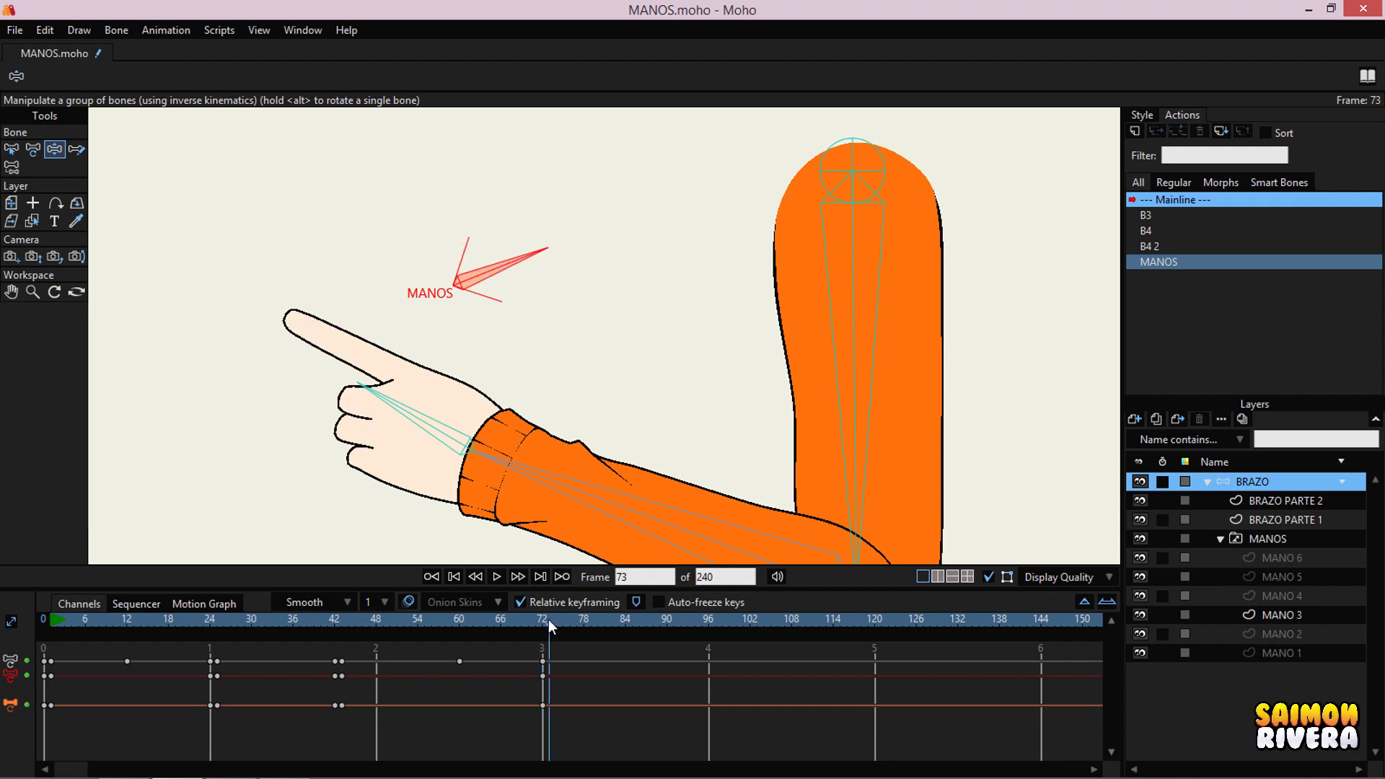
{"action": "left_click_drag", "start_coordinate": [559, 288], "coordinate": [394, 195]}
{"action": "scroll", "coordinate": [522, 277], "scroll_direction": "down", "scroll_amount": 2}
{"action": "left_click_drag", "start_coordinate": [571, 326], "coordinate": [592, 208]}
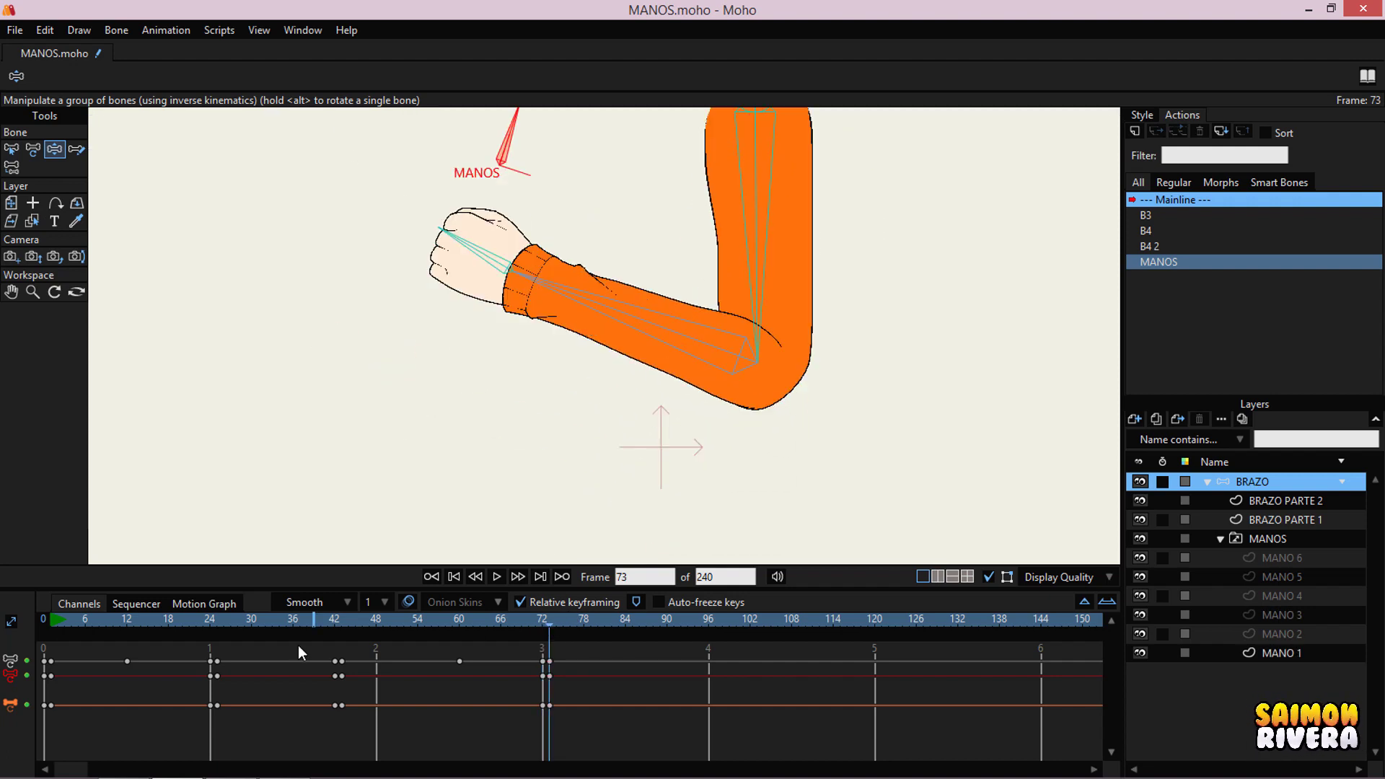
- Pose the arm hanging almost straight down at frame 80 by rotating its upper arm and forearm bones with Manipulate Bones
{"action": "left_click_drag", "start_coordinate": [108, 624], "coordinate": [598, 633]}
{"action": "scroll", "coordinate": [638, 380], "scroll_direction": "down", "scroll_amount": 3}
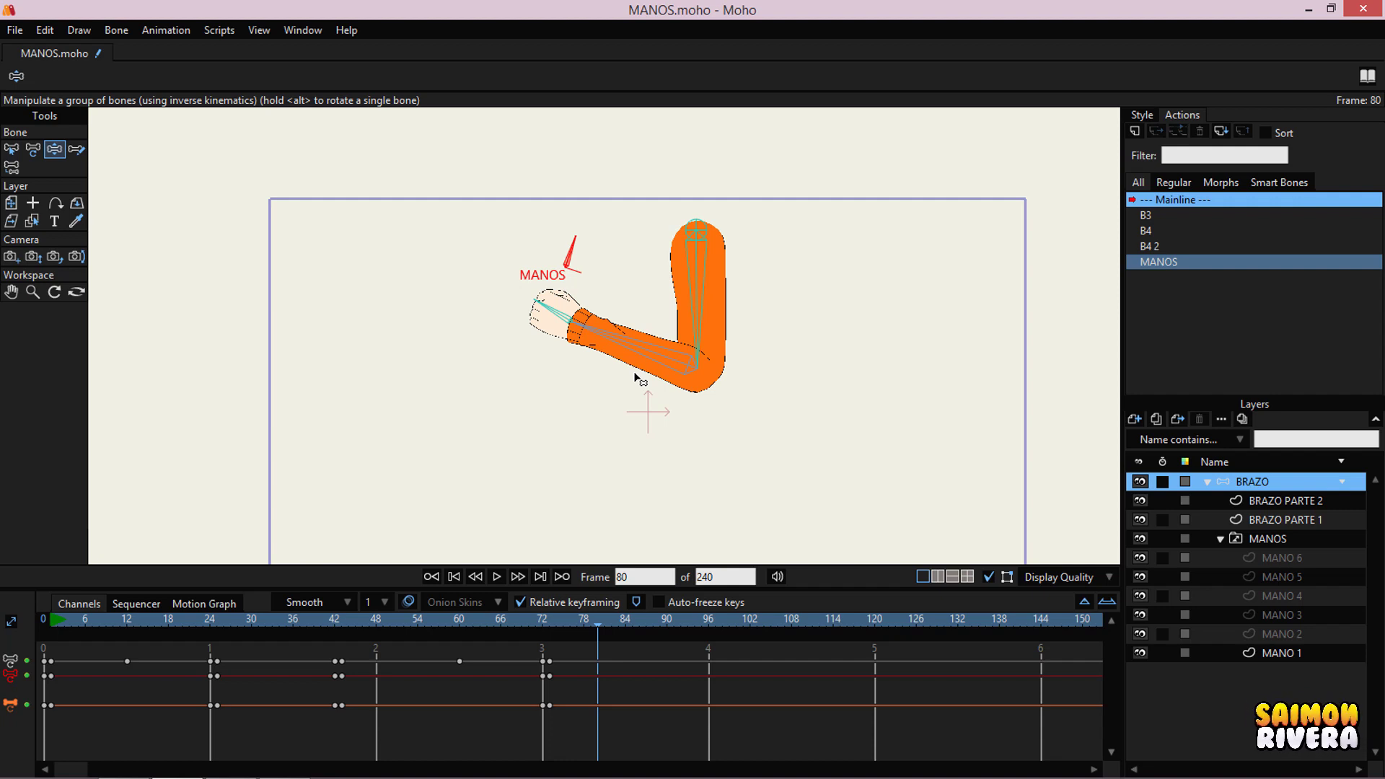
{"action": "left_click_drag", "start_coordinate": [639, 377], "coordinate": [606, 296]}
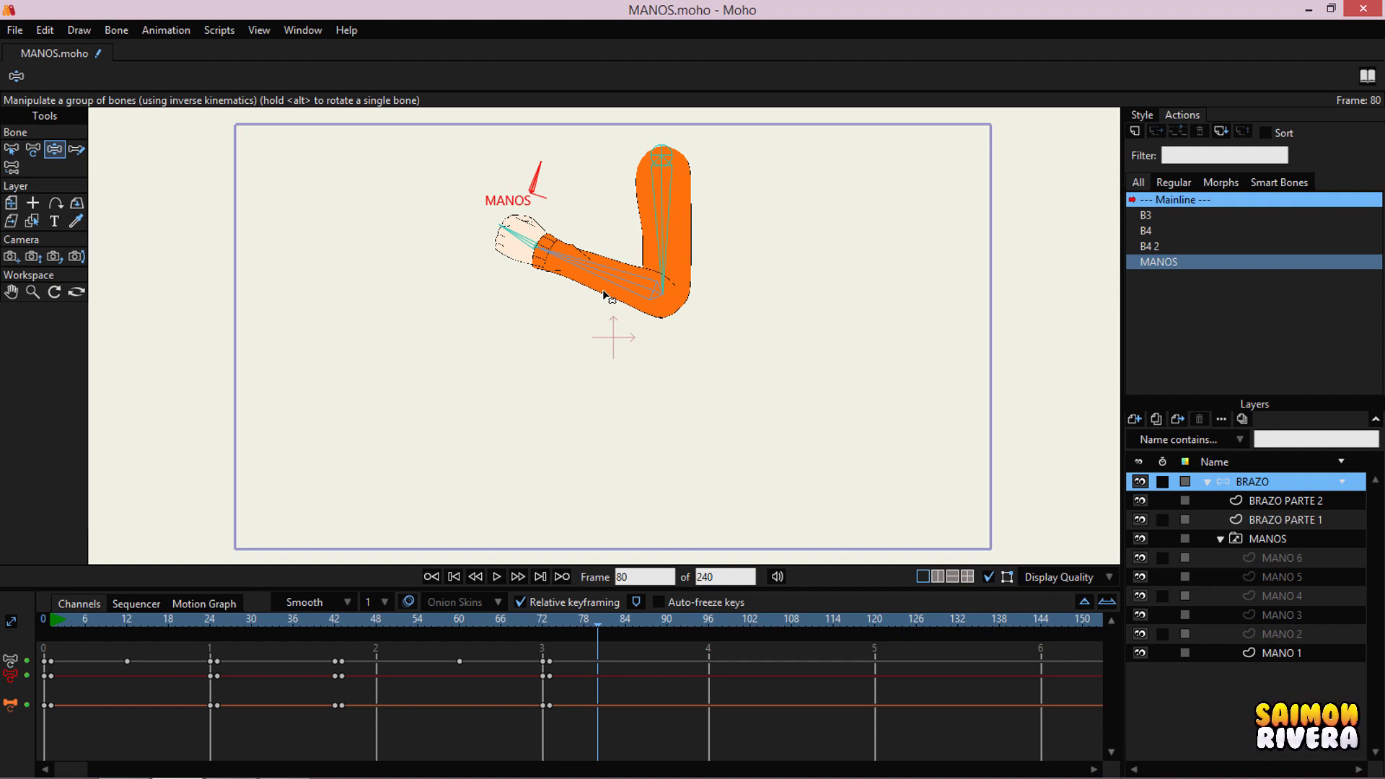
{"action": "left_click_drag", "start_coordinate": [610, 261], "coordinate": [860, 485]}
{"action": "left_click_drag", "start_coordinate": [689, 253], "coordinate": [674, 260]}
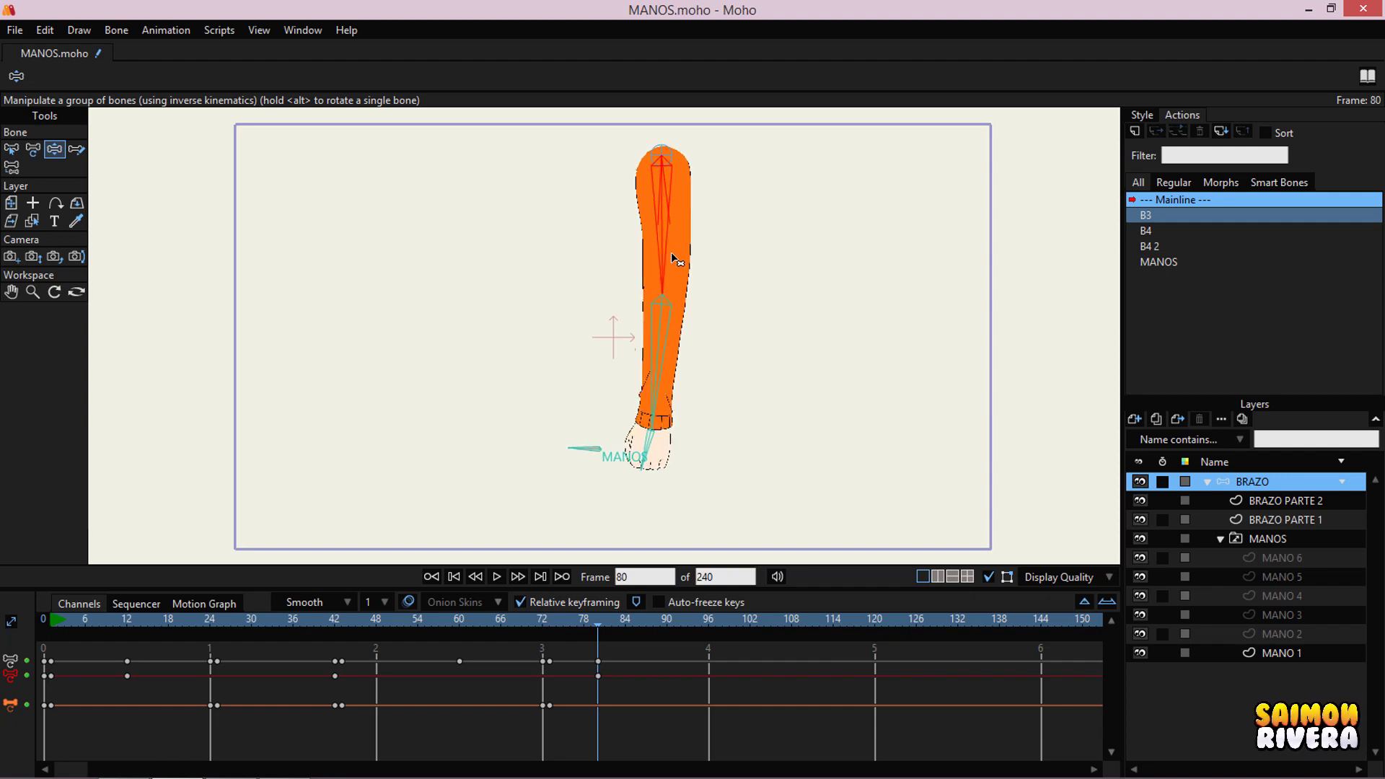
{"action": "left_click_drag", "start_coordinate": [658, 397], "coordinate": [667, 396]}
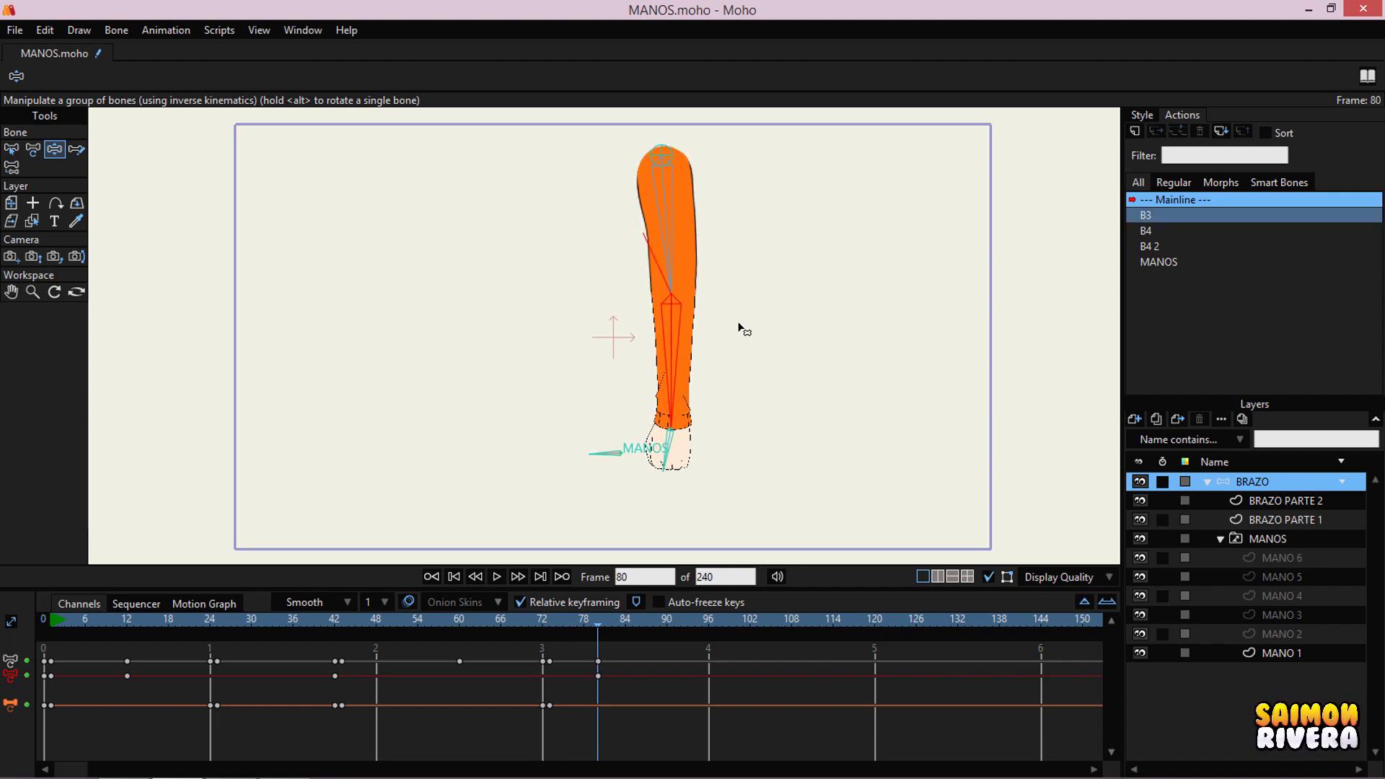
{"action": "left_click_drag", "start_coordinate": [740, 325], "coordinate": [723, 327]}
{"action": "left_click_drag", "start_coordinate": [635, 375], "coordinate": [696, 229]}
{"action": "left_click_drag", "start_coordinate": [612, 288], "coordinate": [746, 416]}
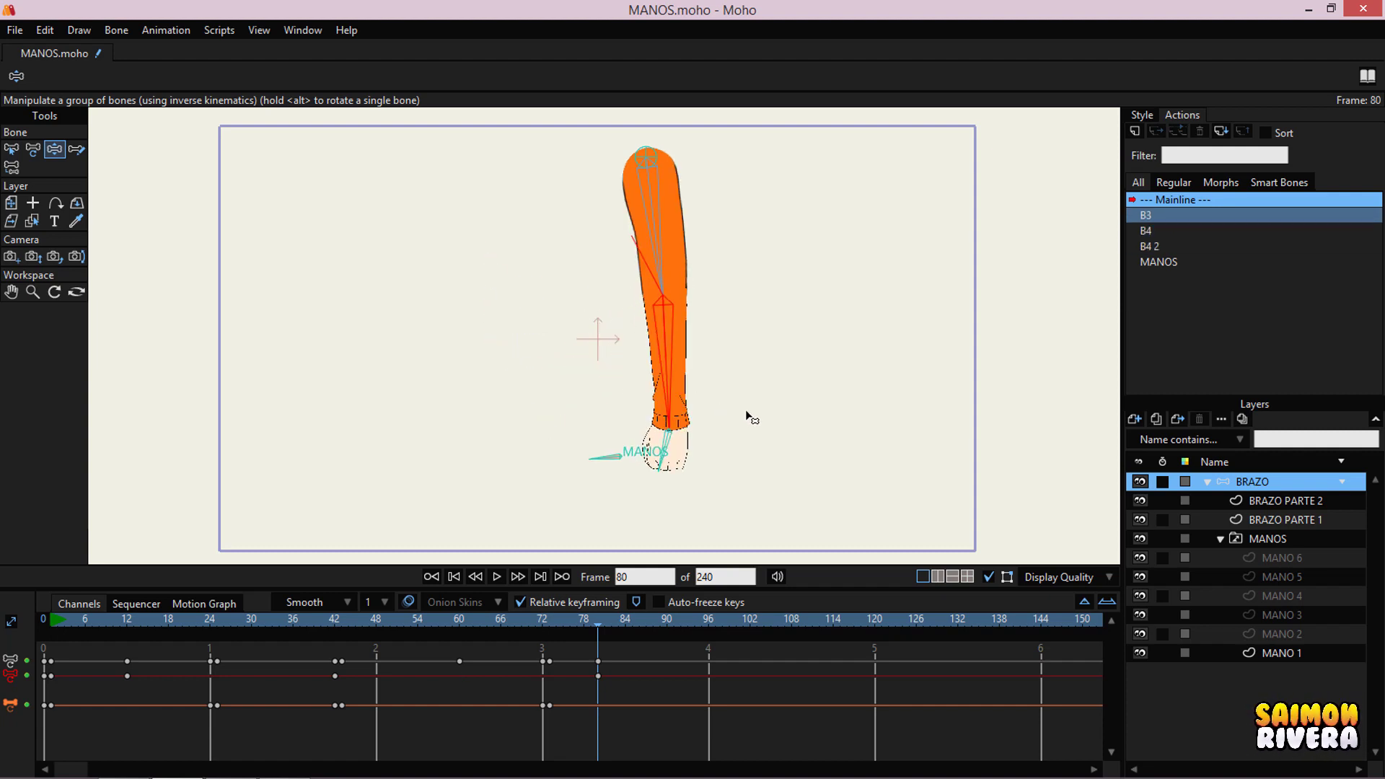